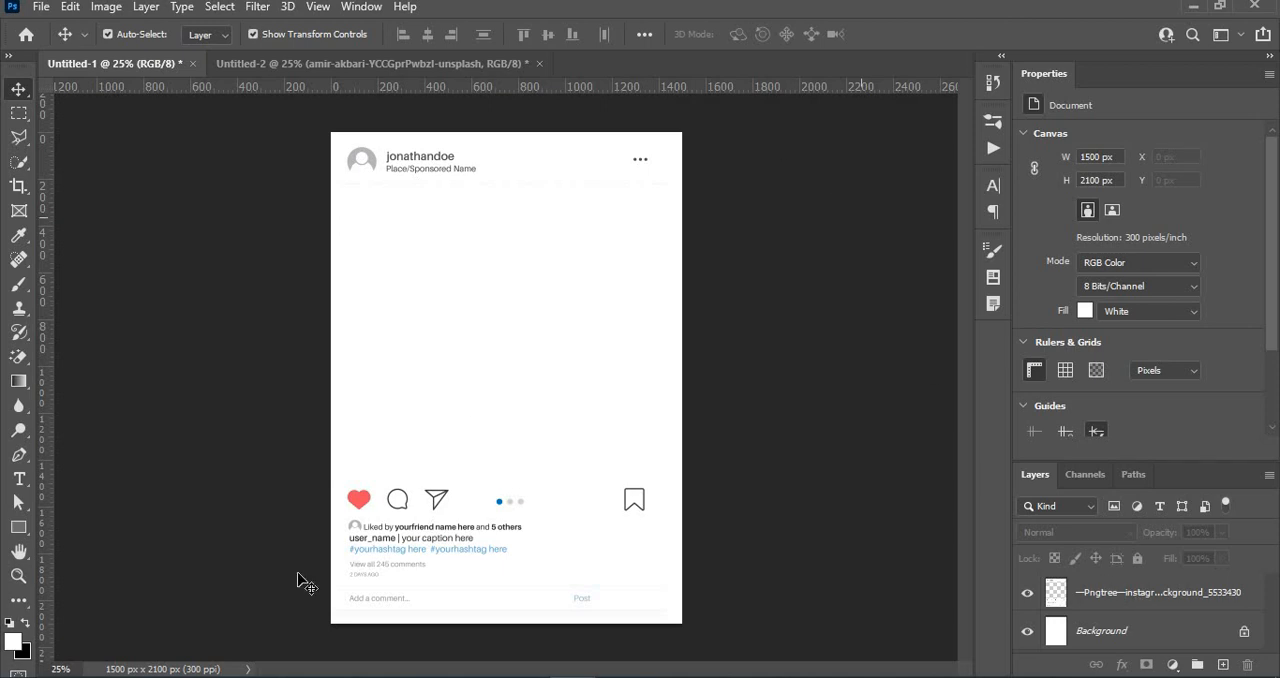
# - Draw a rectangle about 1500 × 1252 px over the post's blank photo area and remove its stroke
pyautogui.click(19, 527)
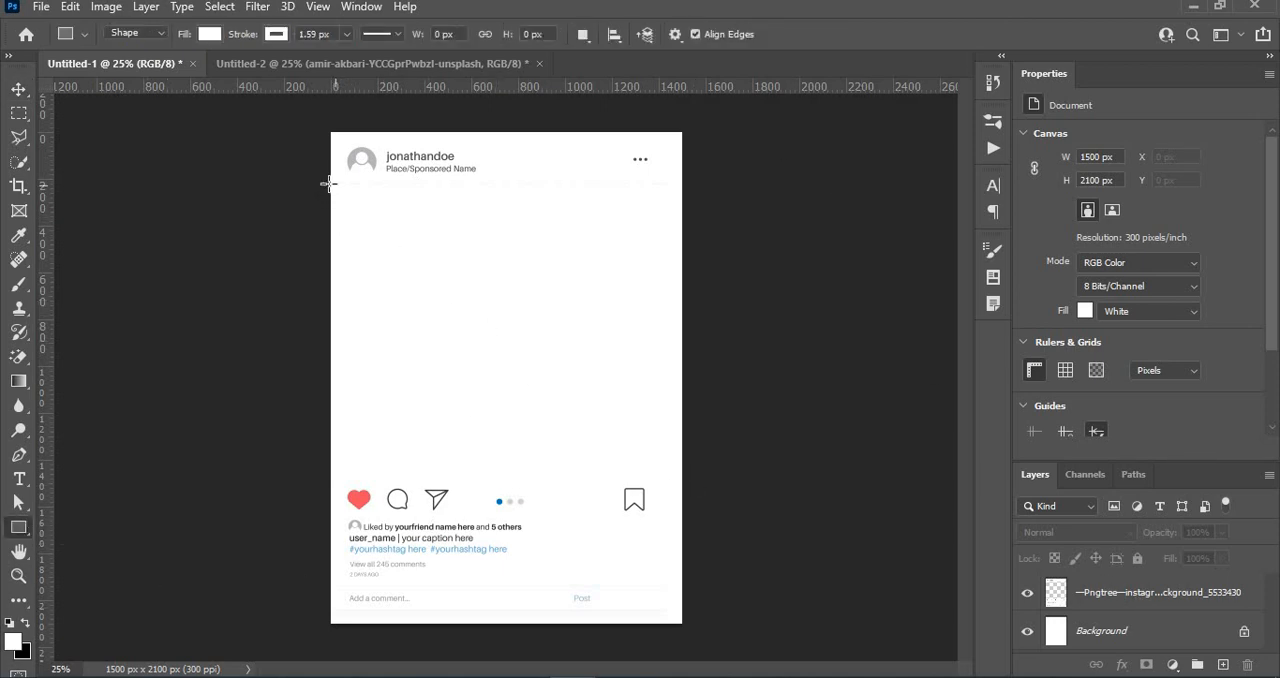
pyautogui.moveTo(331, 184); pyautogui.dragTo(682, 476)
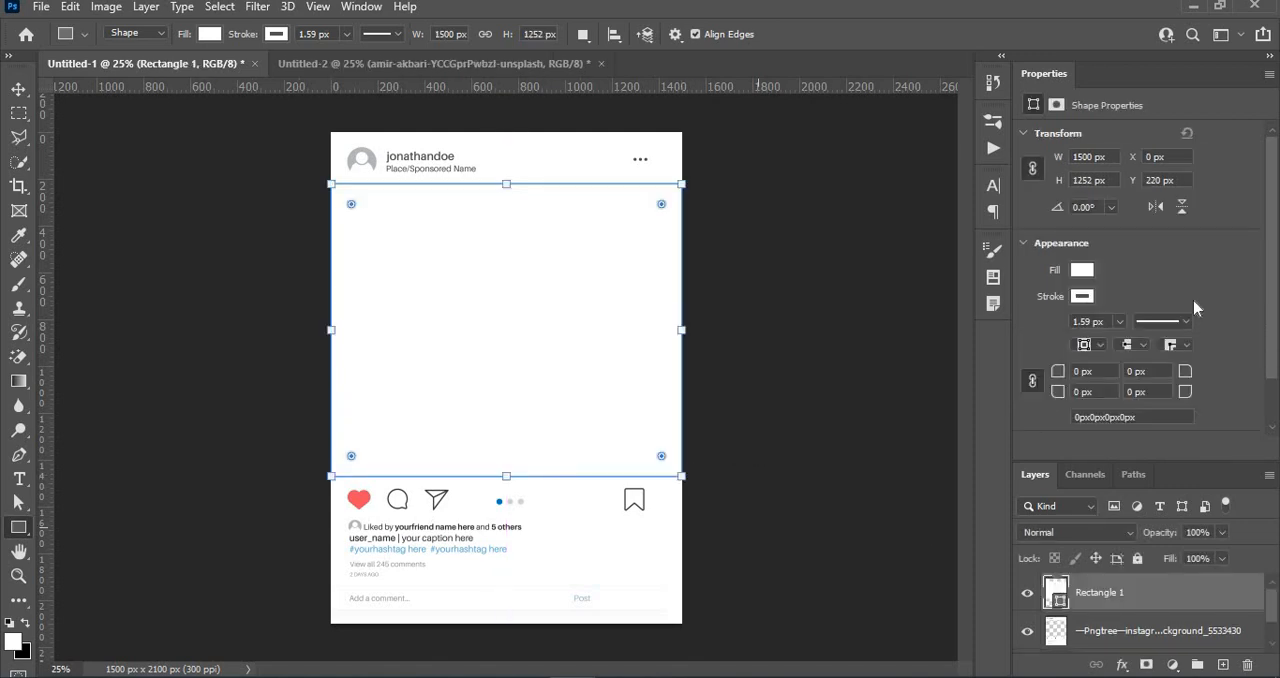
pyautogui.click(278, 36)
pyautogui.click(167, 72)
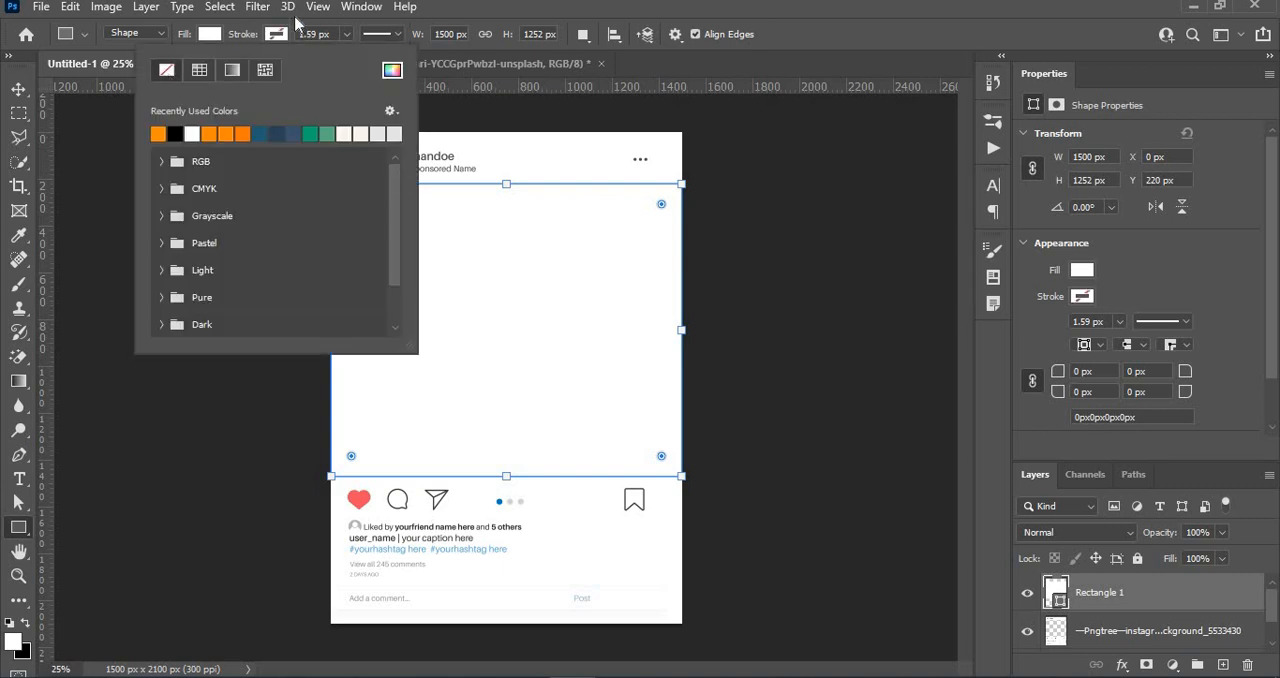
pyautogui.click(287, 40)
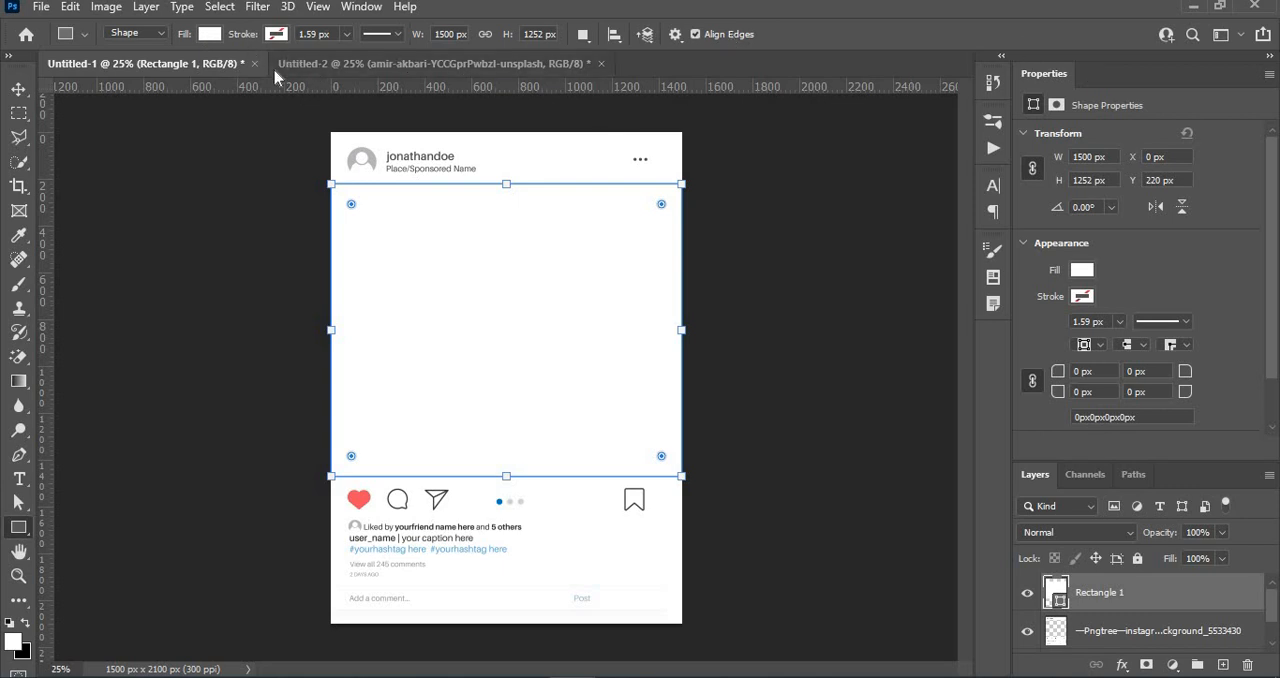
# - Bring the cut-out woman from Untitled-2 into the Instagram post in Untitled-1 and scale her to about 92%
pyautogui.click(350, 63)
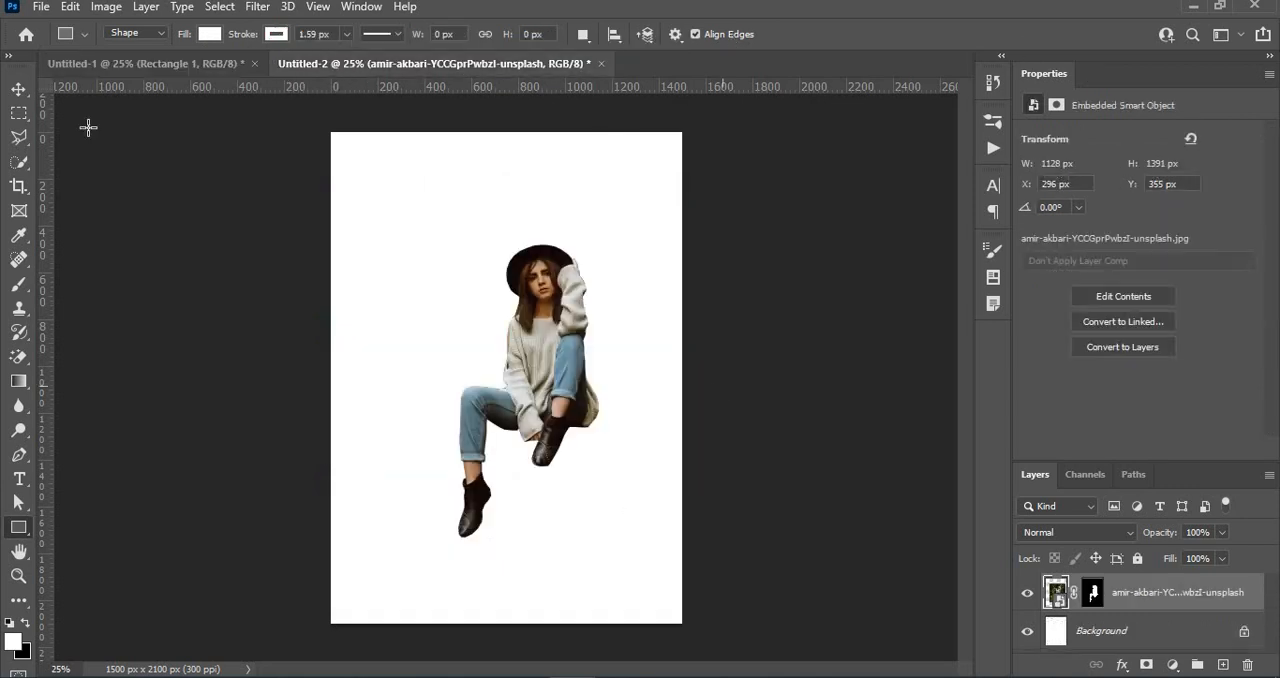
pyautogui.click(18, 90)
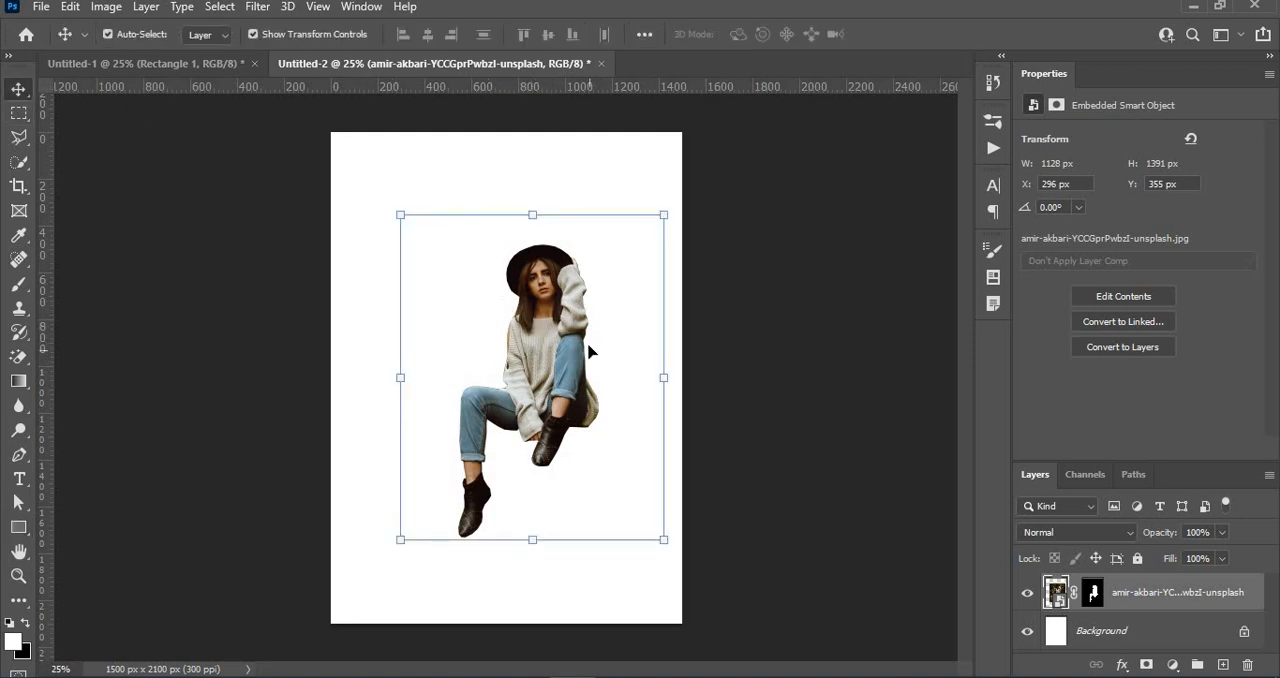
pyautogui.moveTo(520, 332); pyautogui.dragTo(566, 419)
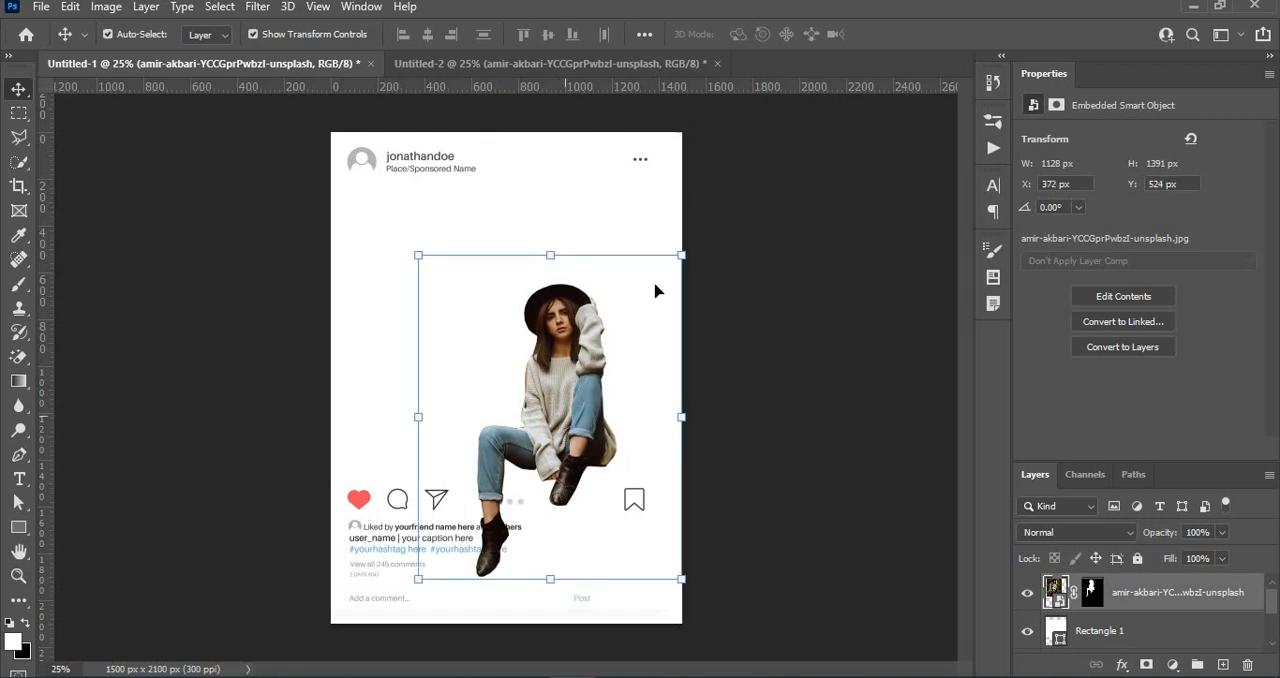
pyautogui.moveTo(684, 256); pyautogui.dragTo(660, 279)
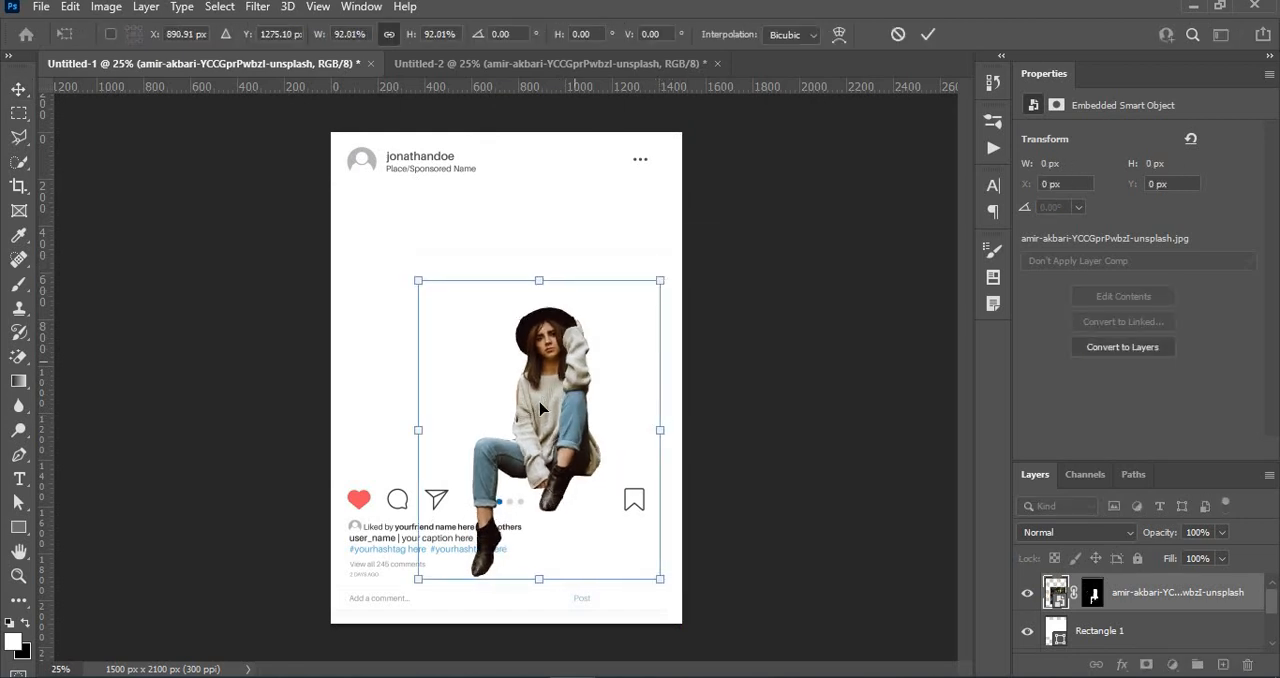
pyautogui.click(926, 37)
# - Fill the rectangle behind the woman with orange from the recently used colors
pyautogui.click(1100, 631)
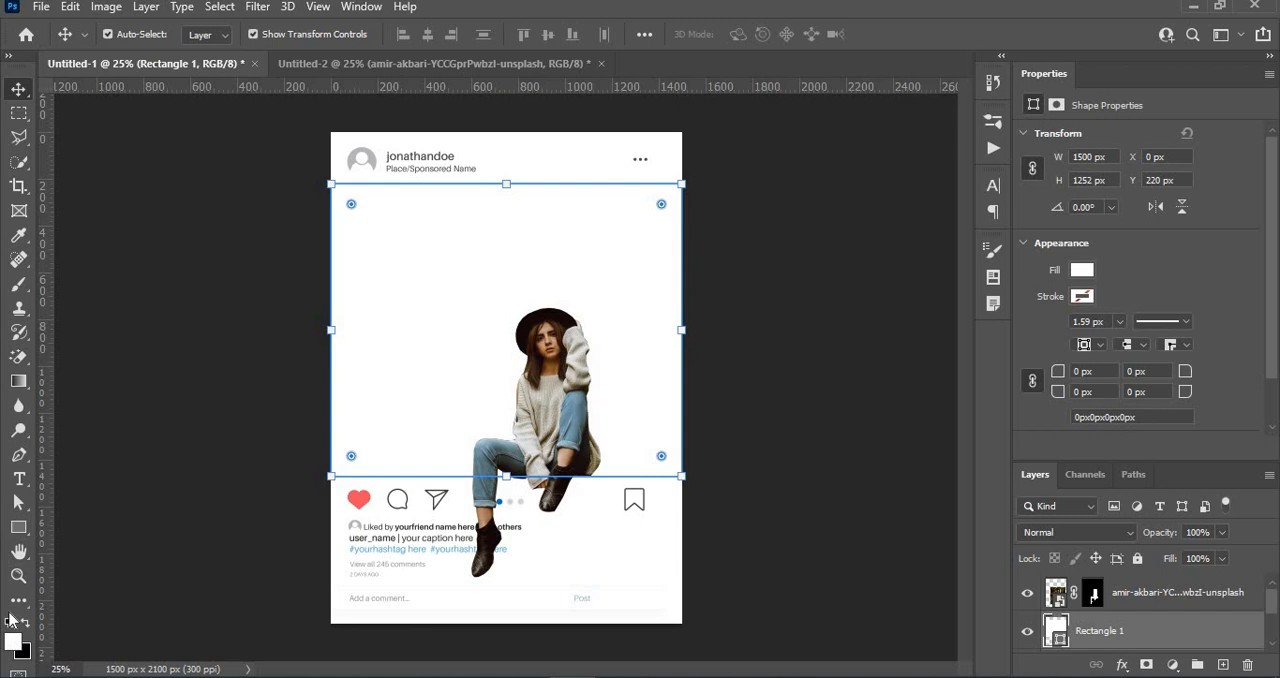
pyautogui.click(18, 527)
pyautogui.click(209, 34)
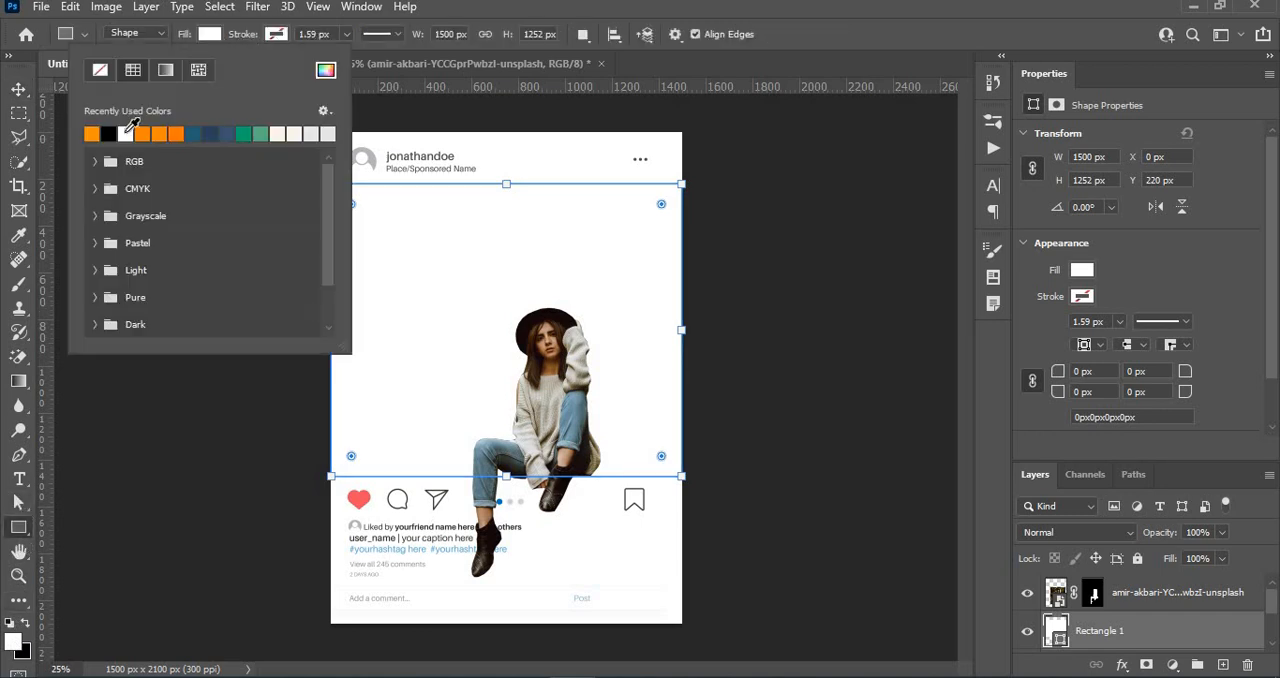
pyautogui.click(141, 133)
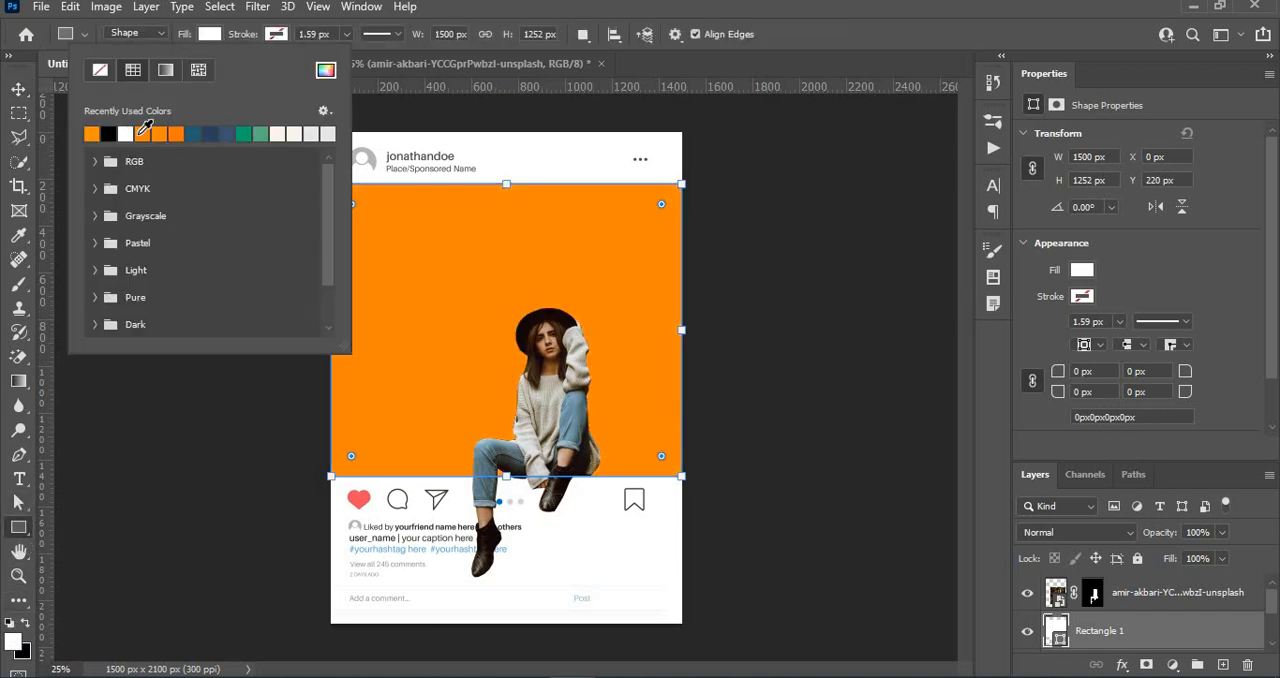
pyautogui.click(209, 34)
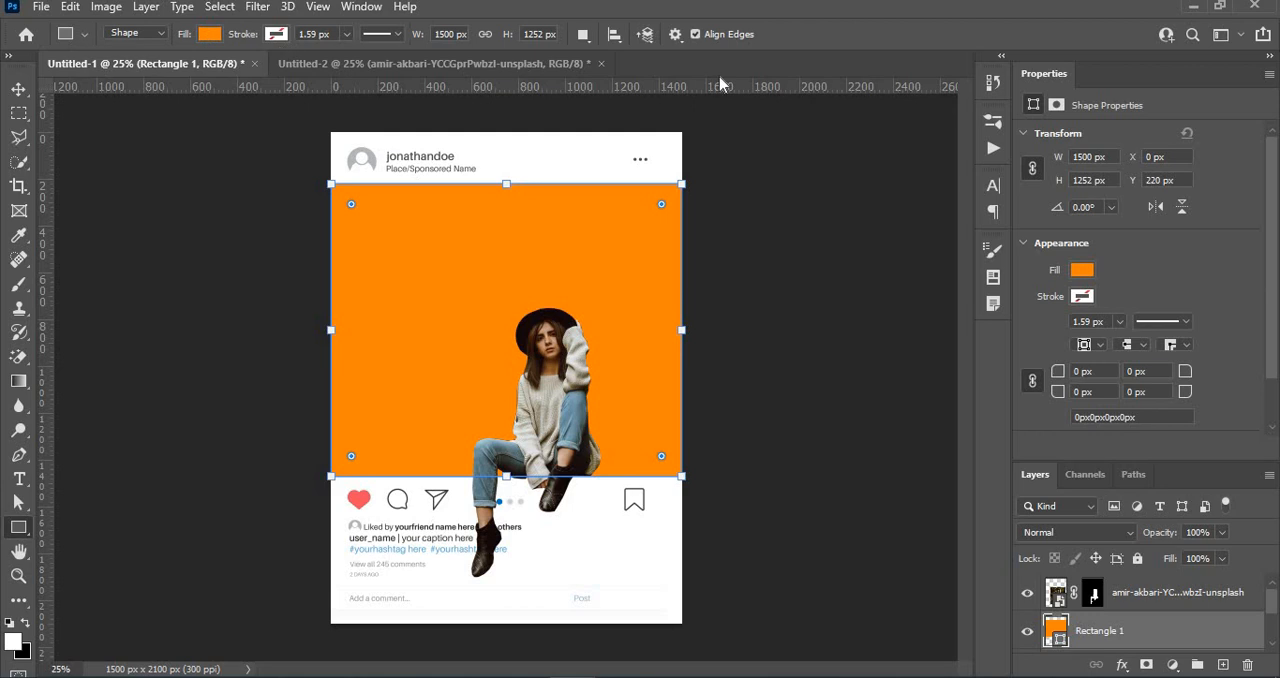
# - Nudge the woman to about X 374 px, Y 640 px so she sits on the orange rectangle's lower edge
pyautogui.hotkey('ctrl', '+')
pyautogui.hotkey('ctrl', '+')
pyautogui.hotkey('ctrl', '+')
pyautogui.hotkey('ctrl', '+')
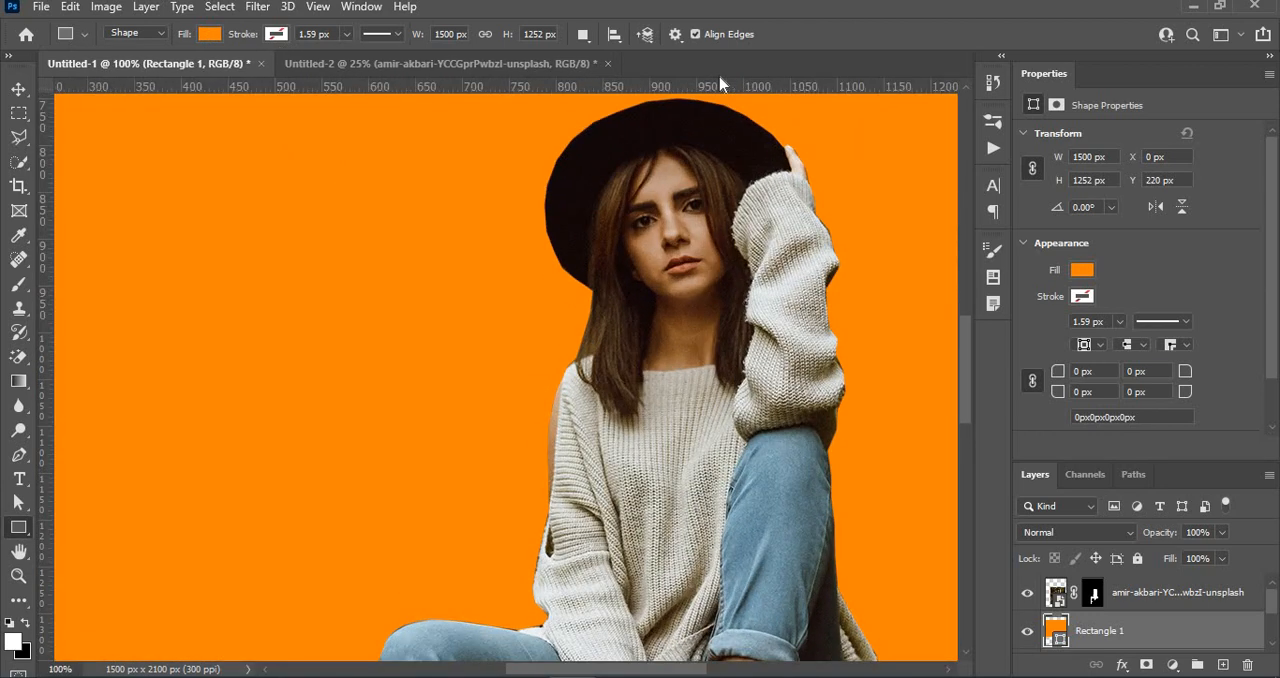
pyautogui.moveTo(595, 373); pyautogui.dragTo(548, 194)
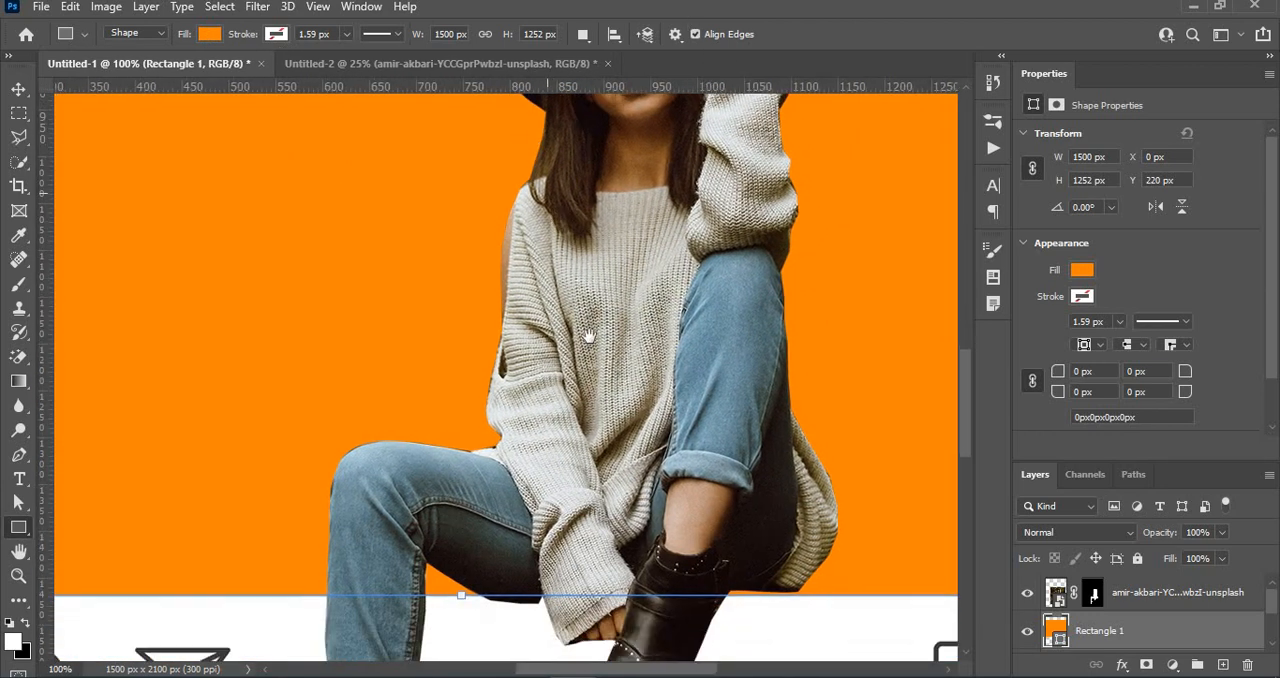
pyautogui.moveTo(590, 337); pyautogui.dragTo(592, 268)
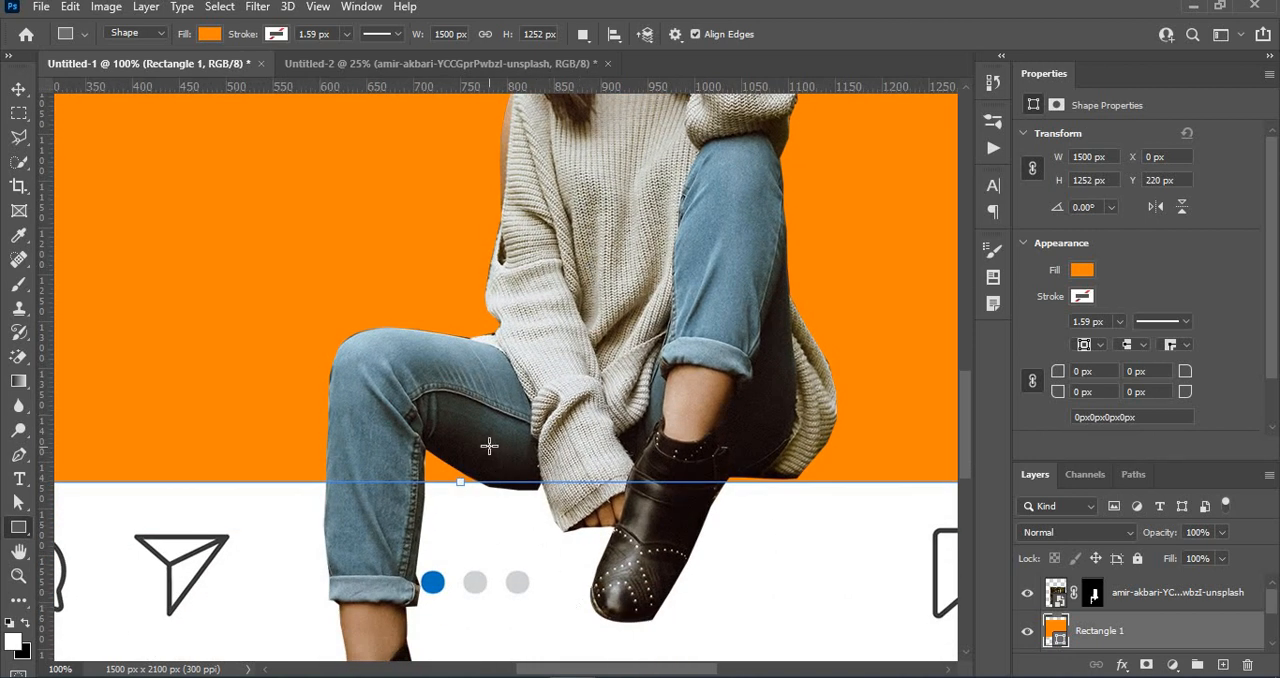
pyautogui.click(18, 89)
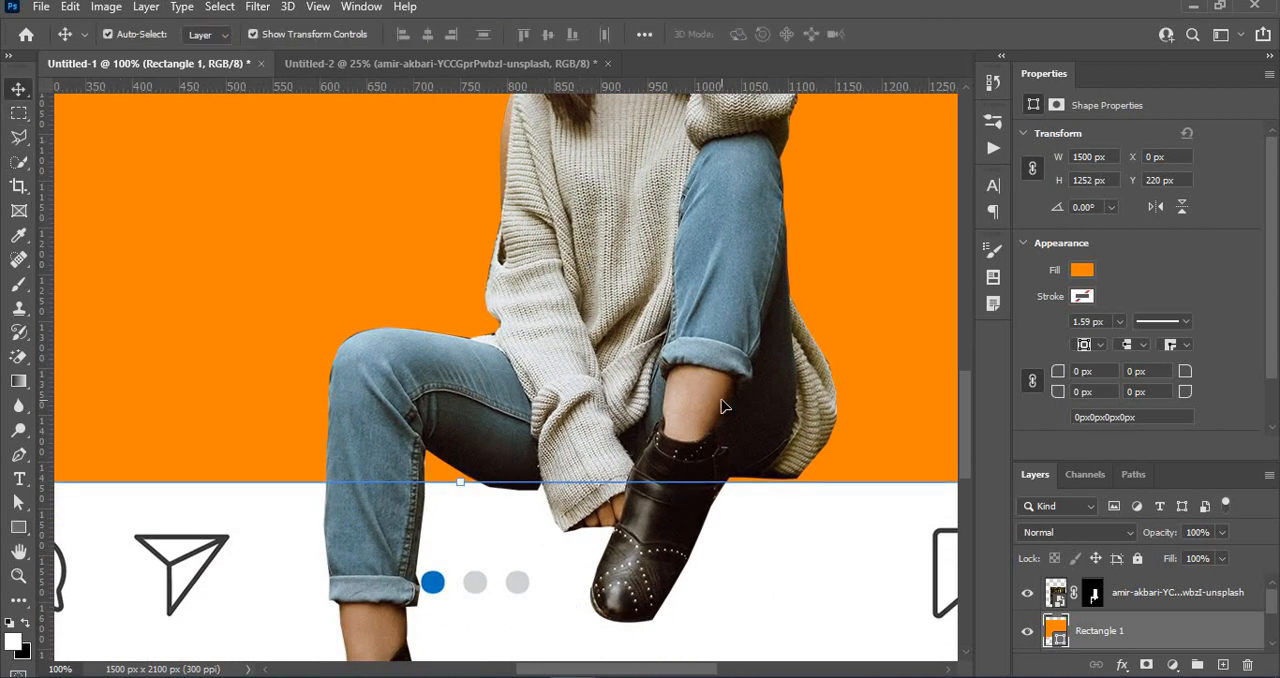
pyautogui.moveTo(725, 406); pyautogui.dragTo(726, 409)
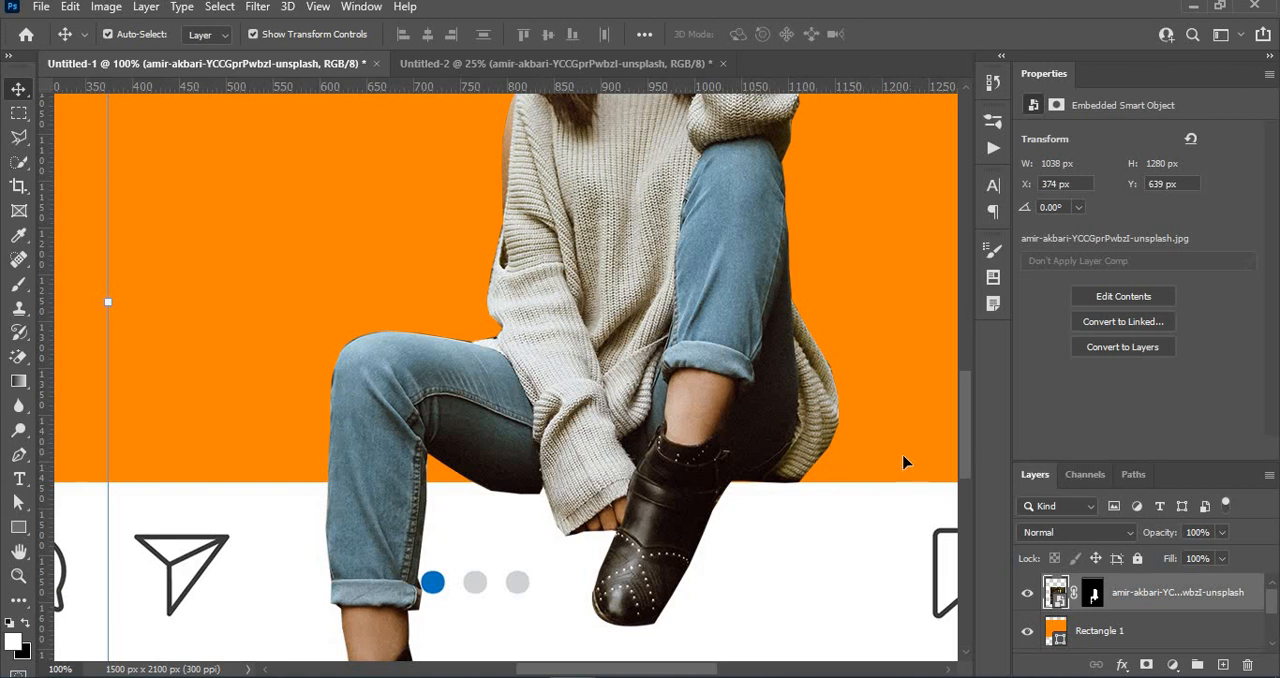
pyautogui.moveTo(775, 417); pyautogui.dragTo(777, 423)
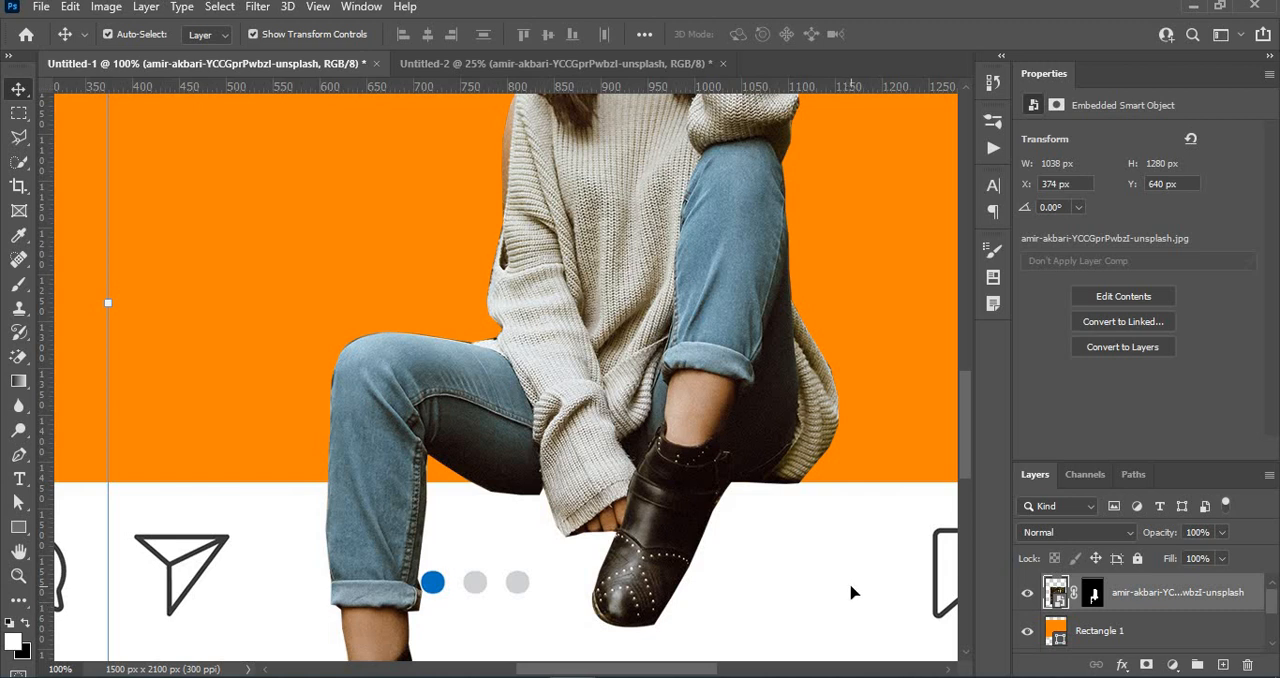
pyautogui.hotkey('ctrl', '-')
pyautogui.hotkey('ctrl', '-')
pyautogui.hotkey('ctrl', '-')
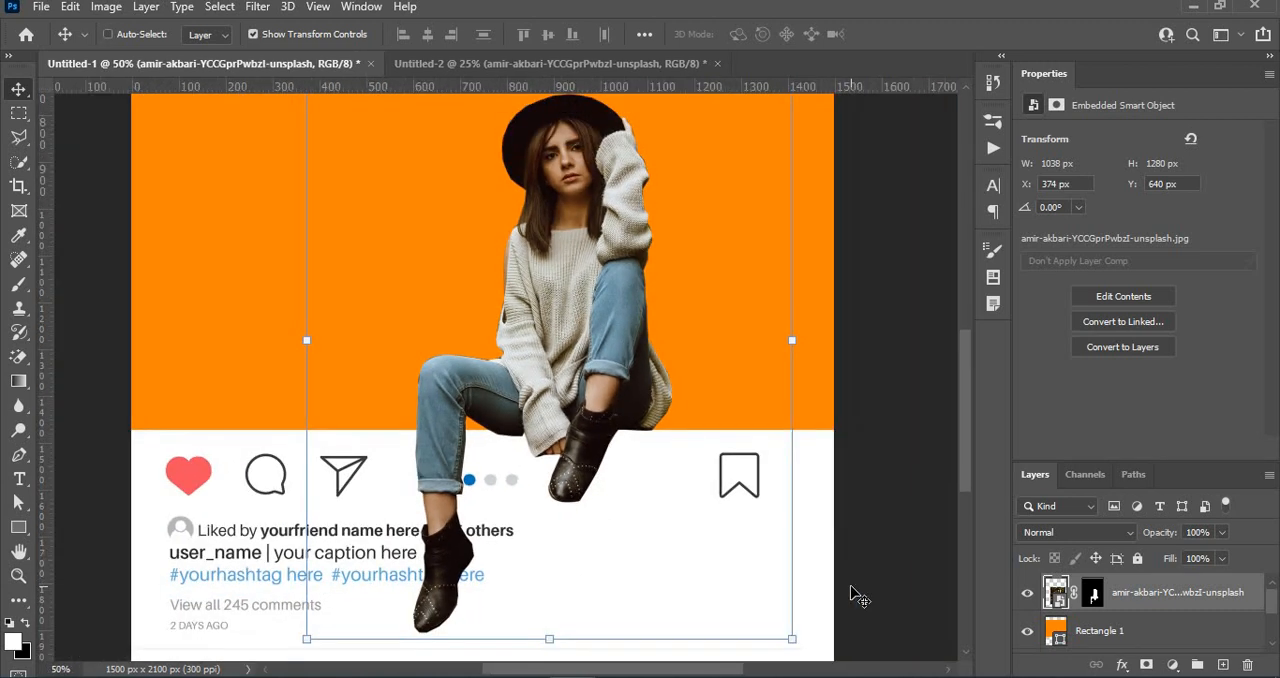
pyautogui.hotkey('ctrl', '-')
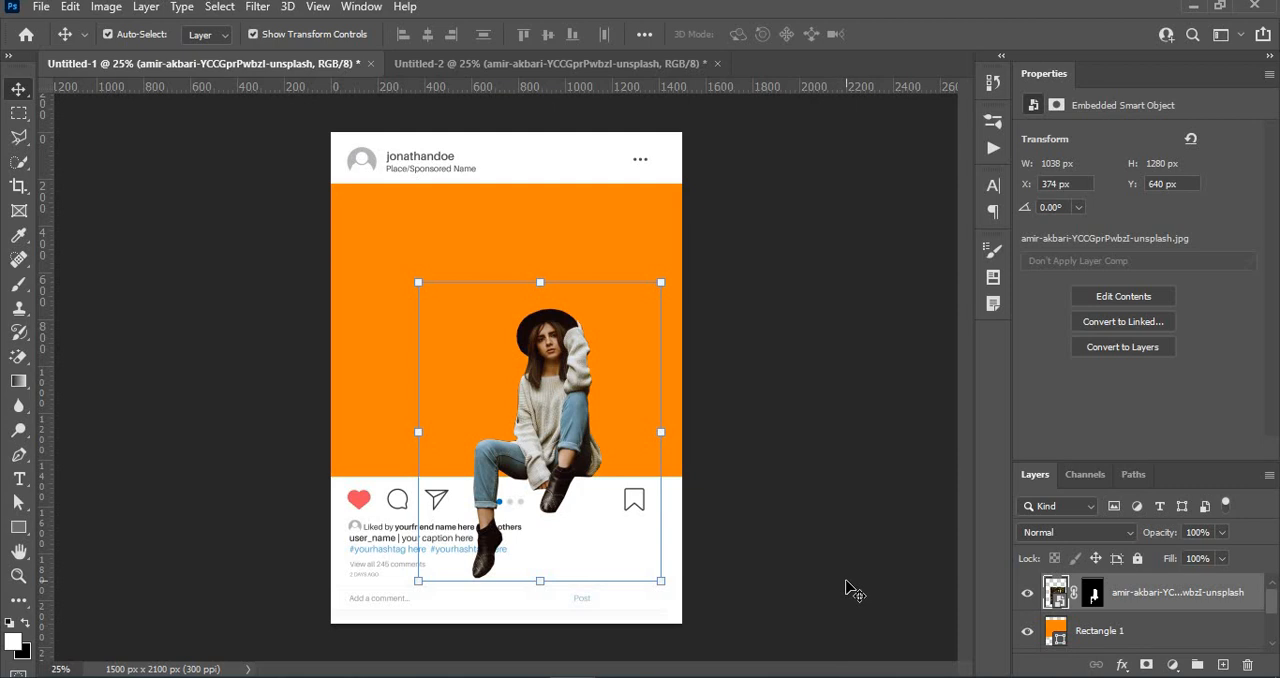
pyautogui.click(853, 590)
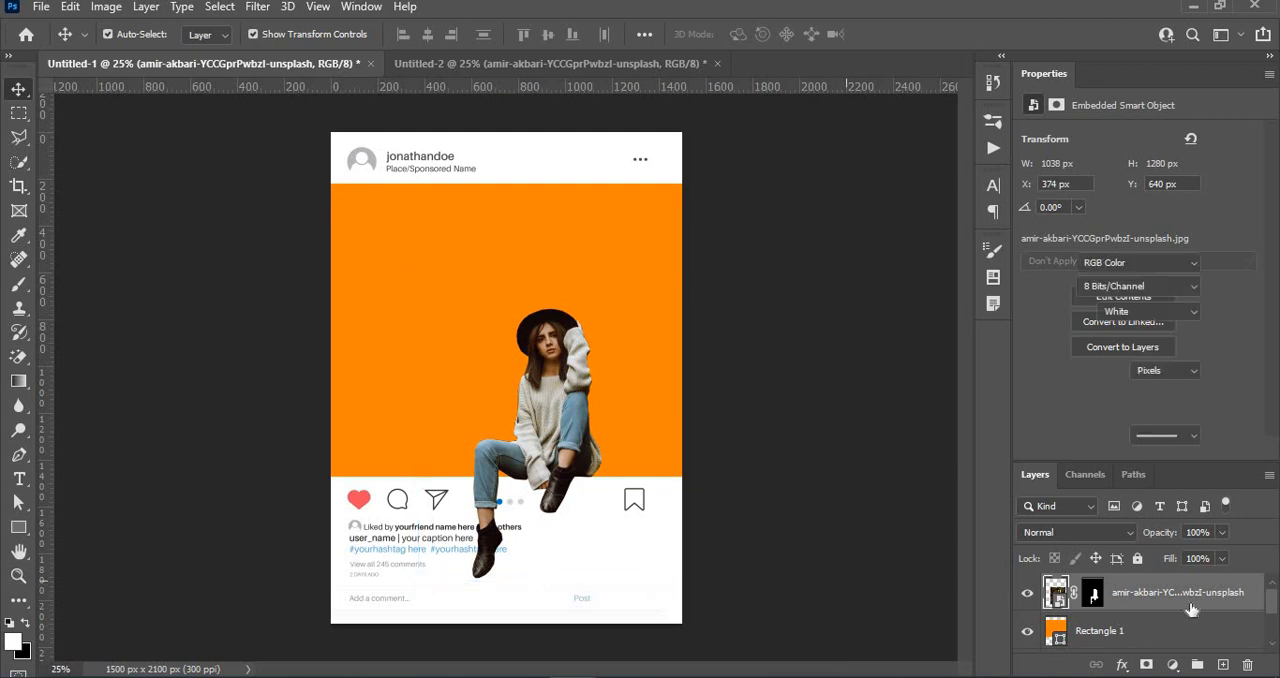
# - Place the 5427970 image from Downloads above Rectangle 1 and enlarge it to about 2266 × 1416 px, covering the rectangle
pyautogui.click(1095, 636)
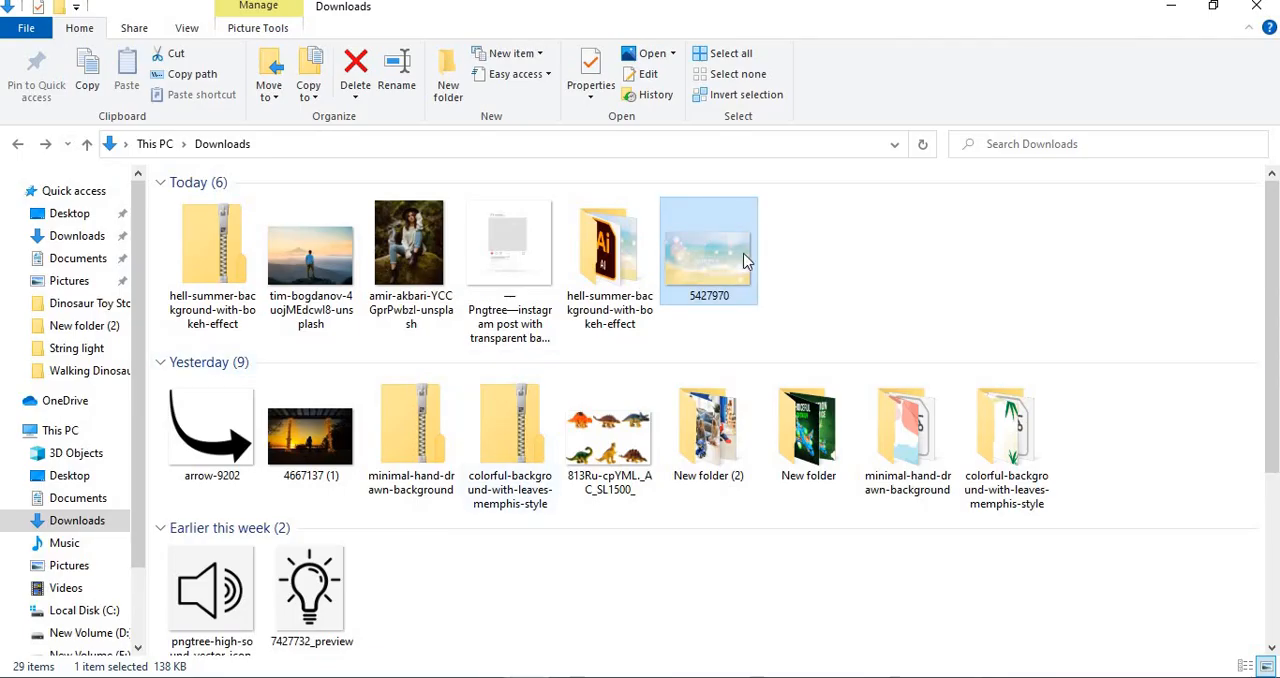
pyautogui.moveTo(738, 273); pyautogui.dragTo(618, 364)
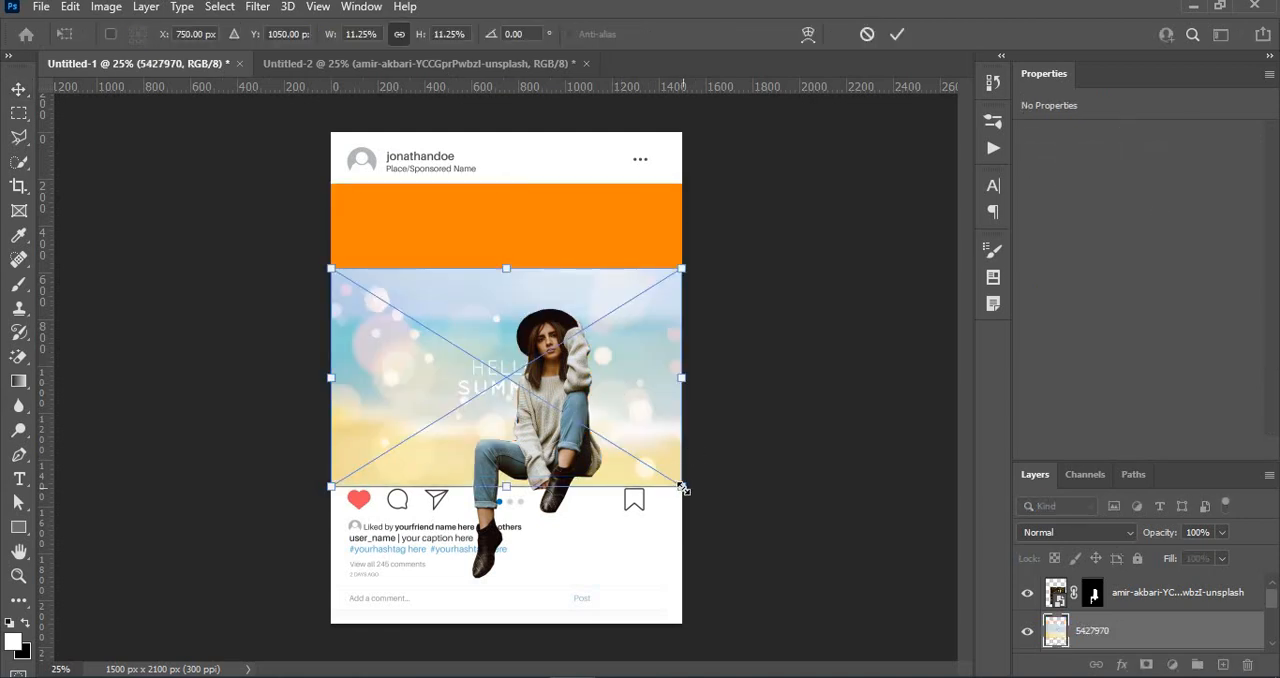
pyautogui.moveTo(683, 488); pyautogui.dragTo(759, 569)
pyautogui.moveTo(646, 424); pyautogui.dragTo(643, 393)
pyautogui.click(897, 34)
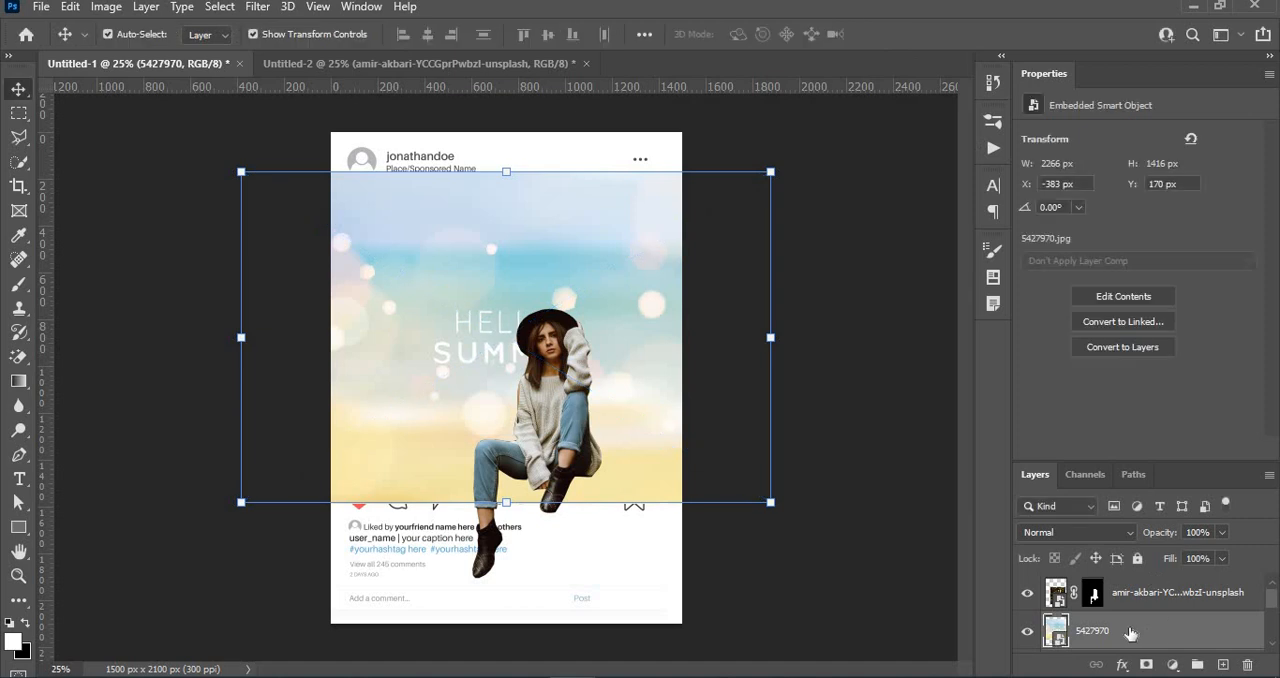
# - Clip the 5427970 background image to Rectangle 1 with a clipping mask and deselect it
pyautogui.moveTo(1276, 598); pyautogui.dragTo(1277, 612)
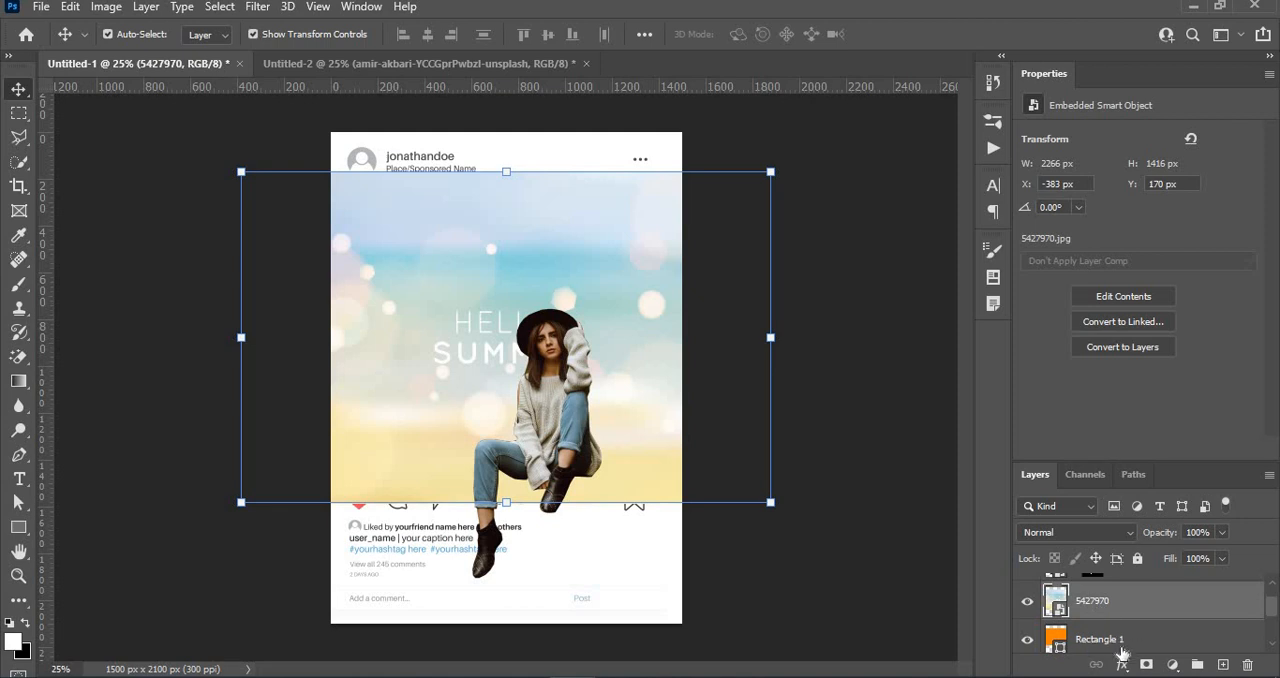
pyautogui.rightClick(1100, 614)
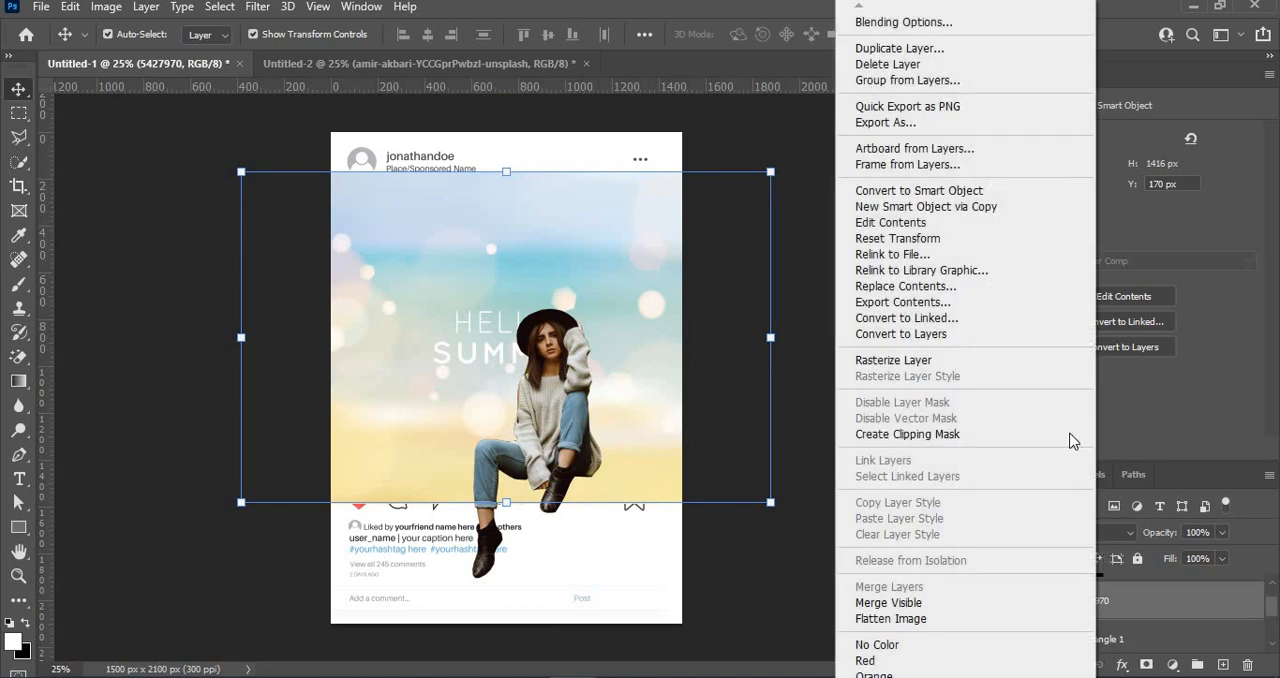
pyautogui.click(924, 436)
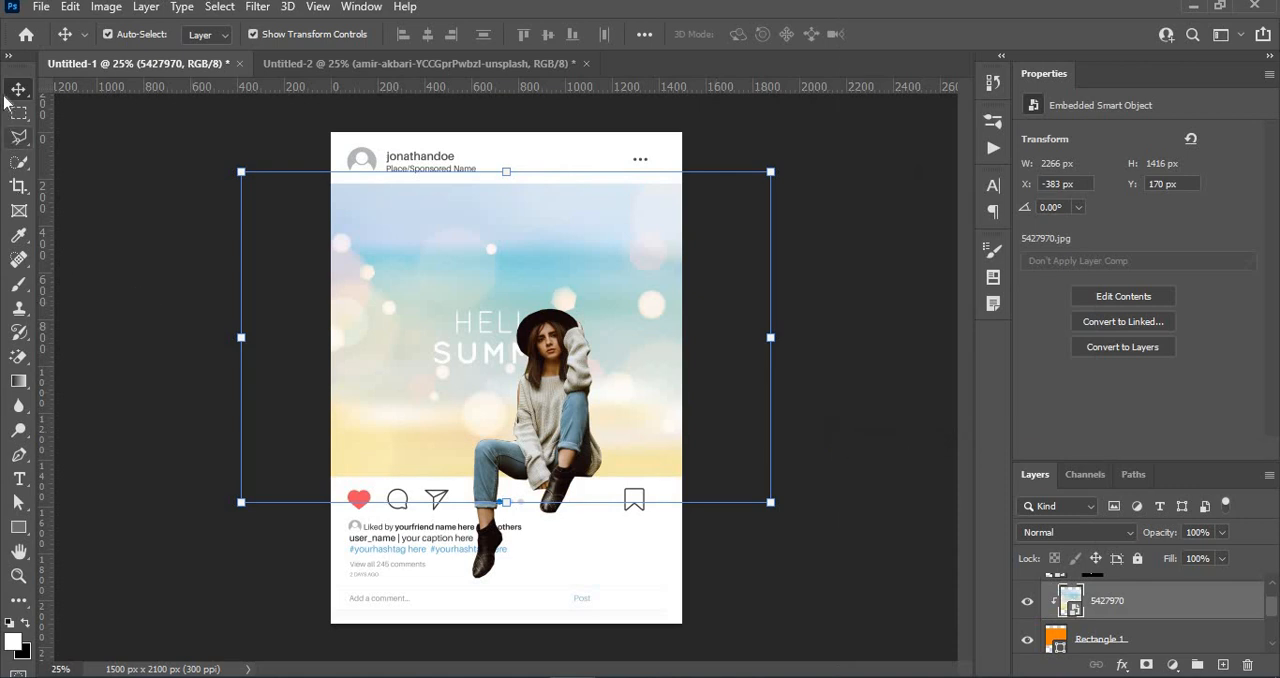
pyautogui.click(722, 557)
pyautogui.click(730, 567)
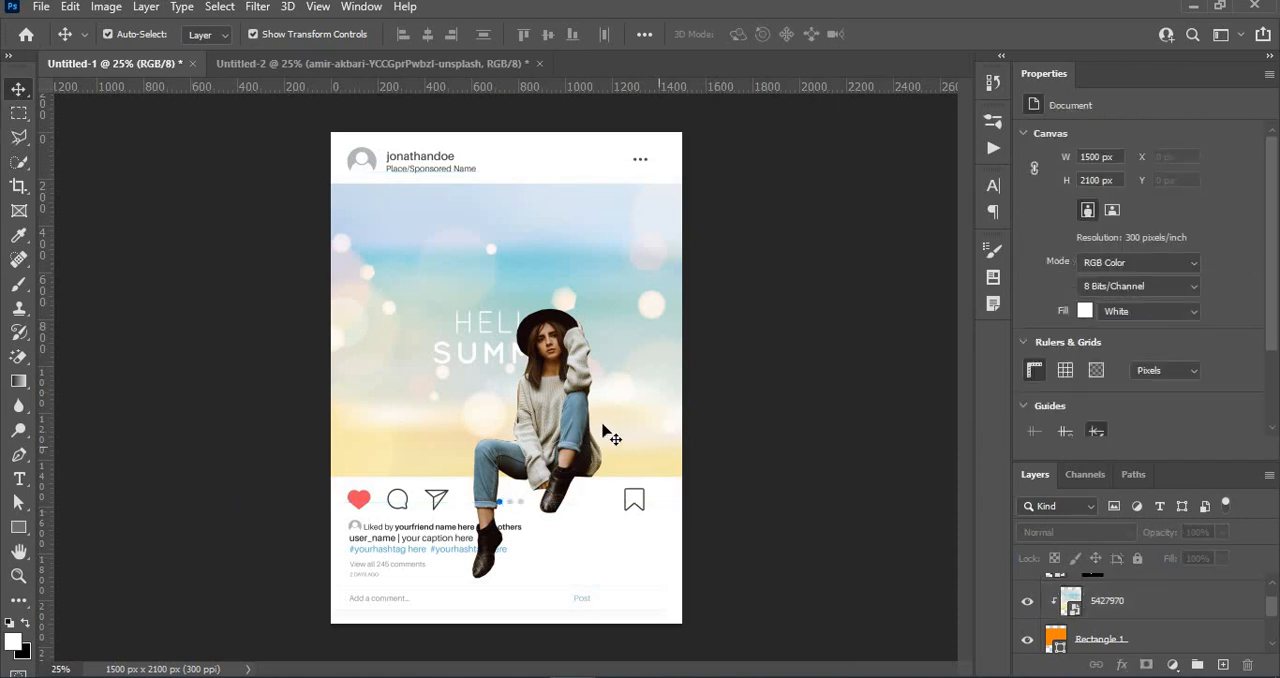
# - Move the woman horizontally about 272 px towards the post's right edge, uncovering the HELLO SUMMER text
pyautogui.moveTo(582, 427); pyautogui.dragTo(638, 428)
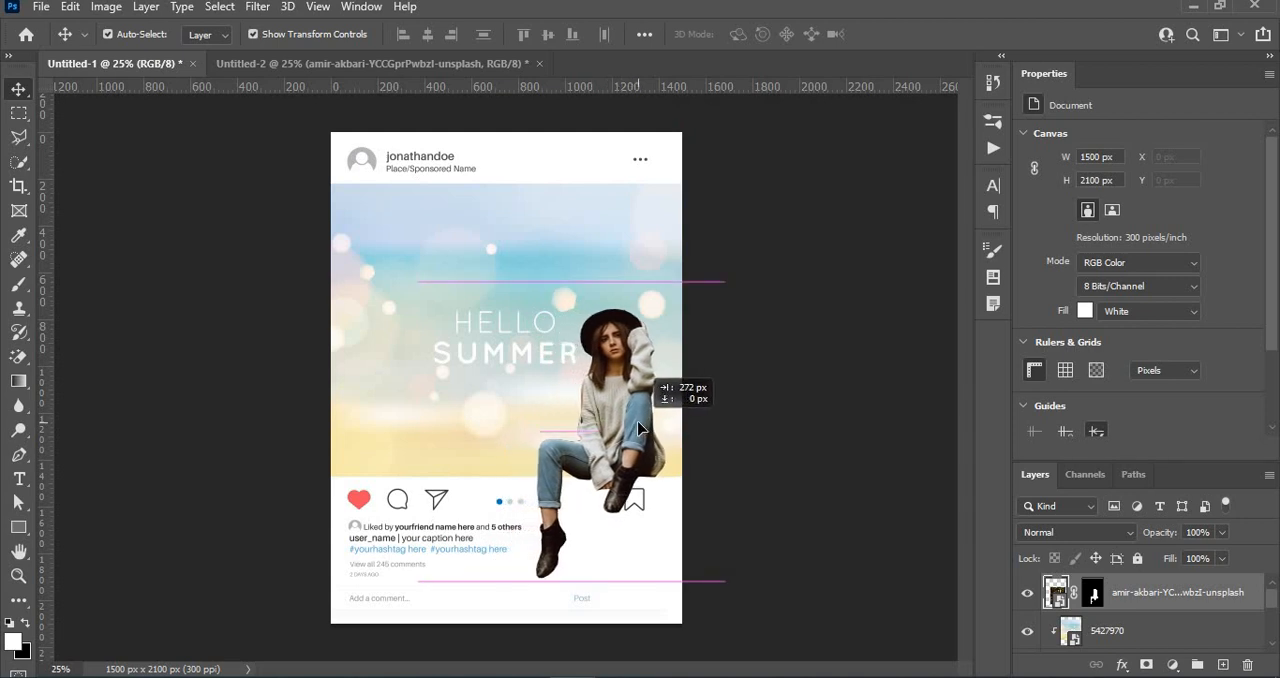
pyautogui.moveTo(638, 427); pyautogui.dragTo(638, 428)
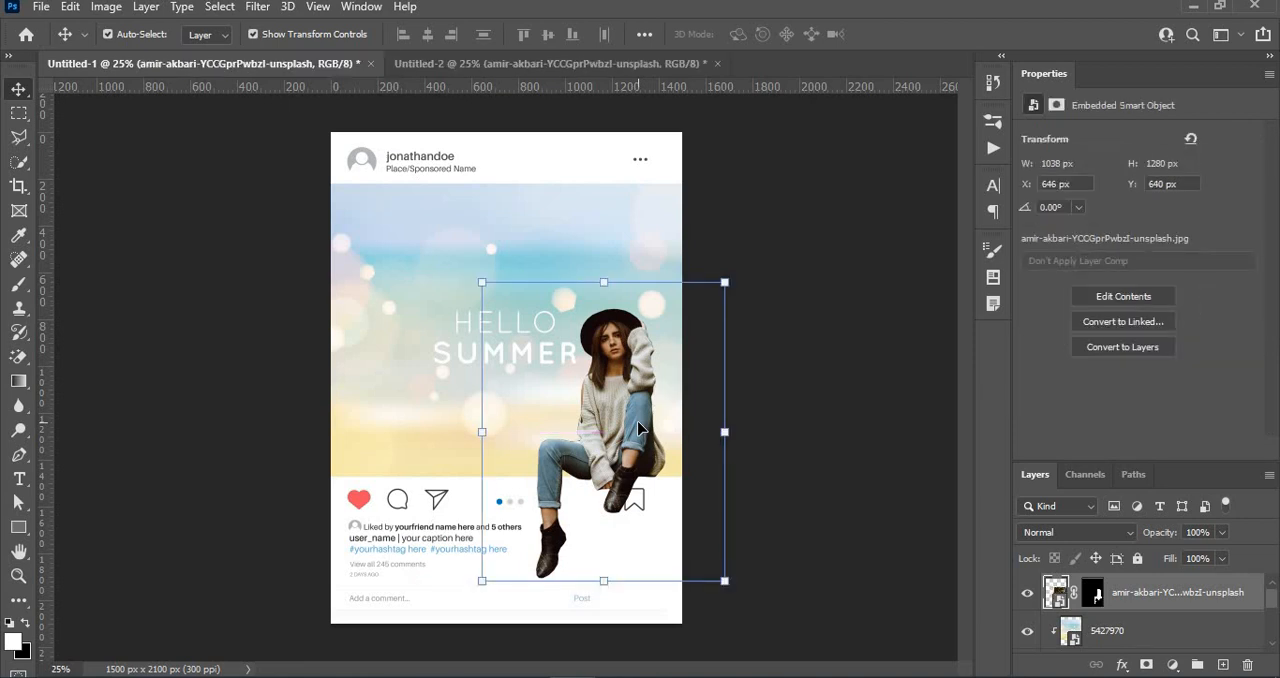
pyautogui.click(885, 500)
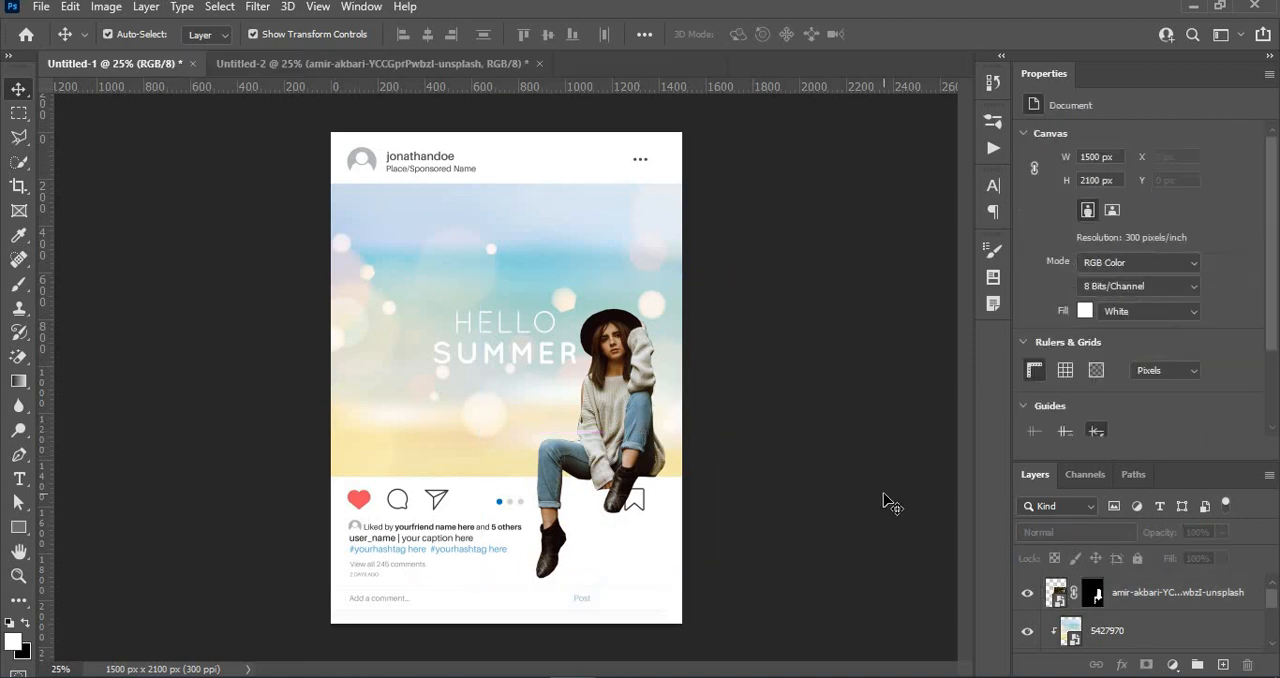
# - Inspect the woman's cut-out edges against the summer background up close
pyautogui.hotkey('ctrl', '+')
pyautogui.hotkey('ctrl', '+')
pyautogui.hotkey('ctrl', '+')
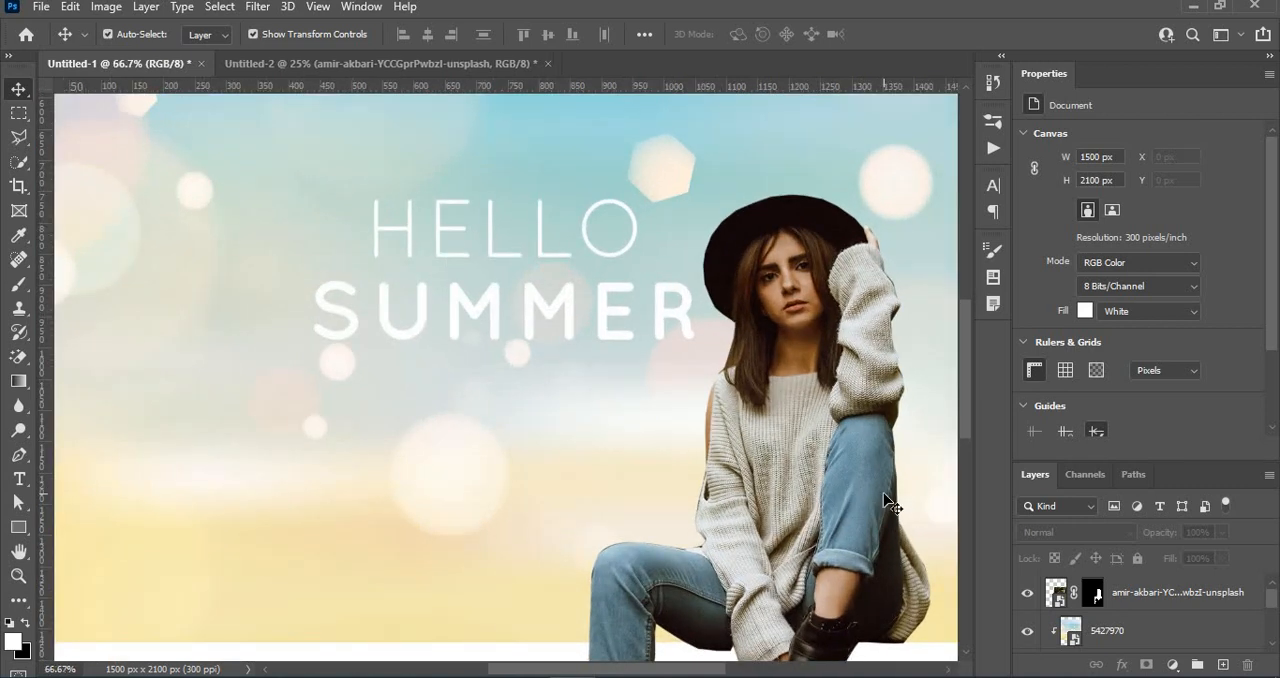
pyautogui.moveTo(700, 449); pyautogui.dragTo(714, 476)
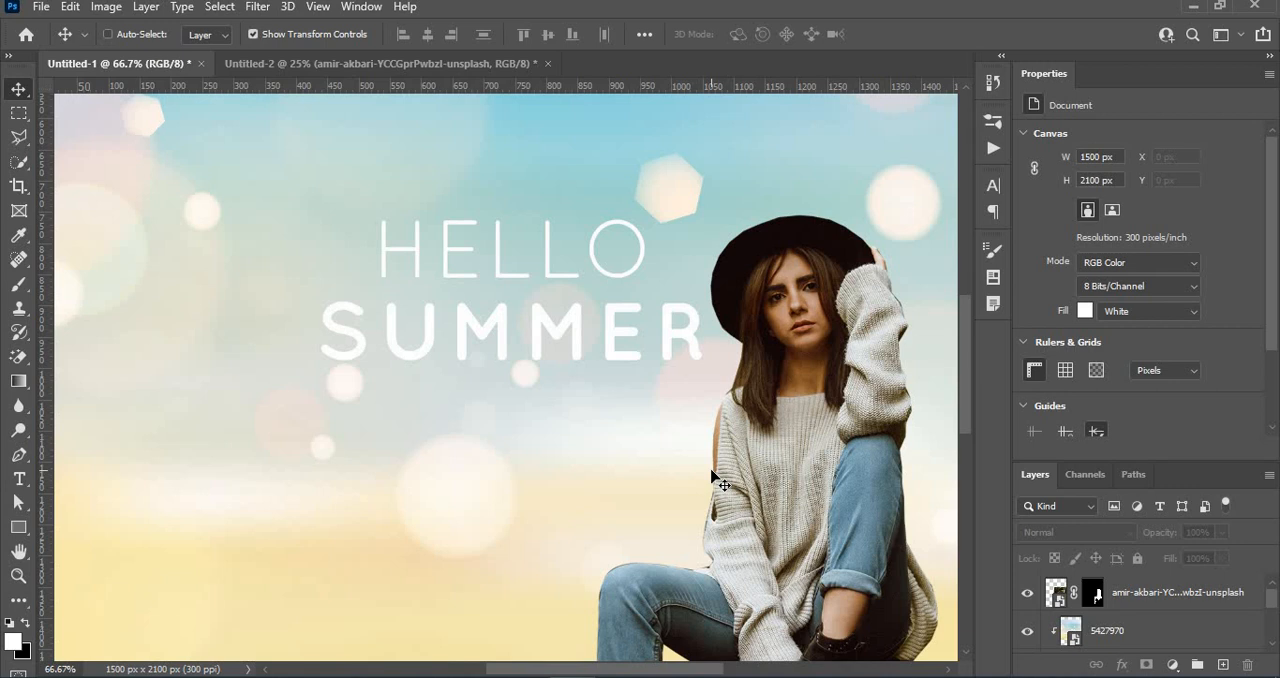
pyautogui.hotkey('ctrl', '-')
pyautogui.hotkey('ctrl', '-')
pyautogui.hotkey('ctrl', '-')
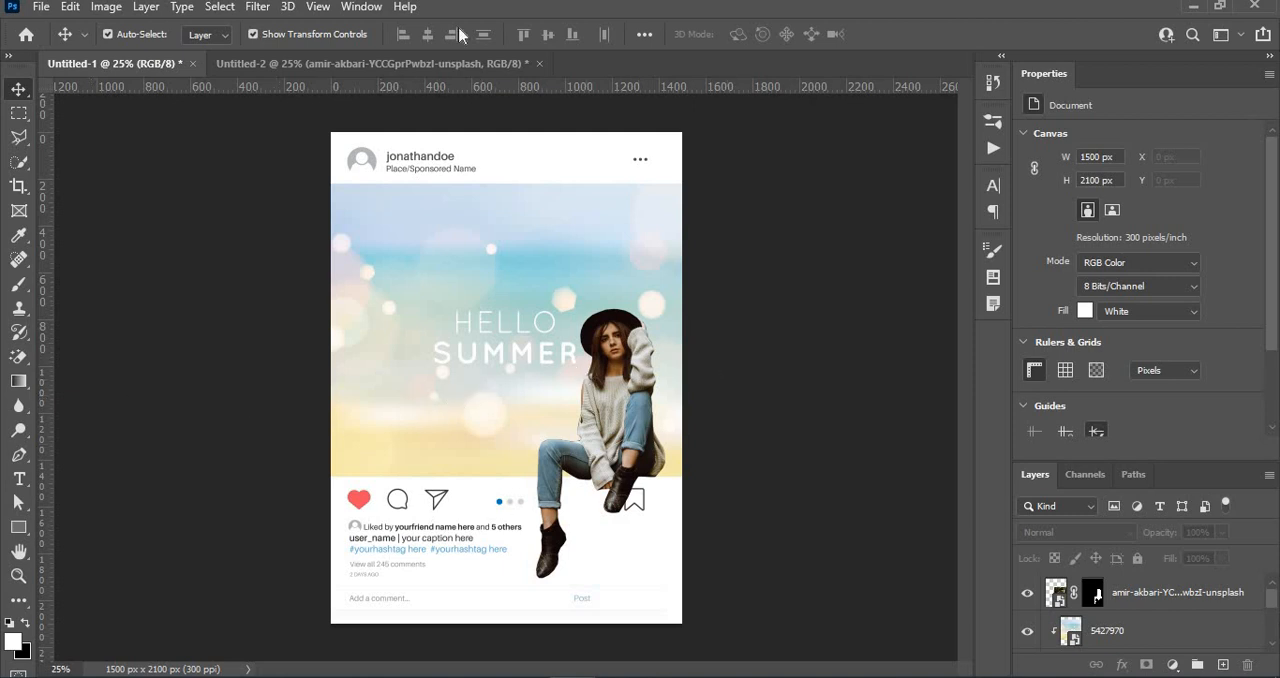
# - Set up the Brush tool with black as the foreground colour and a soft 66 px tip
pyautogui.click(18, 288)
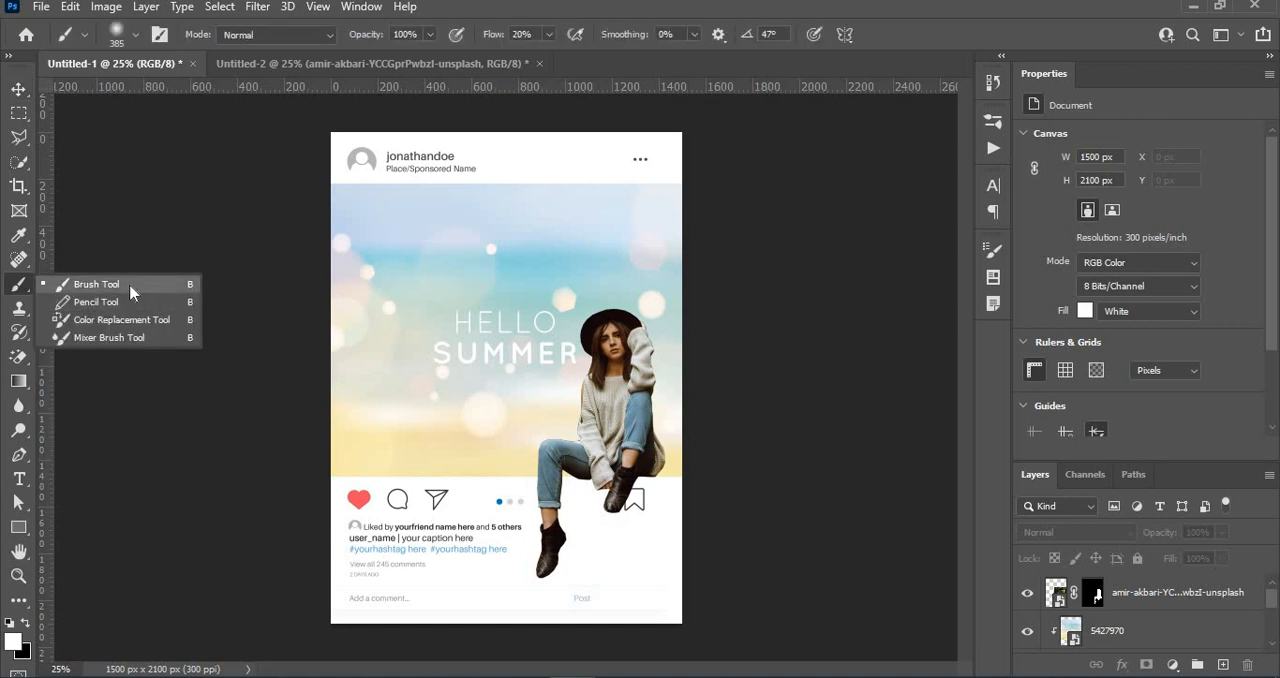
pyautogui.click(125, 285)
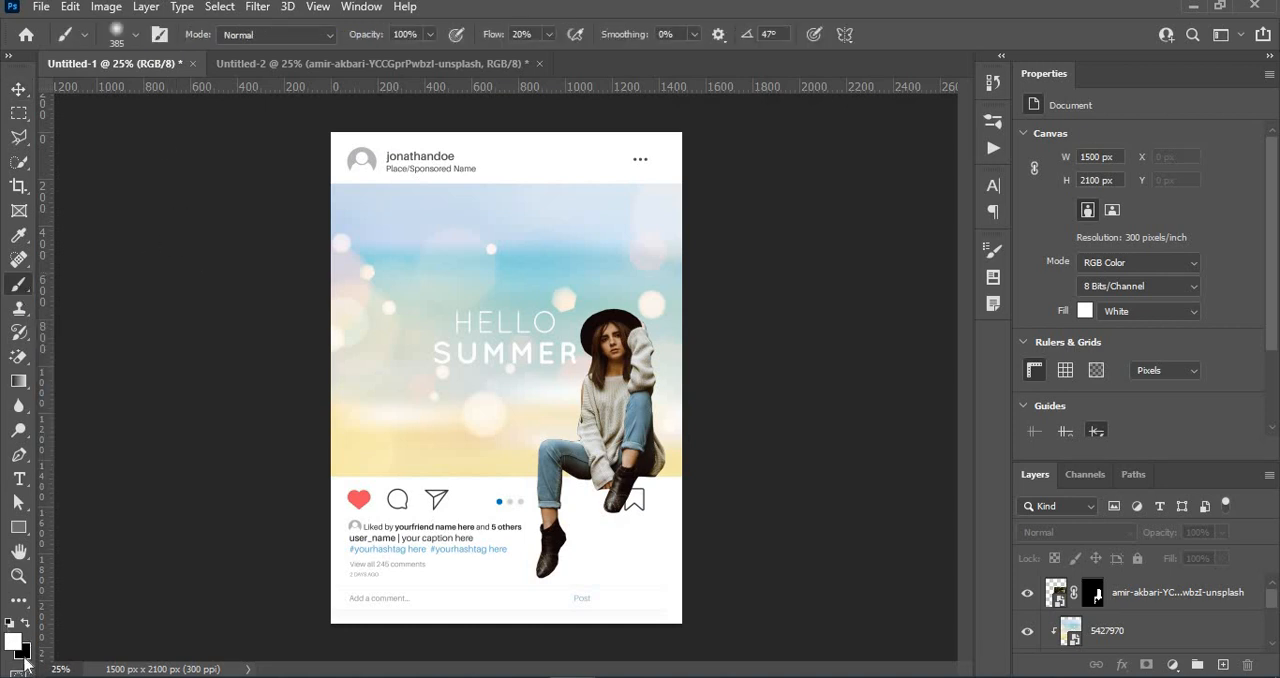
pyautogui.click(26, 624)
pyautogui.click(133, 35)
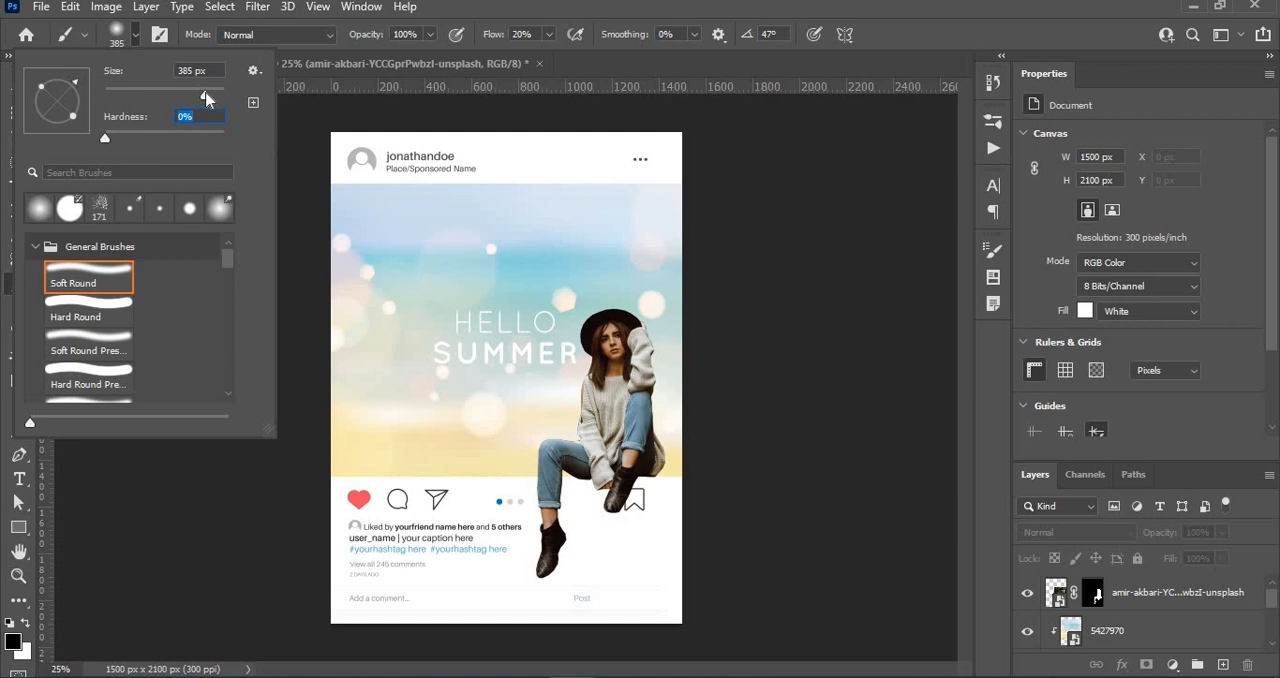
pyautogui.moveTo(200, 97); pyautogui.dragTo(148, 98)
pyautogui.click(560, 505)
pyautogui.click(560, 505)
pyautogui.press('Return')
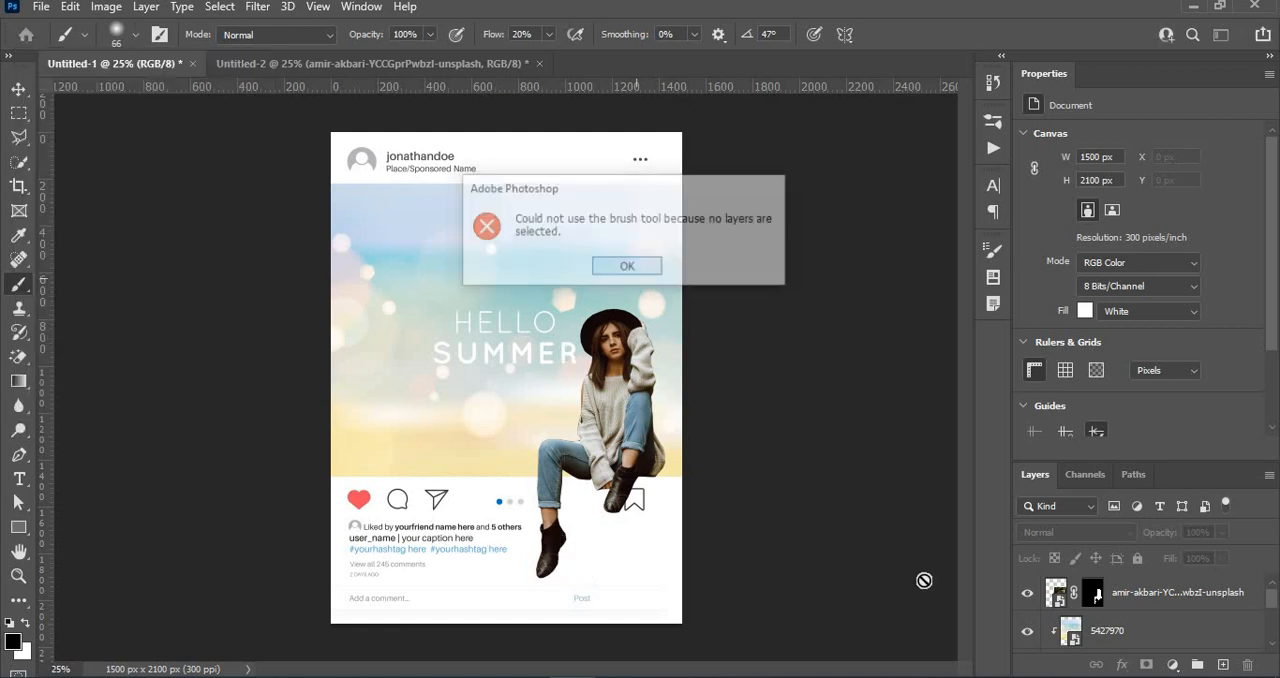
# - Add a new layer directly beneath the woman's layer and name it Shadow
pyautogui.click(1165, 593)
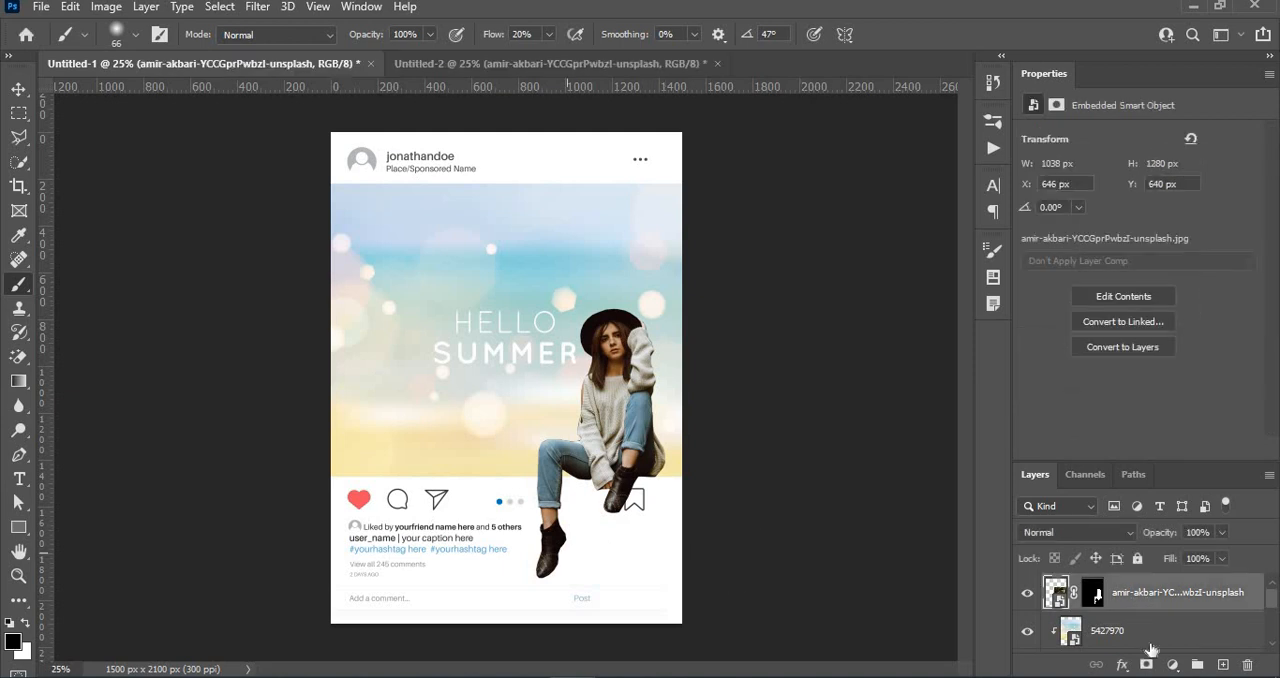
pyautogui.click(1222, 664)
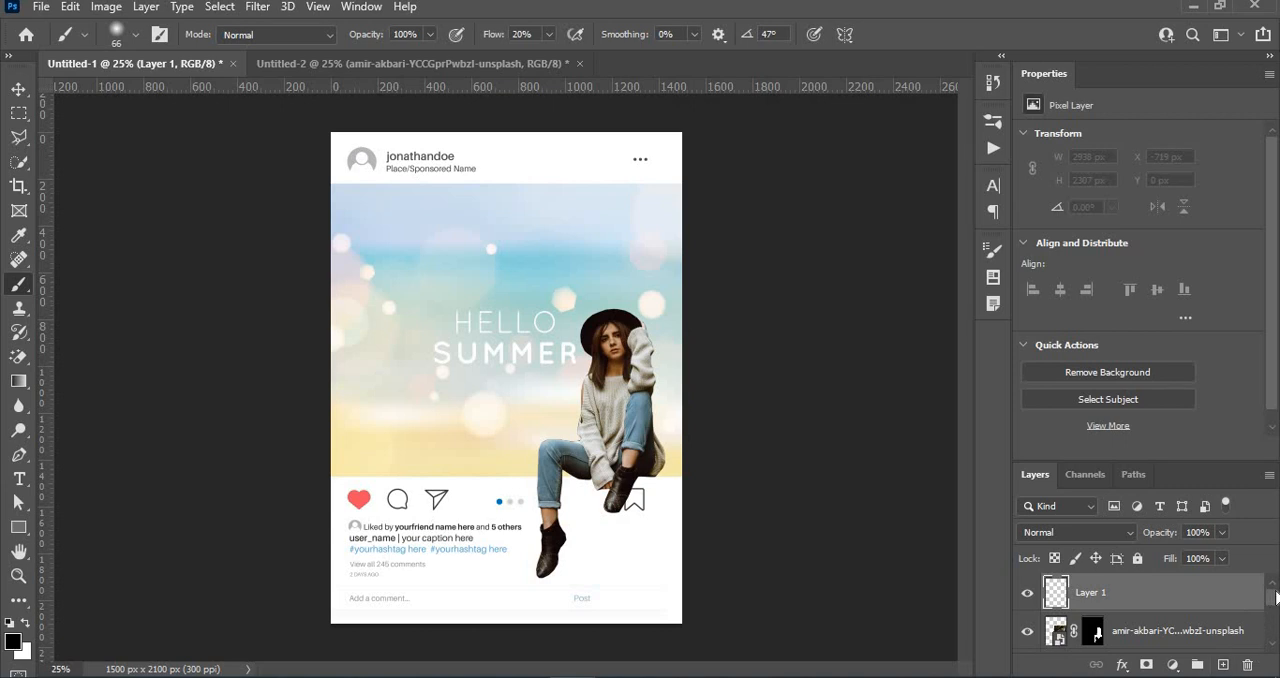
pyautogui.scroll(-1, 1275, 601)
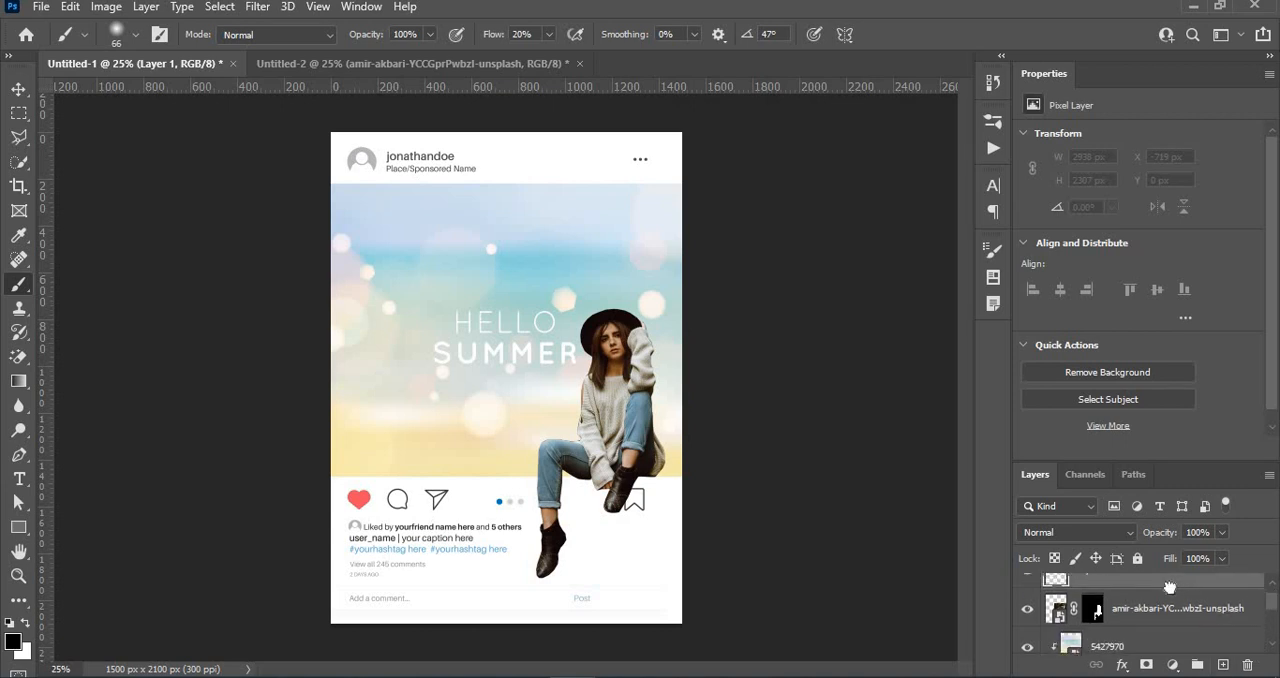
pyautogui.moveTo(1169, 586); pyautogui.dragTo(1172, 622)
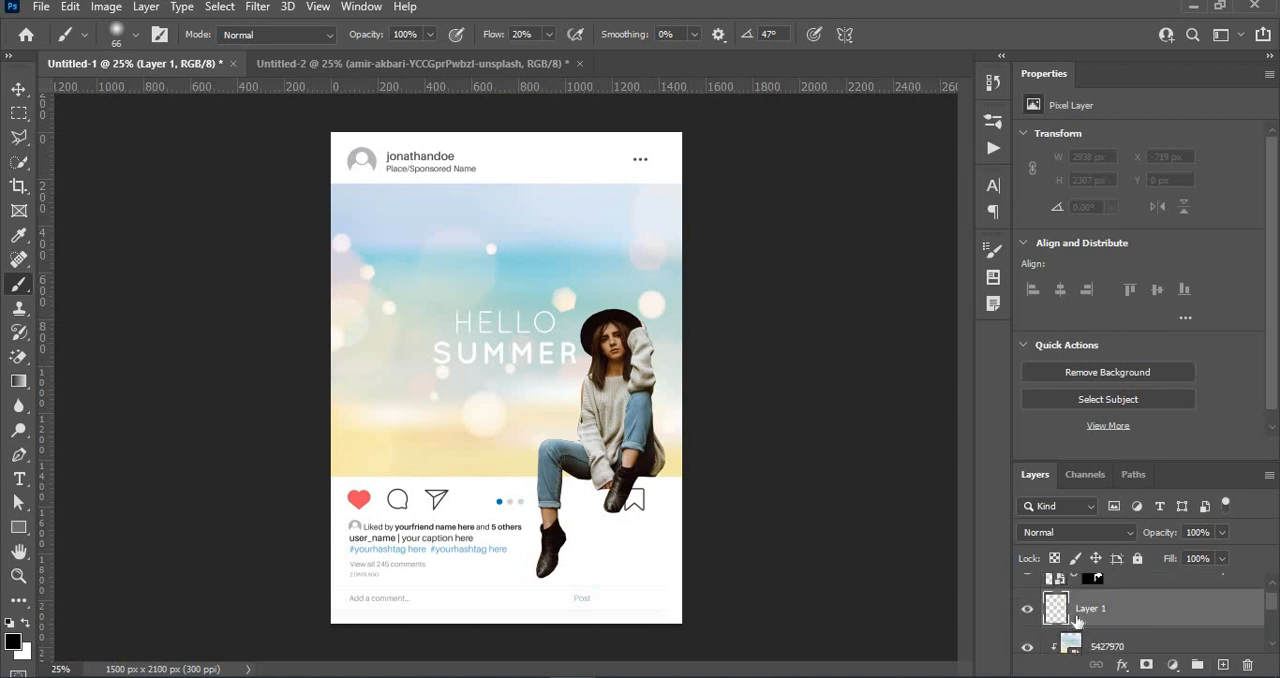
pyautogui.doubleClick(1099, 610)
pyautogui.write('Shadow')
pyautogui.press('Return')
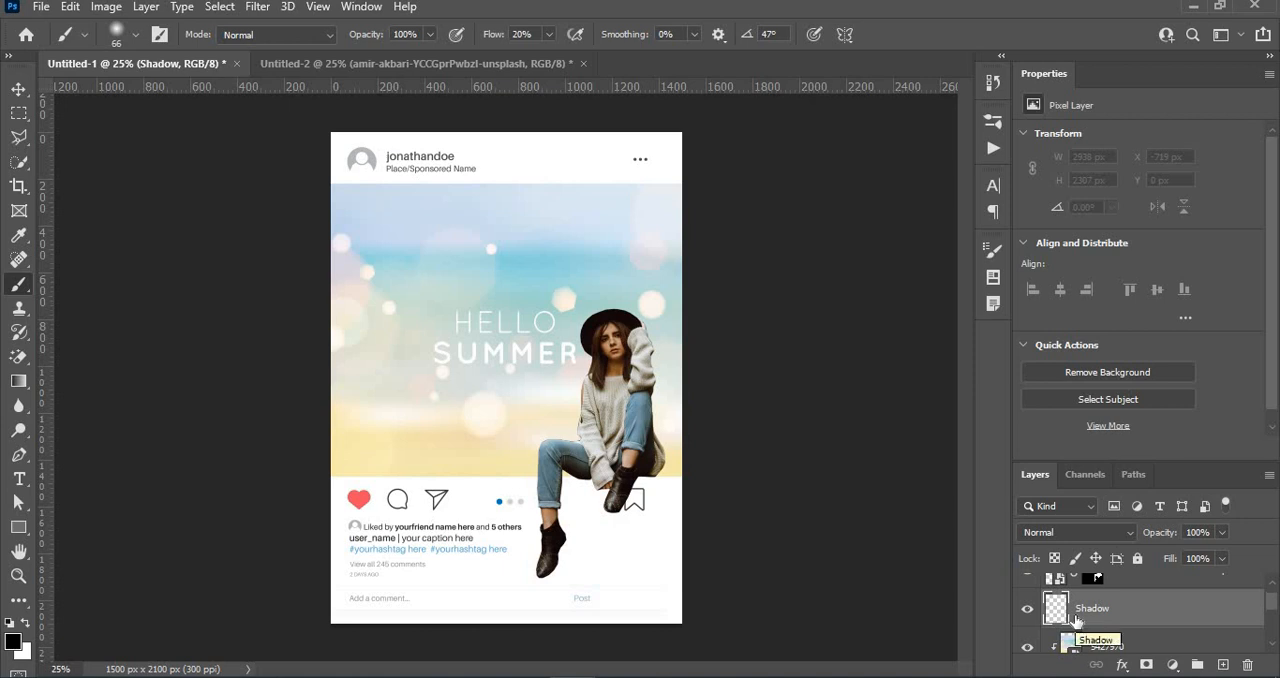
# - Paint a black shadow along the woman's hanging leg, thighs and both boots with a 31 px brush at 100% flow
pyautogui.hotkey('ctrl', '+')
pyautogui.hotkey('ctrl', '+')
pyautogui.hotkey('ctrl', '+')
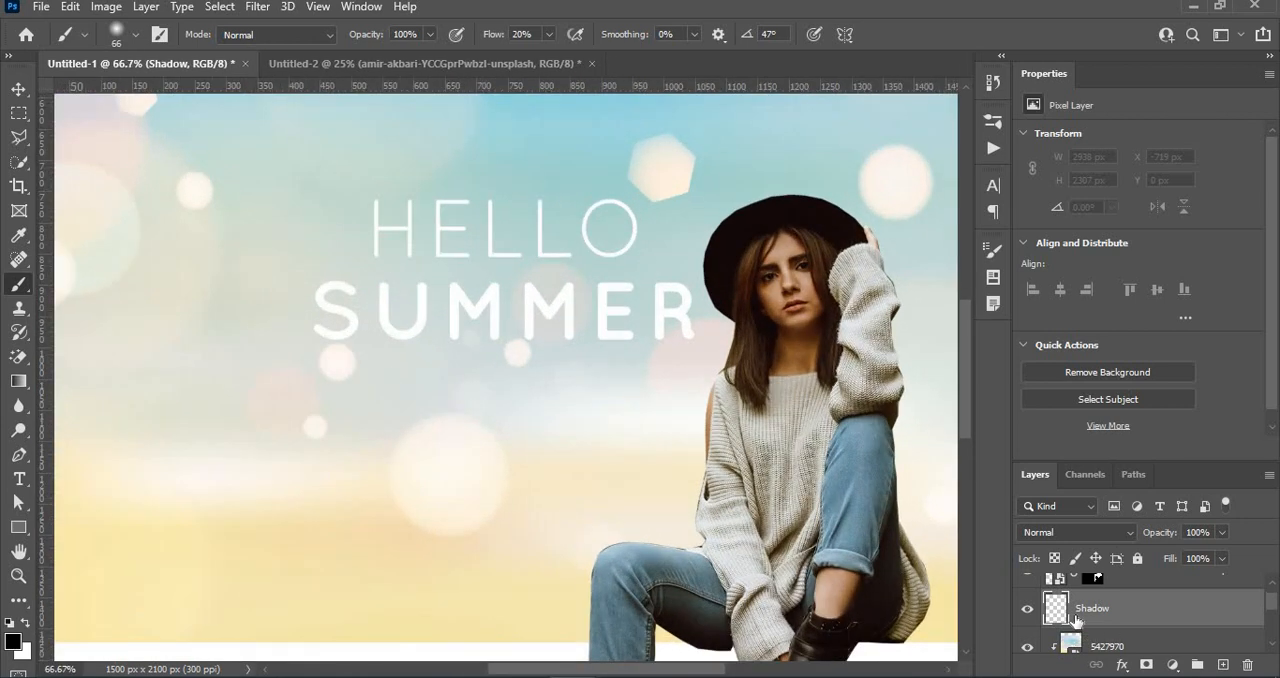
pyautogui.hotkey('ctrl', '+')
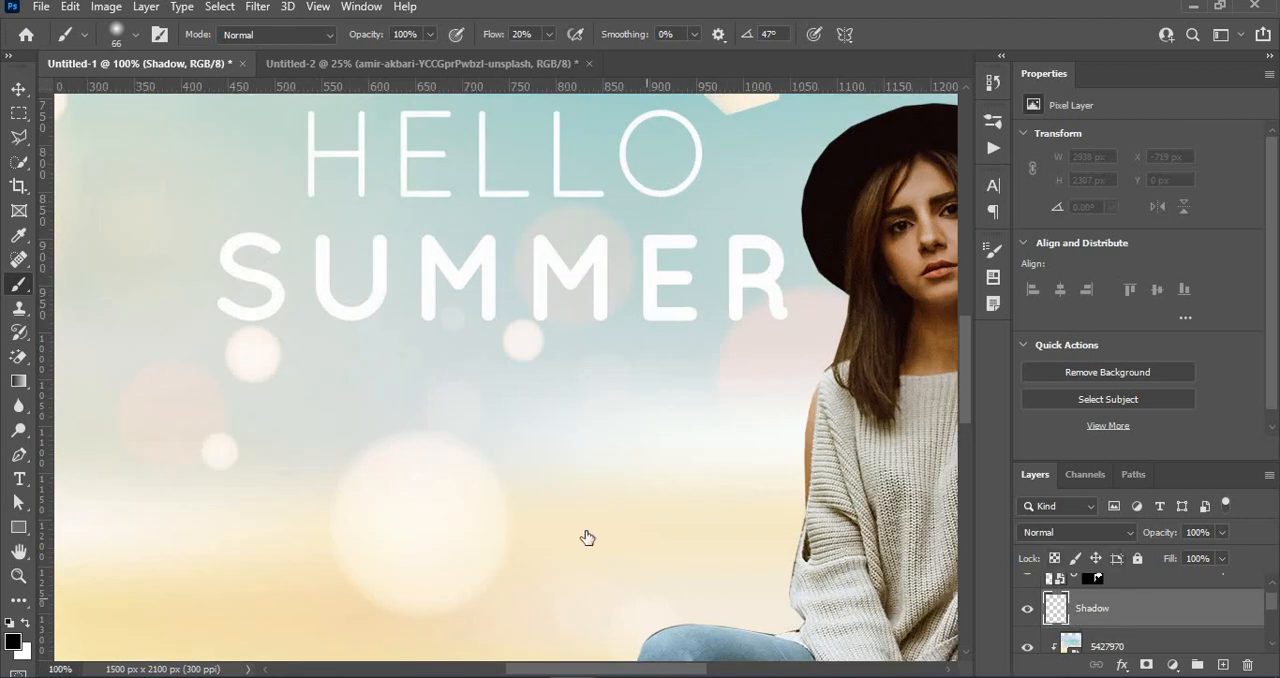
pyautogui.moveTo(586, 534)
pyautogui.mouseDown()
pyautogui.moveTo(500, 354)
pyautogui.moveTo(466, 175)
pyautogui.mouseUp()
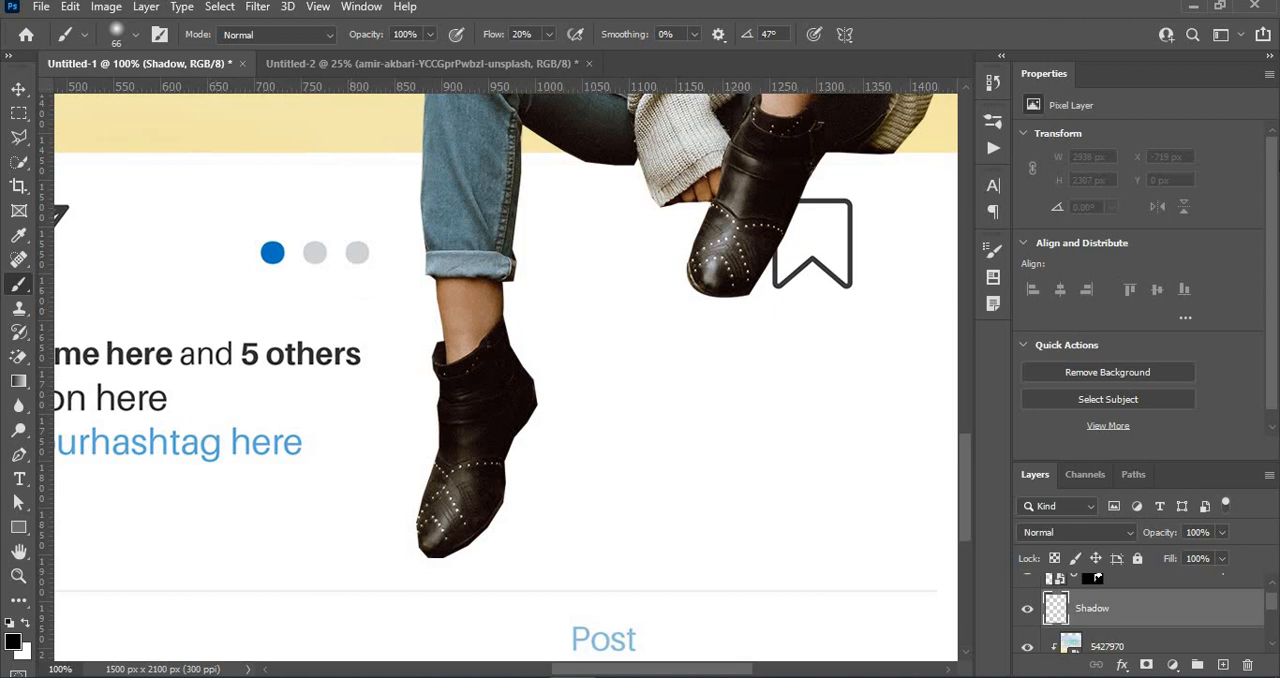
pyautogui.click(549, 35)
pyautogui.moveTo(547, 57); pyautogui.dragTo(682, 66)
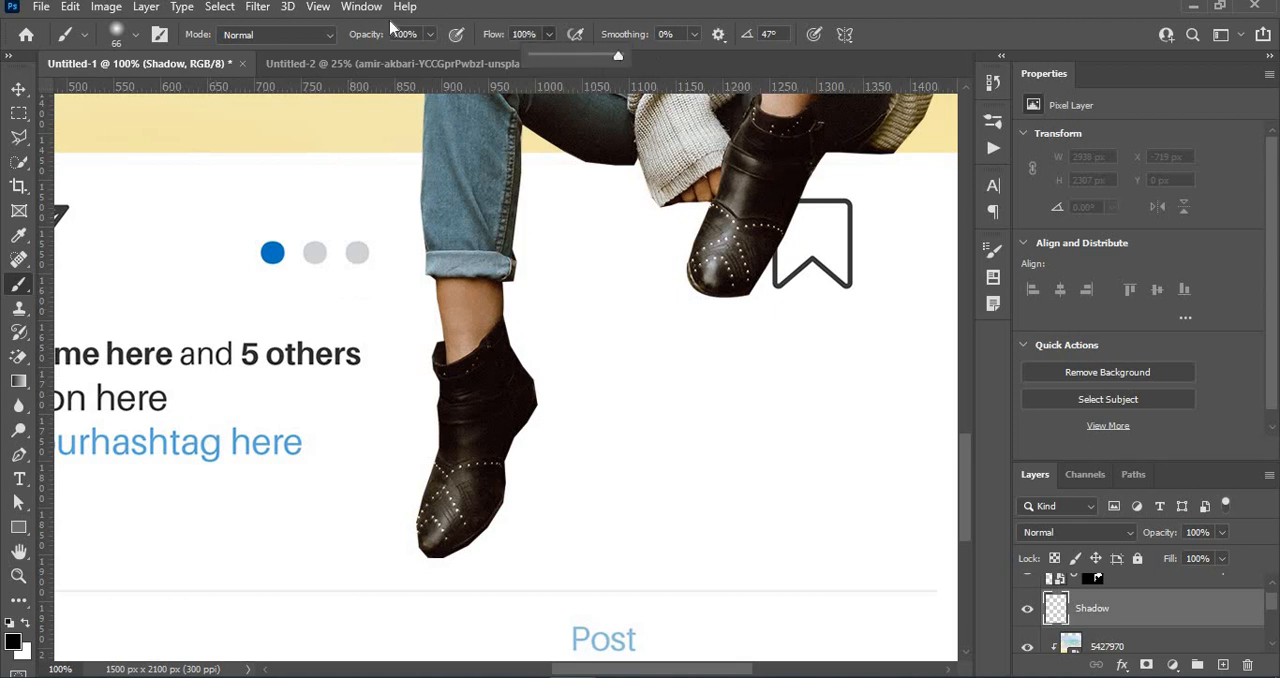
pyautogui.click(135, 36)
pyautogui.moveTo(145, 98); pyautogui.dragTo(123, 100)
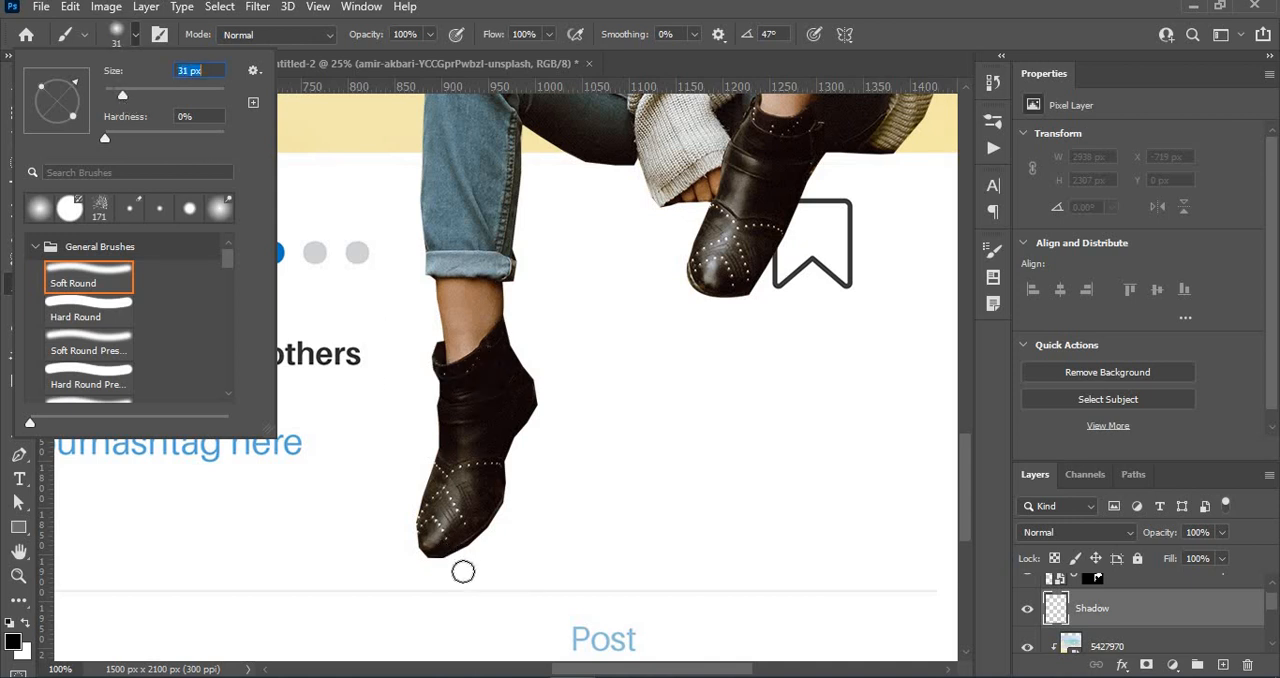
pyautogui.moveTo(446, 551)
pyautogui.mouseDown()
pyautogui.moveTo(503, 502)
pyautogui.moveTo(536, 410)
pyautogui.moveTo(504, 305)
pyautogui.moveTo(523, 134)
pyautogui.moveTo(581, 162)
pyautogui.moveTo(637, 163)
pyautogui.mouseUp()
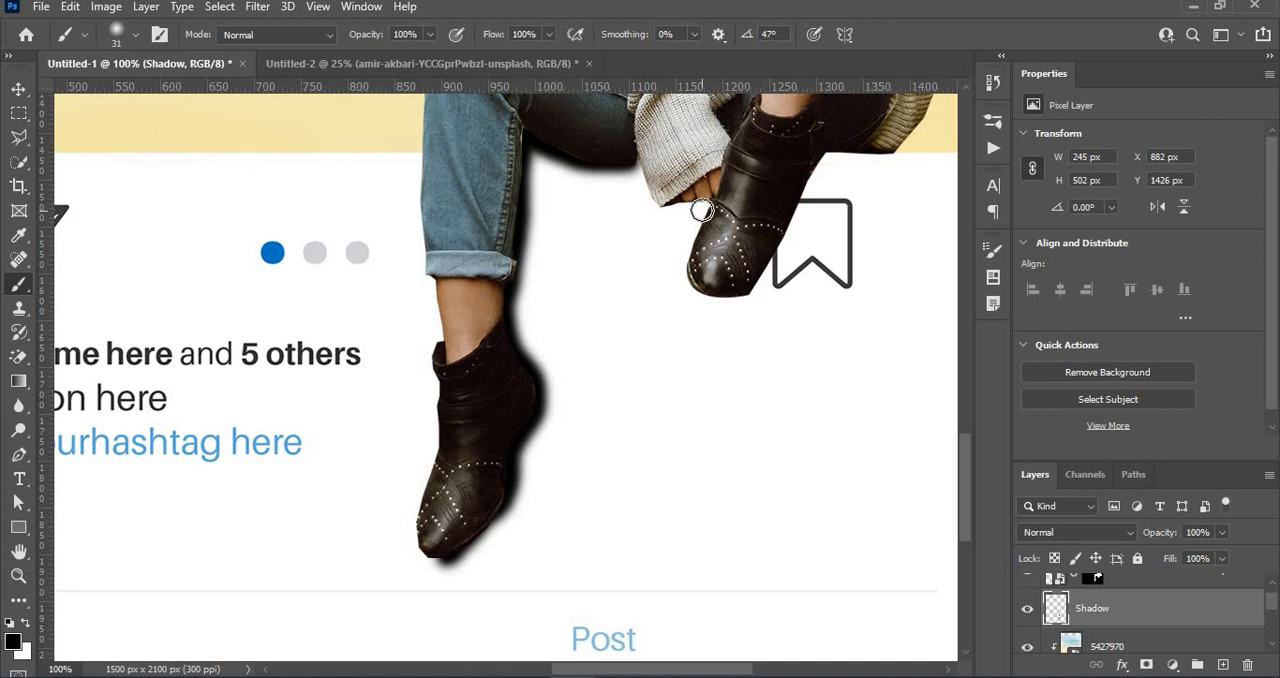
pyautogui.moveTo(701, 210)
pyautogui.mouseDown()
pyautogui.moveTo(684, 262)
pyautogui.moveTo(700, 287)
pyautogui.moveTo(734, 296)
pyautogui.moveTo(818, 164)
pyautogui.moveTo(886, 160)
pyautogui.moveTo(909, 177)
pyautogui.mouseUp()
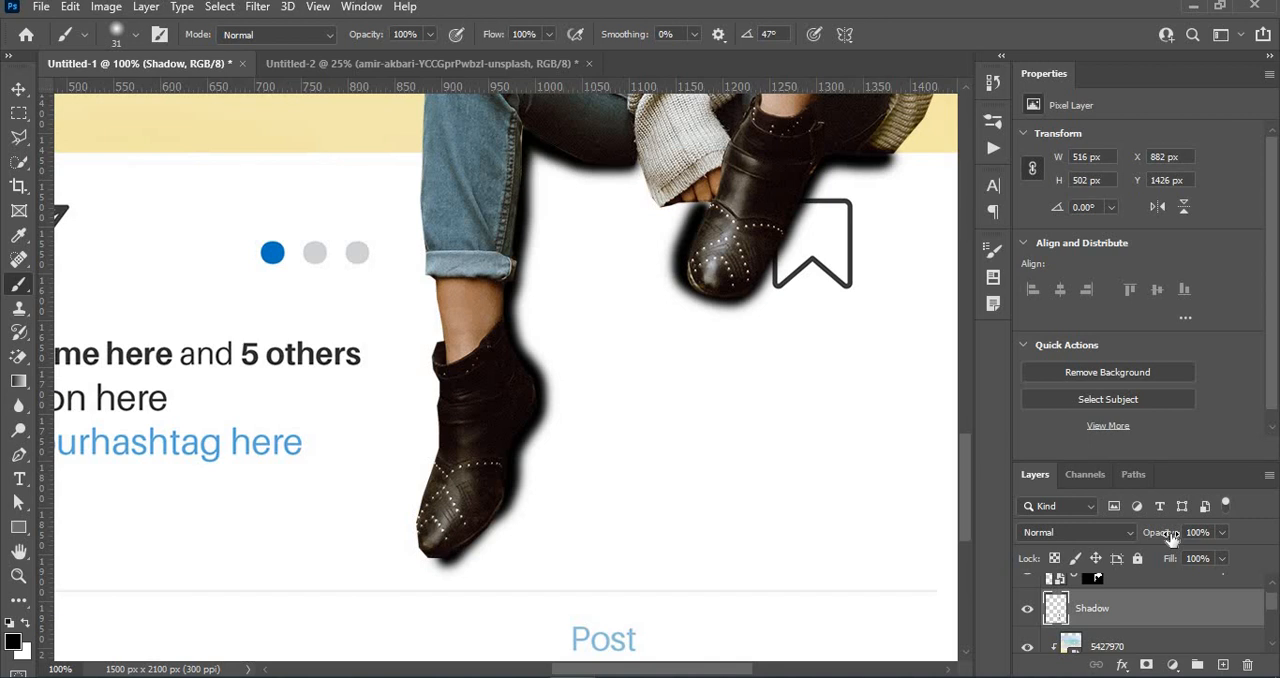
# - Lower the Shadow layer's opacity to 39% and convert it to a Smart Object
pyautogui.moveTo(1170, 538); pyautogui.dragTo(1113, 556)
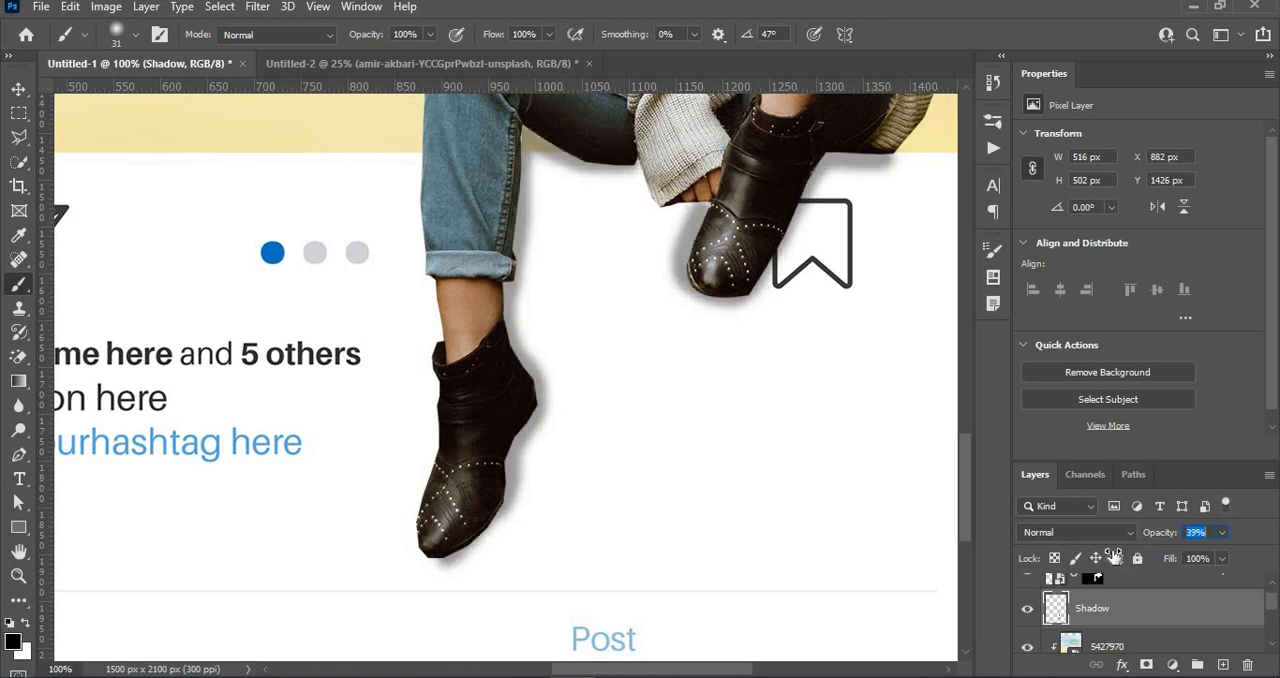
pyautogui.moveTo(1113, 556); pyautogui.dragTo(1115, 558)
pyautogui.rightClick(1114, 602)
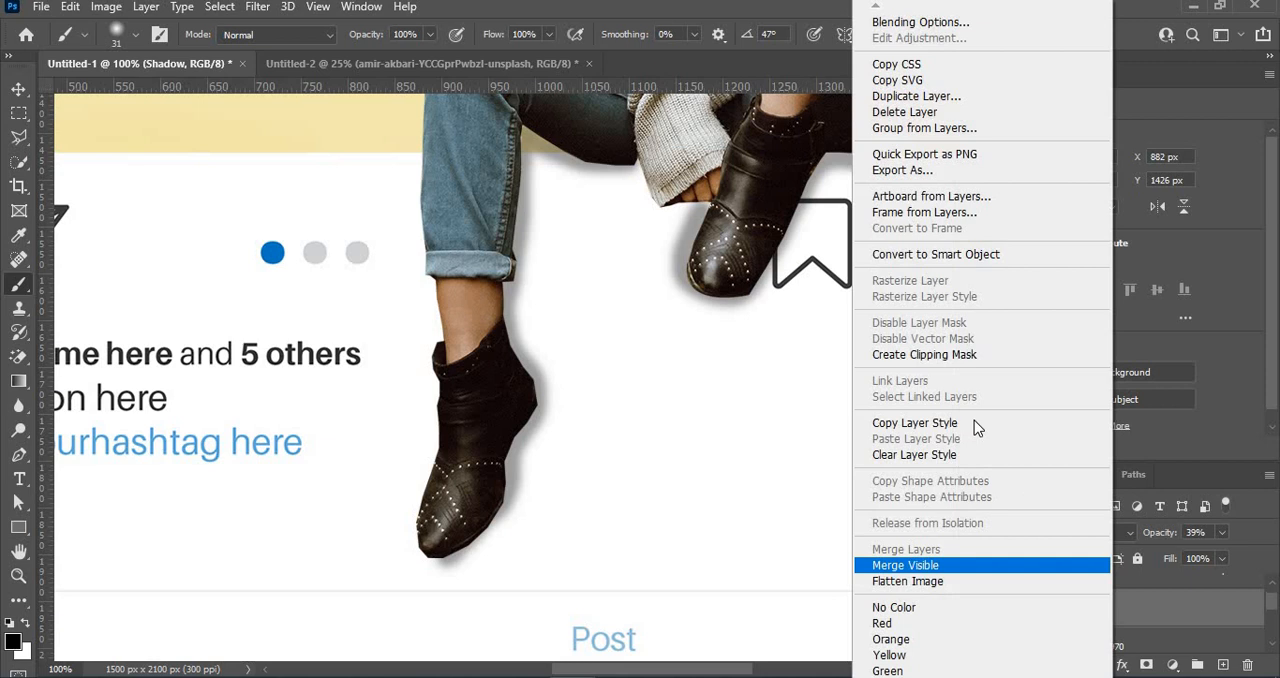
pyautogui.click(912, 258)
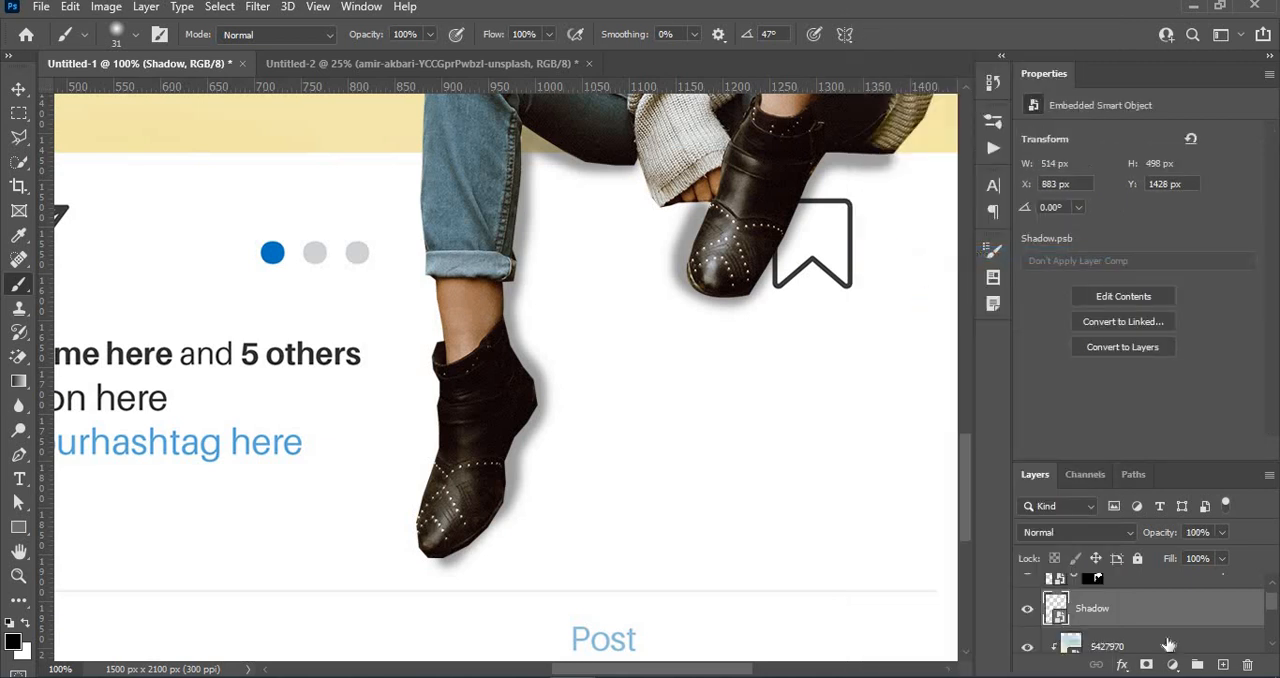
# - Soften the Shadow layer with a Gaussian Blur of a few pixels
pyautogui.click(259, 7)
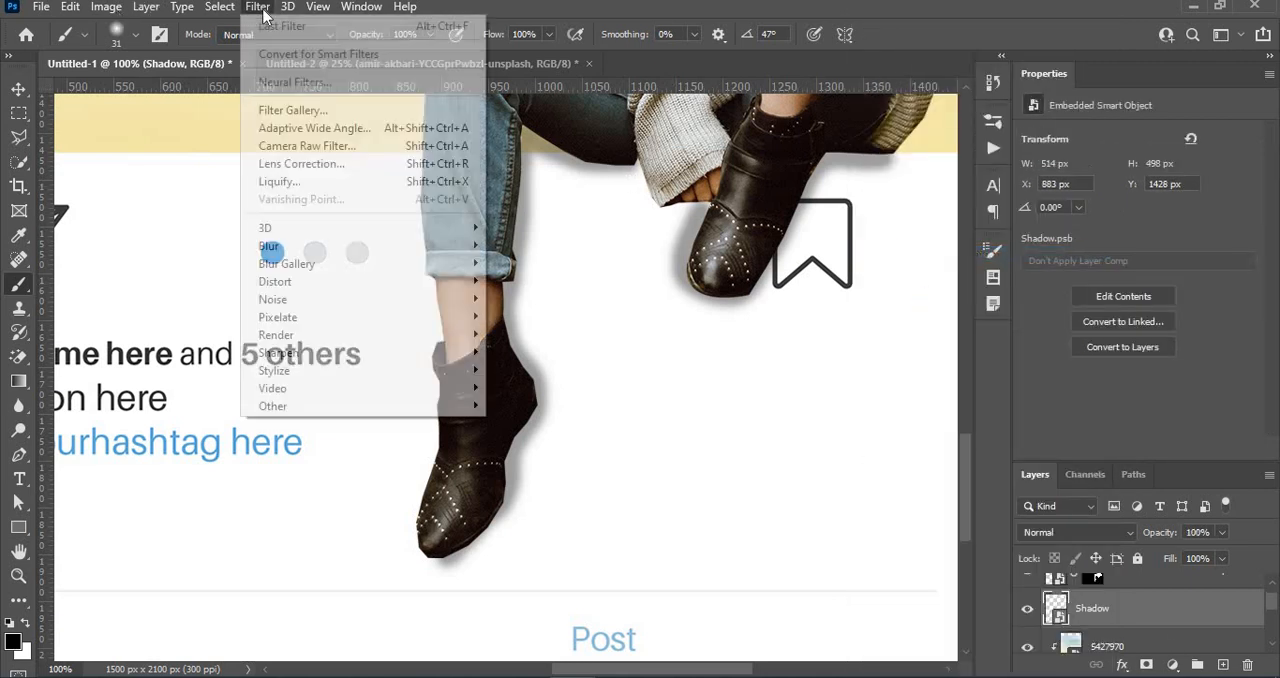
pyautogui.moveTo(314, 251)
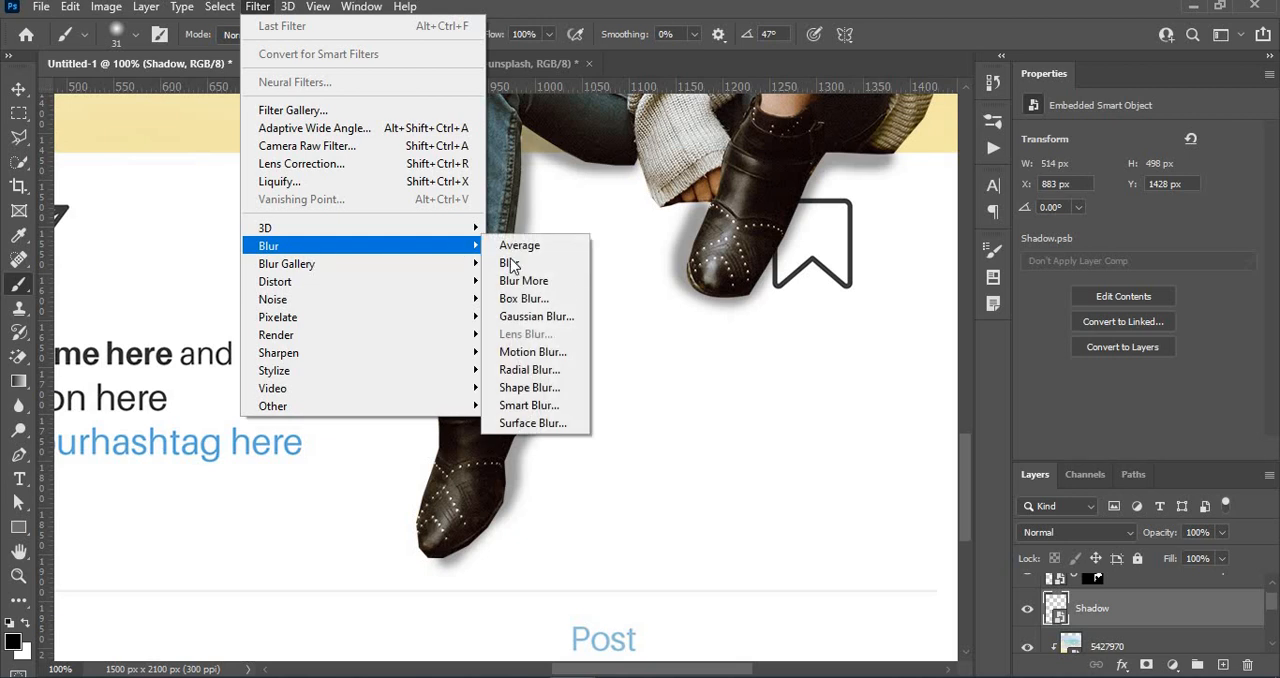
pyautogui.click(536, 316)
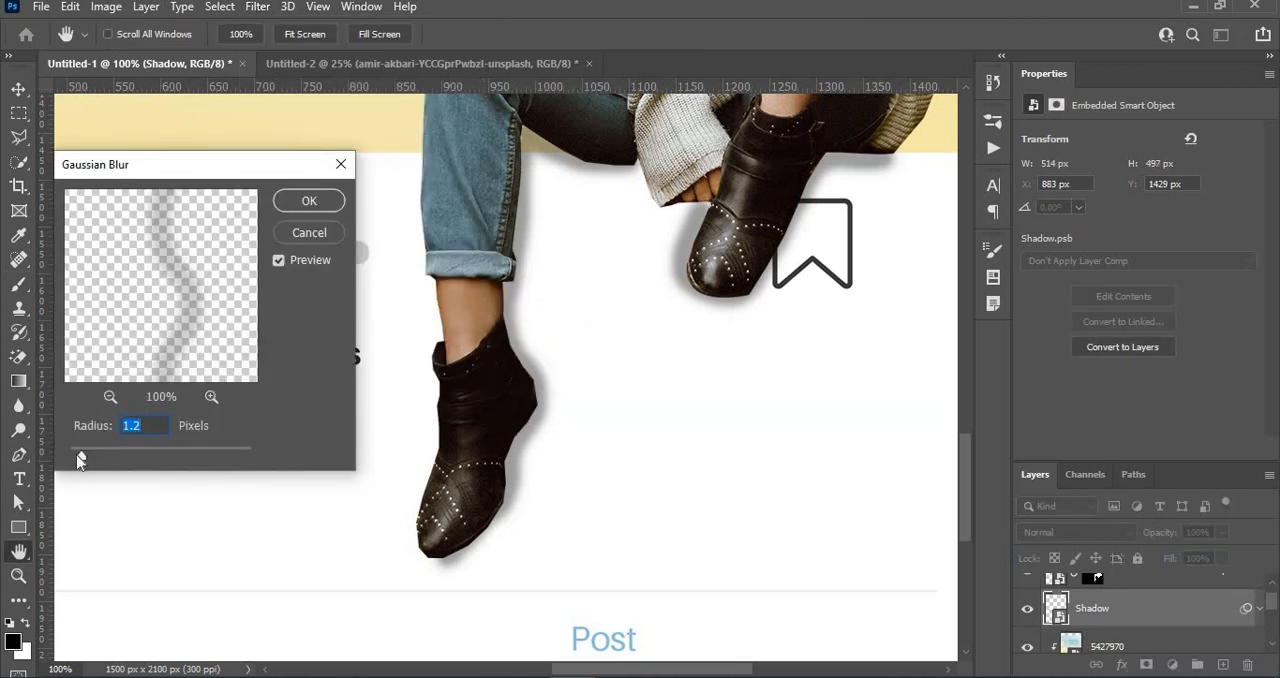
pyautogui.moveTo(81, 459); pyautogui.dragTo(111, 455)
pyautogui.click(308, 203)
pyautogui.press('b')
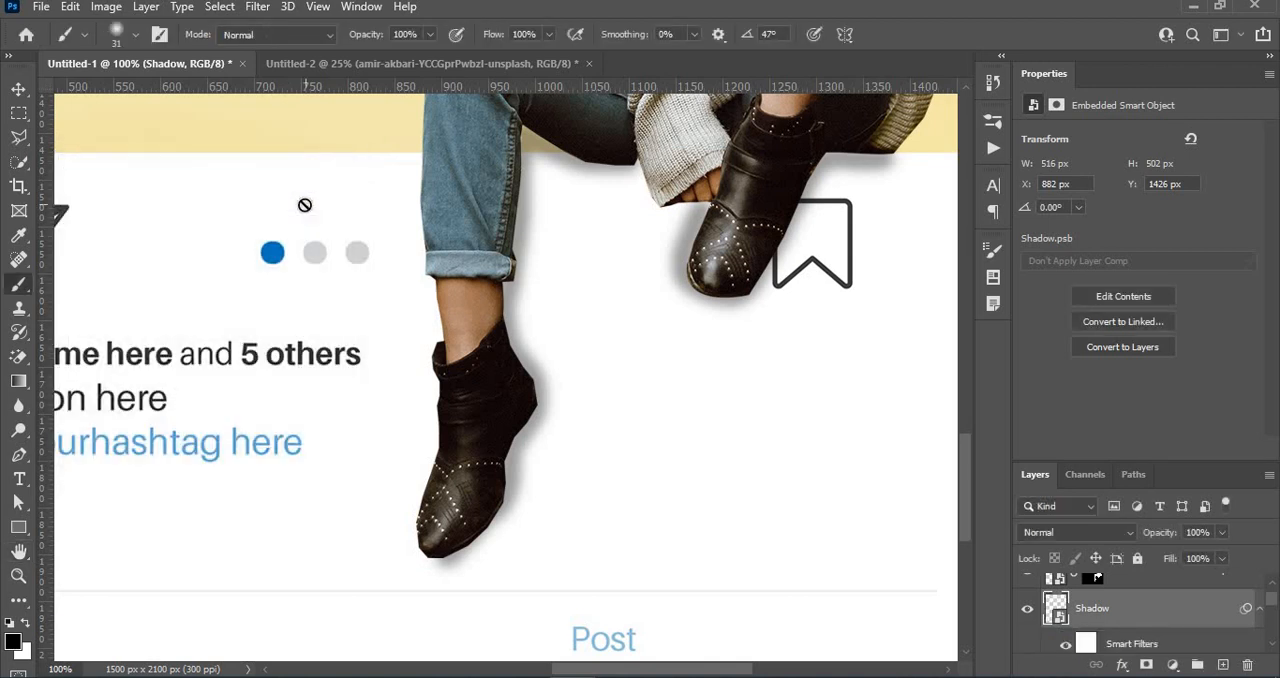
# - Try strengthening the shadow with a duplicate of the Shadow layer at 30% opacity, and delete the copy
pyautogui.rightClick(1163, 610)
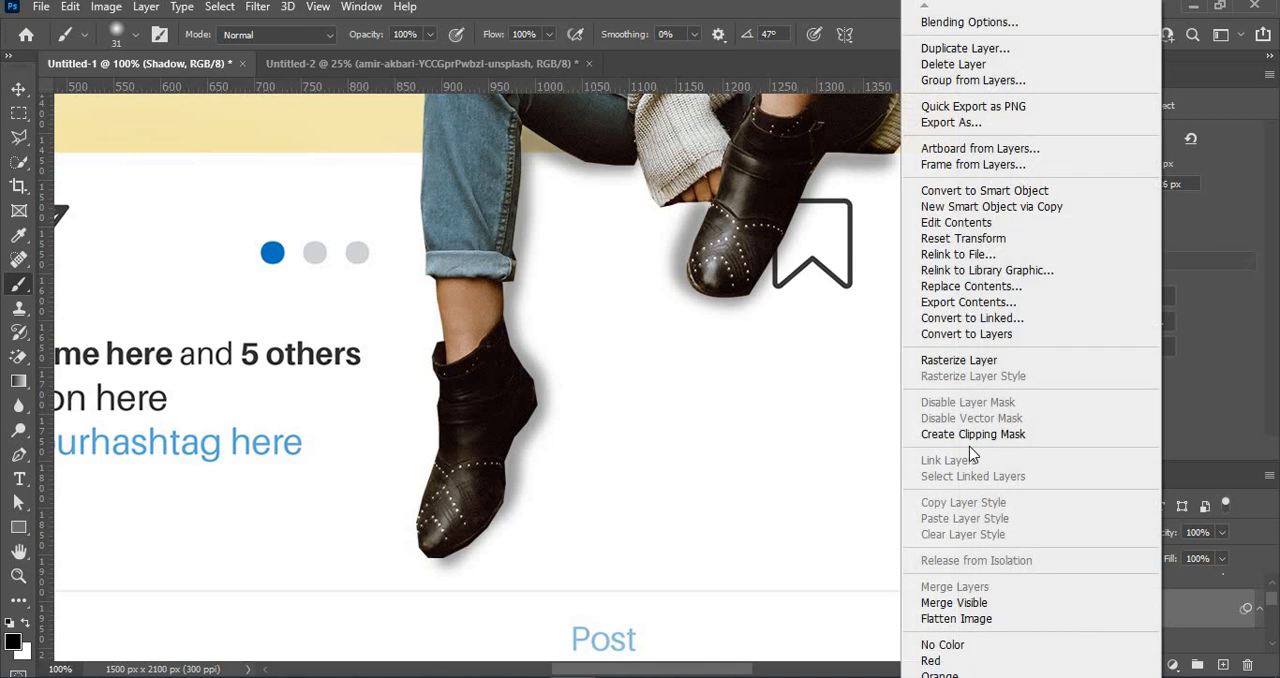
pyautogui.click(953, 46)
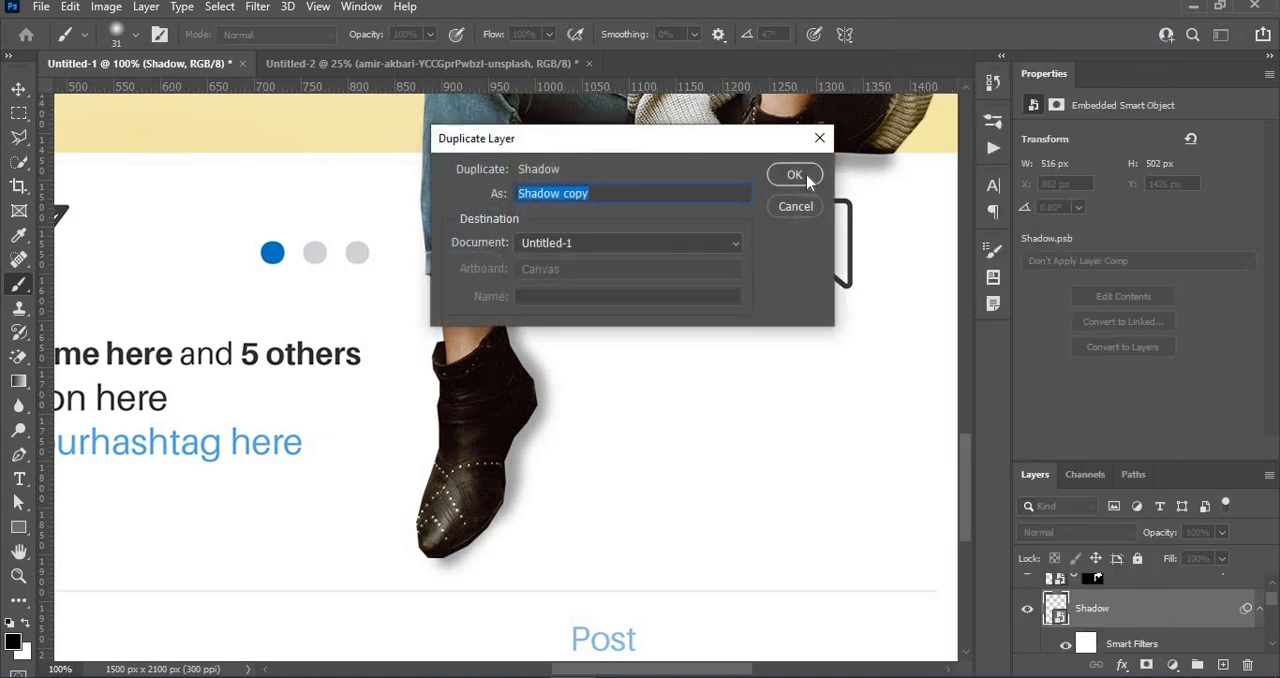
pyautogui.click(794, 175)
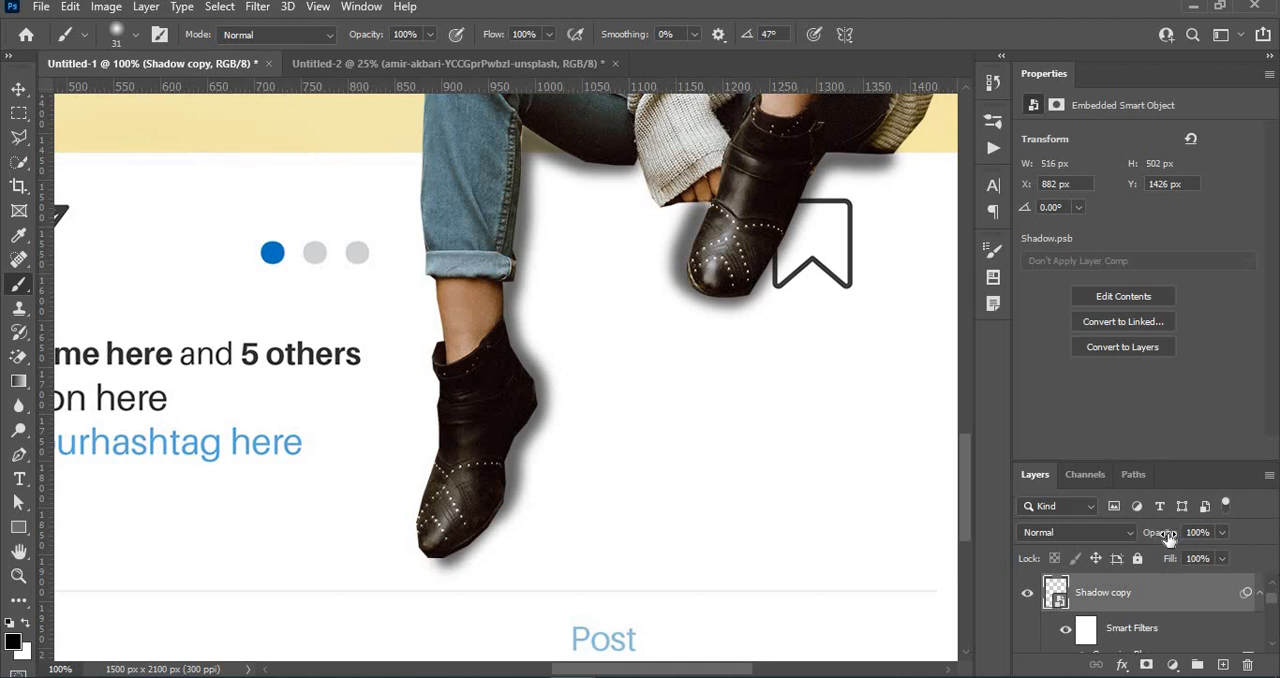
pyautogui.moveTo(1168, 538); pyautogui.dragTo(1102, 557)
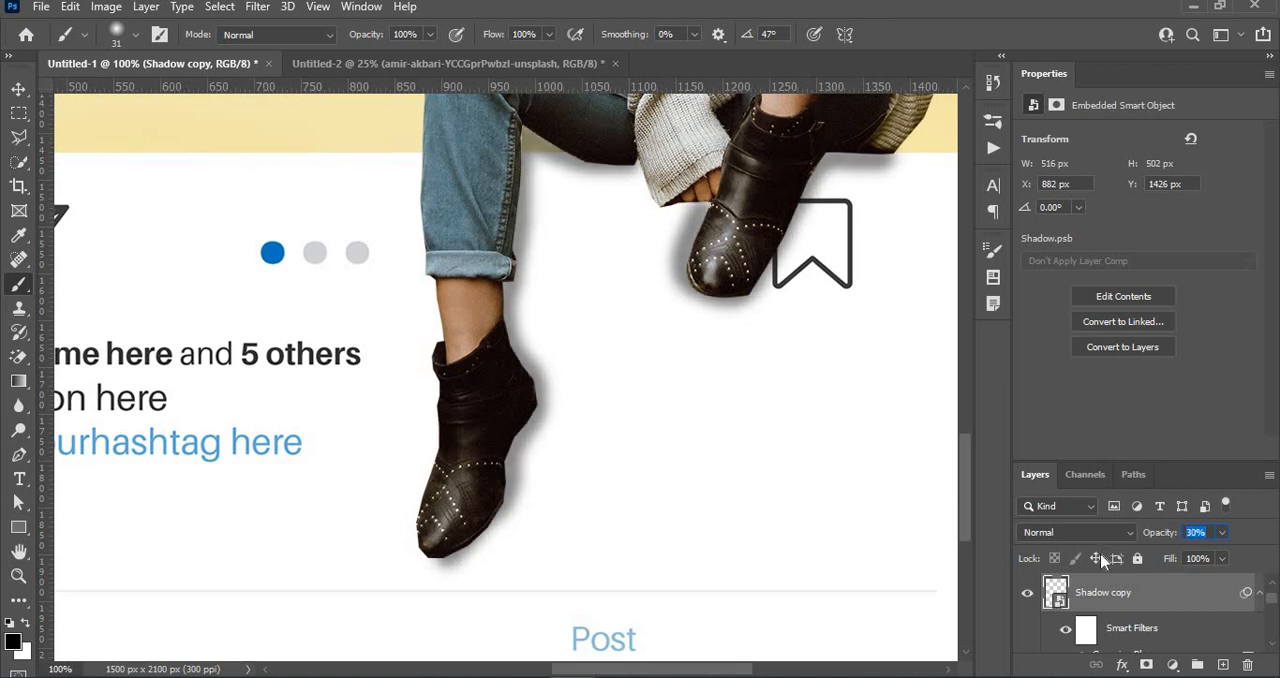
pyautogui.click(1247, 665)
# - Hide the cut-out woman's layer and the Shadow layer
pyautogui.click(1272, 590)
pyautogui.moveTo(1274, 597)
pyautogui.mouseDown()
pyautogui.moveTo(1278, 612)
pyautogui.moveTo(1268, 598)
pyautogui.mouseUp()
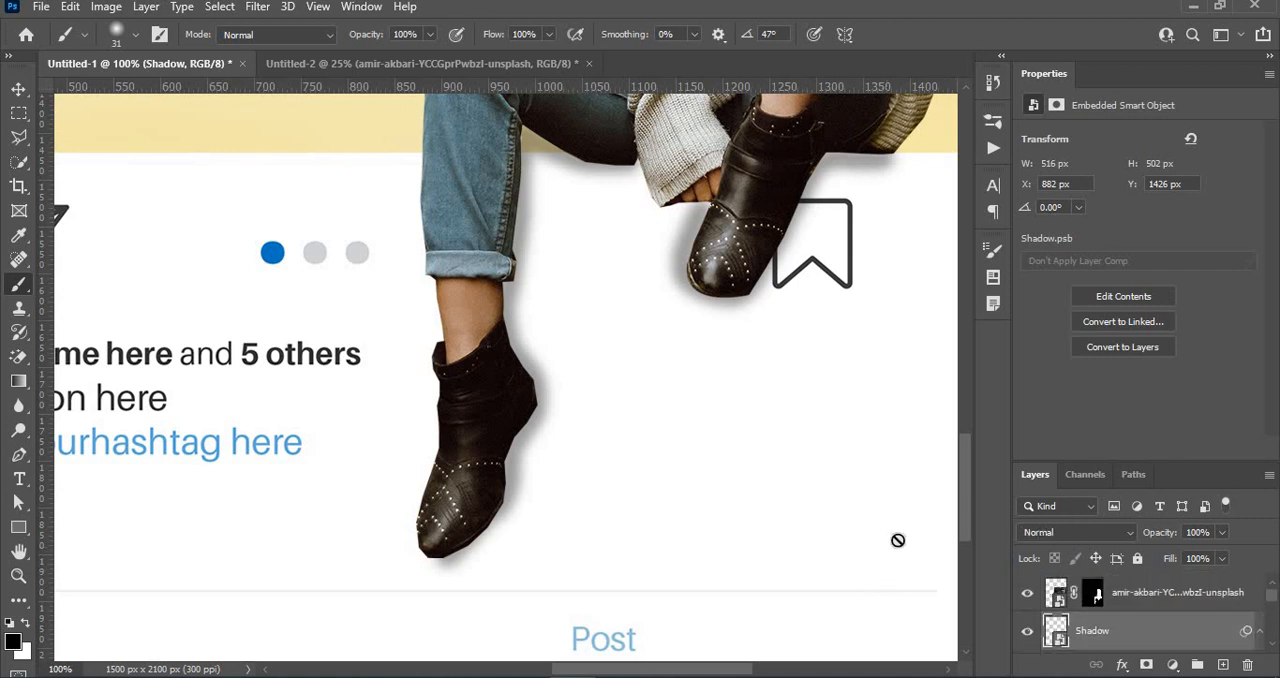
pyautogui.hotkey('ctrl', '-')
pyautogui.hotkey('ctrl', '-')
pyautogui.hotkey('ctrl', '-')
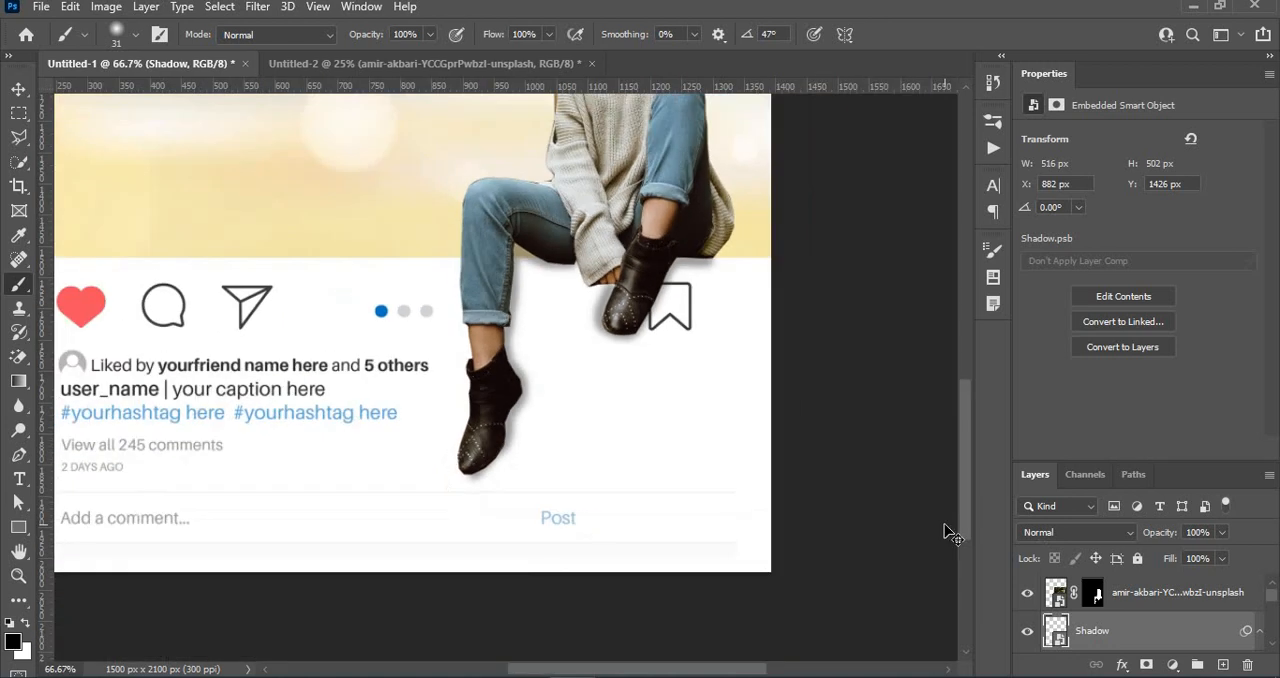
pyautogui.hotkey('ctrl', '-')
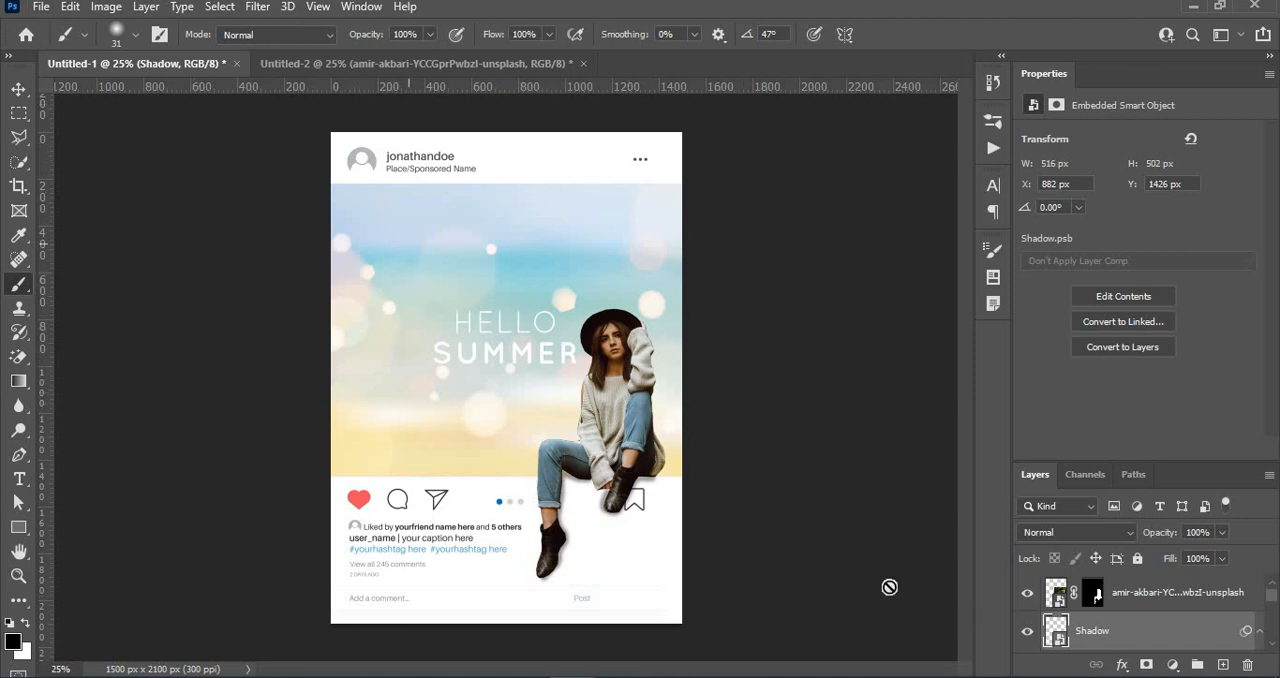
pyautogui.click(1027, 597)
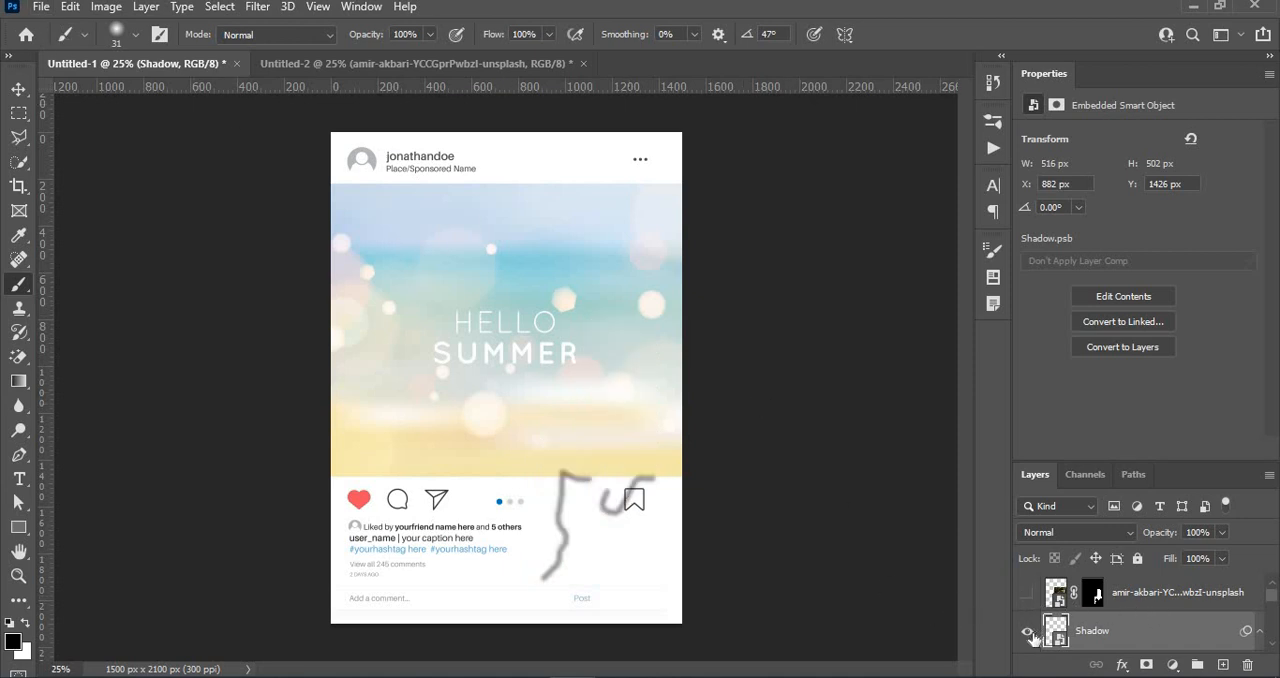
pyautogui.click(1027, 632)
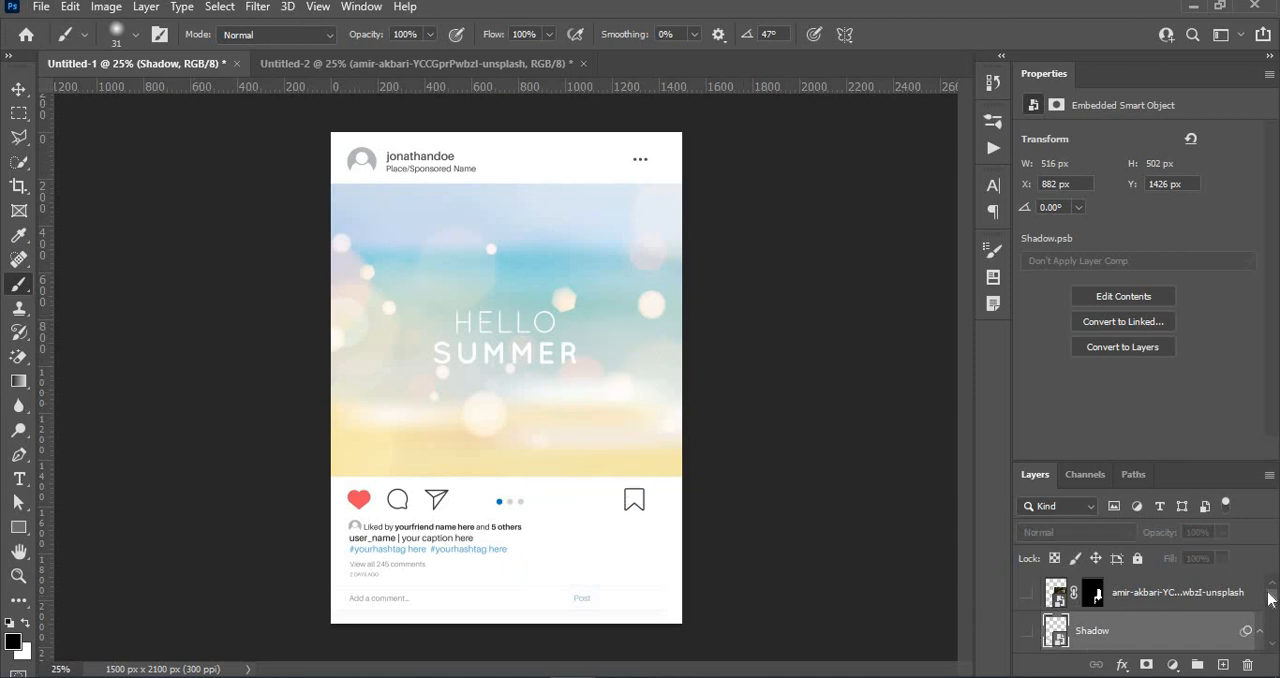
# - Hide the 5427970 summer background and the orange Rectangle 1 layer, leaving the Instagram frame layer visible
pyautogui.scroll(-5, 1270, 598)
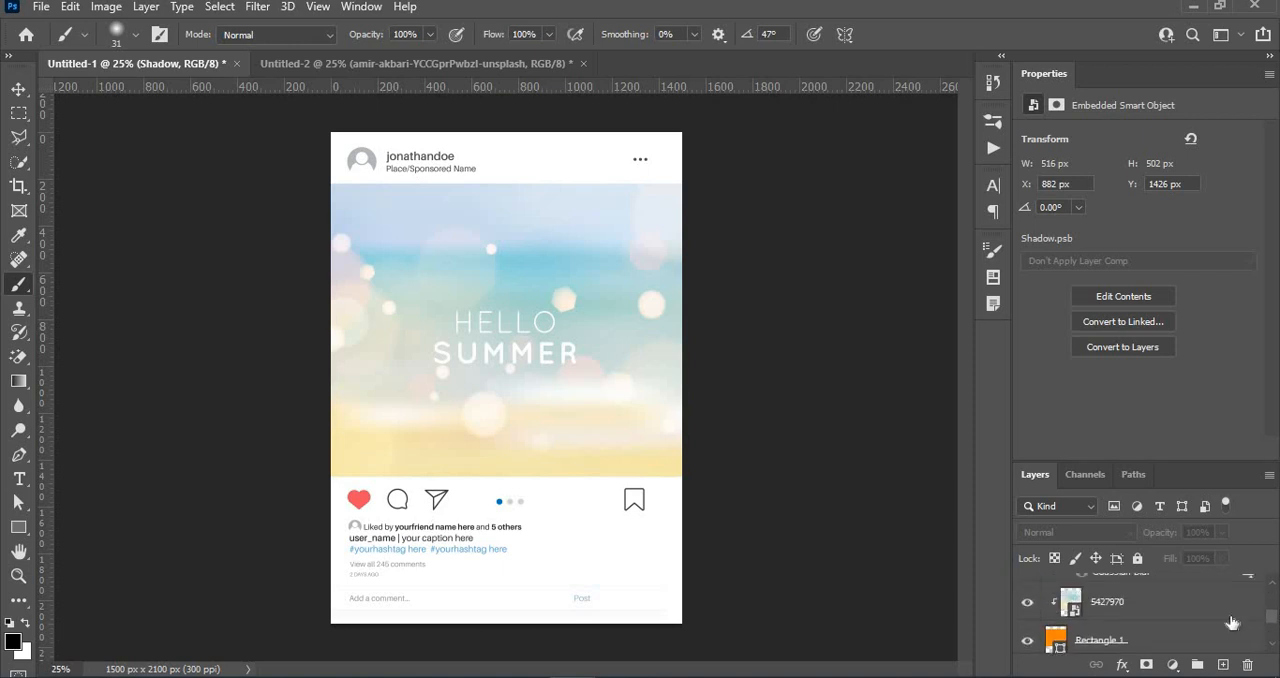
pyautogui.click(1027, 603)
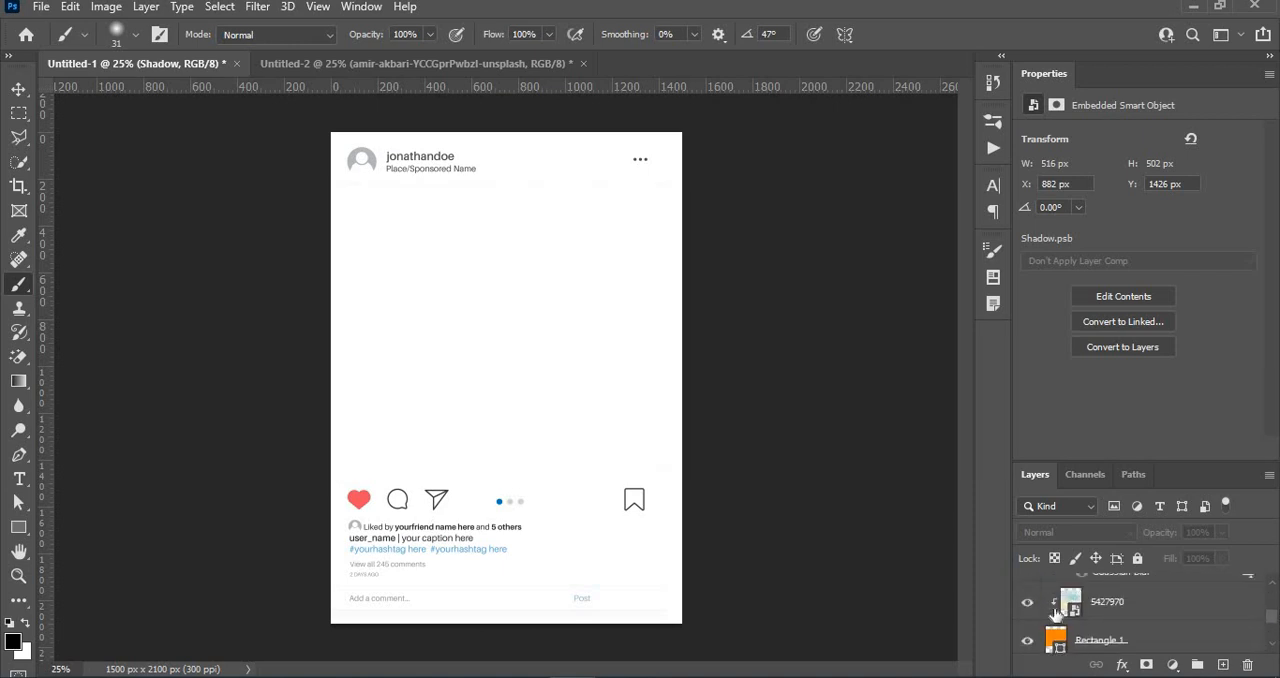
pyautogui.click(1031, 604)
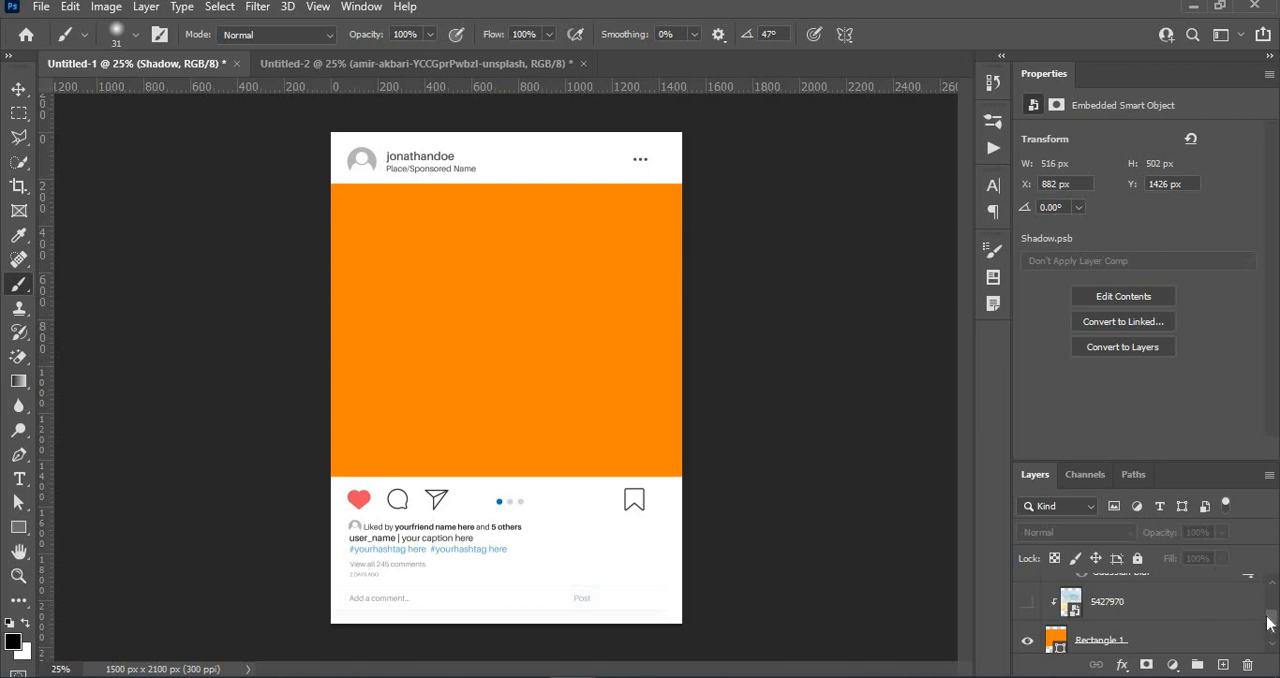
pyautogui.moveTo(1270, 623); pyautogui.dragTo(1271, 637)
pyautogui.click(1026, 583)
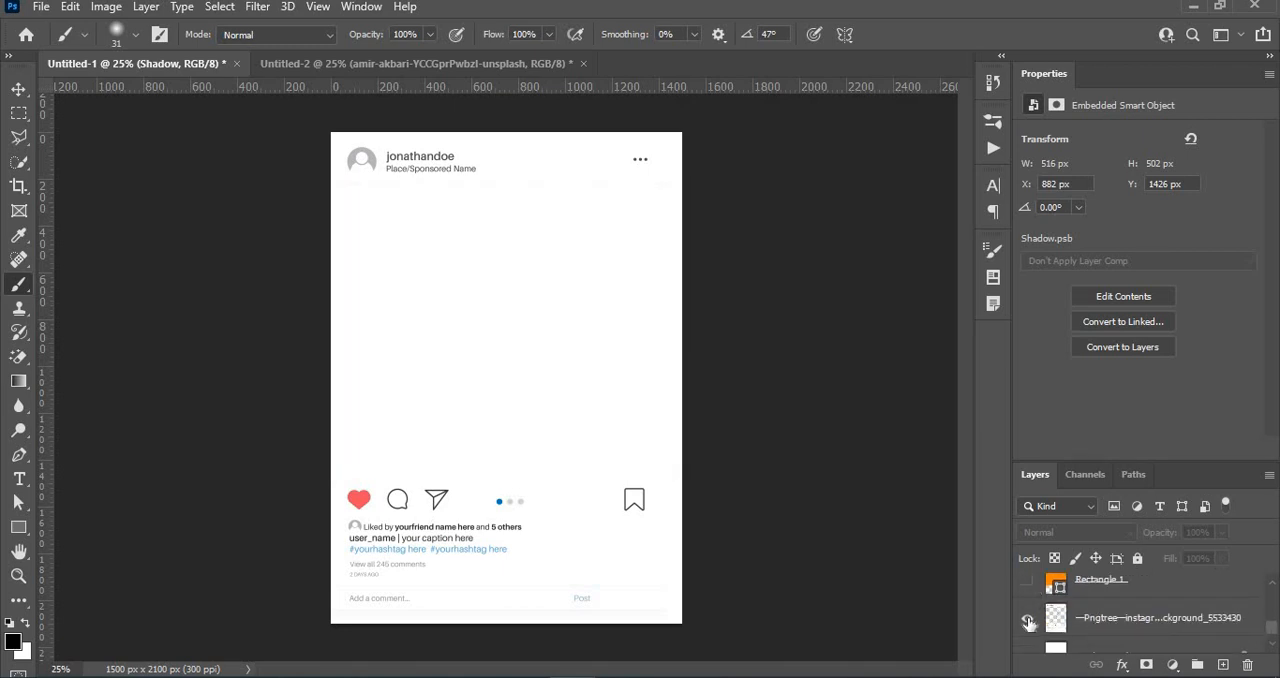
pyautogui.click(1026, 619)
pyautogui.click(1026, 620)
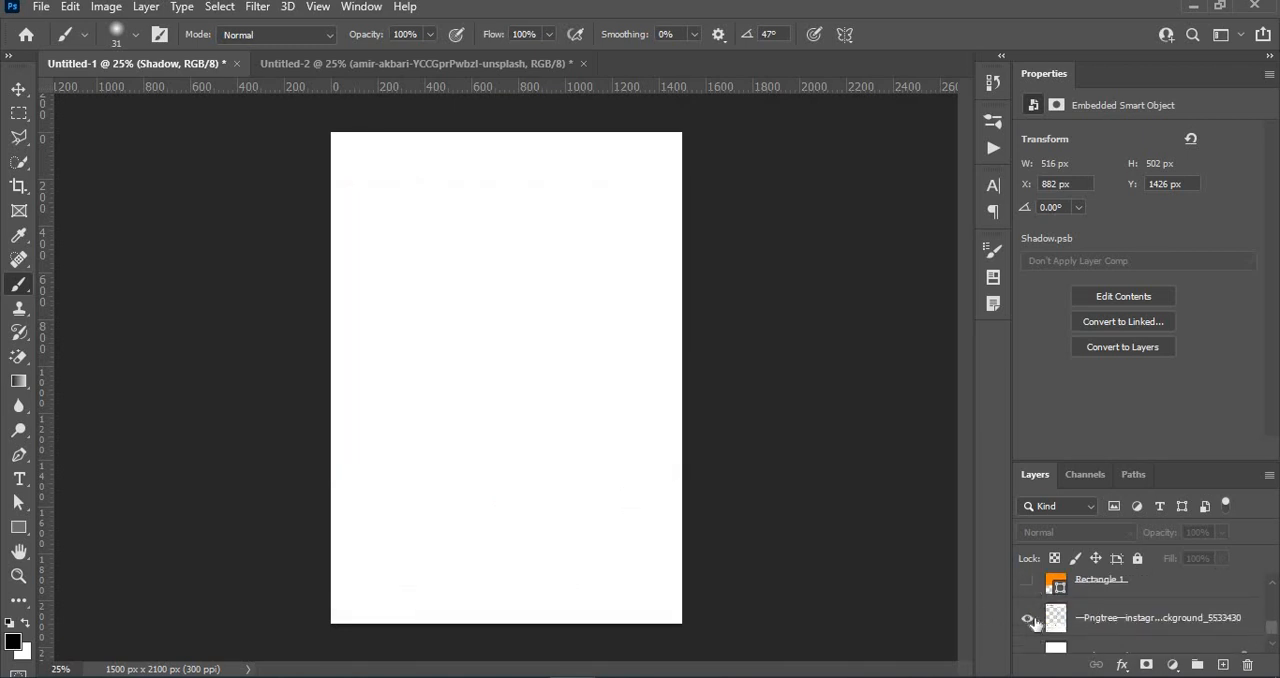
pyautogui.click(1119, 622)
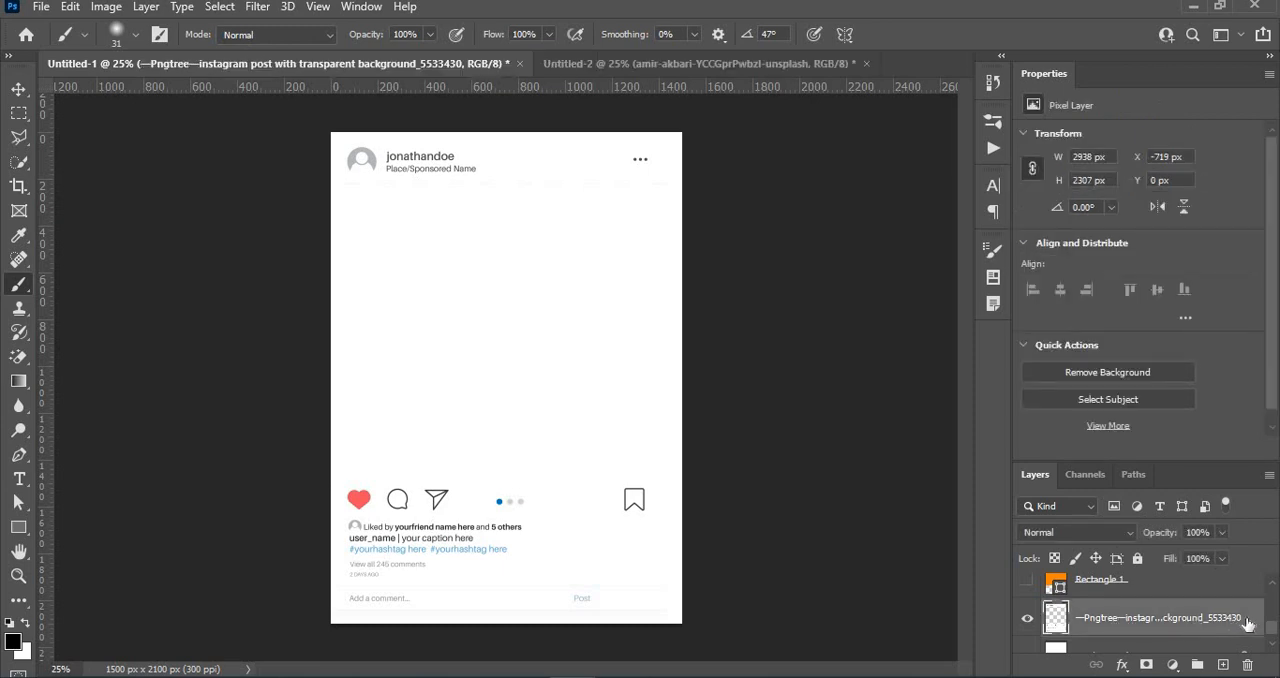
# - Create a layer group and move the woman, Shadow, summer background and Rectangle 1 layers into it
pyautogui.moveTo(1275, 628); pyautogui.dragTo(1276, 580)
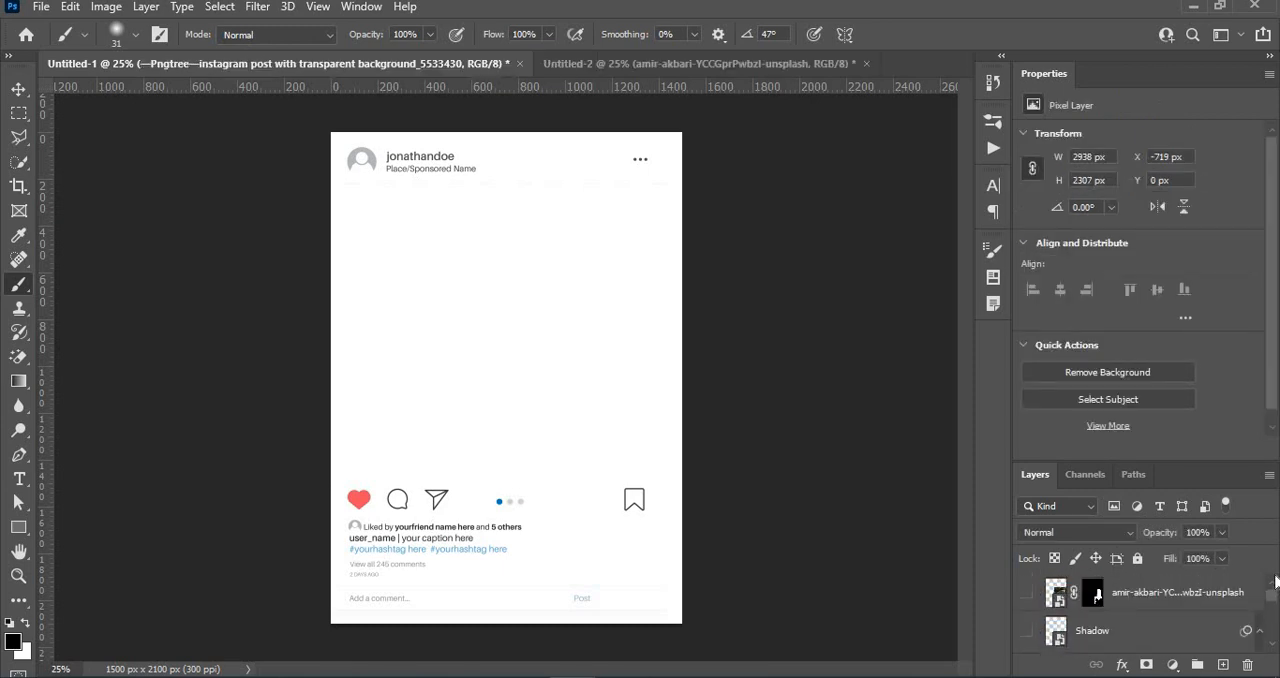
pyautogui.click(1208, 597)
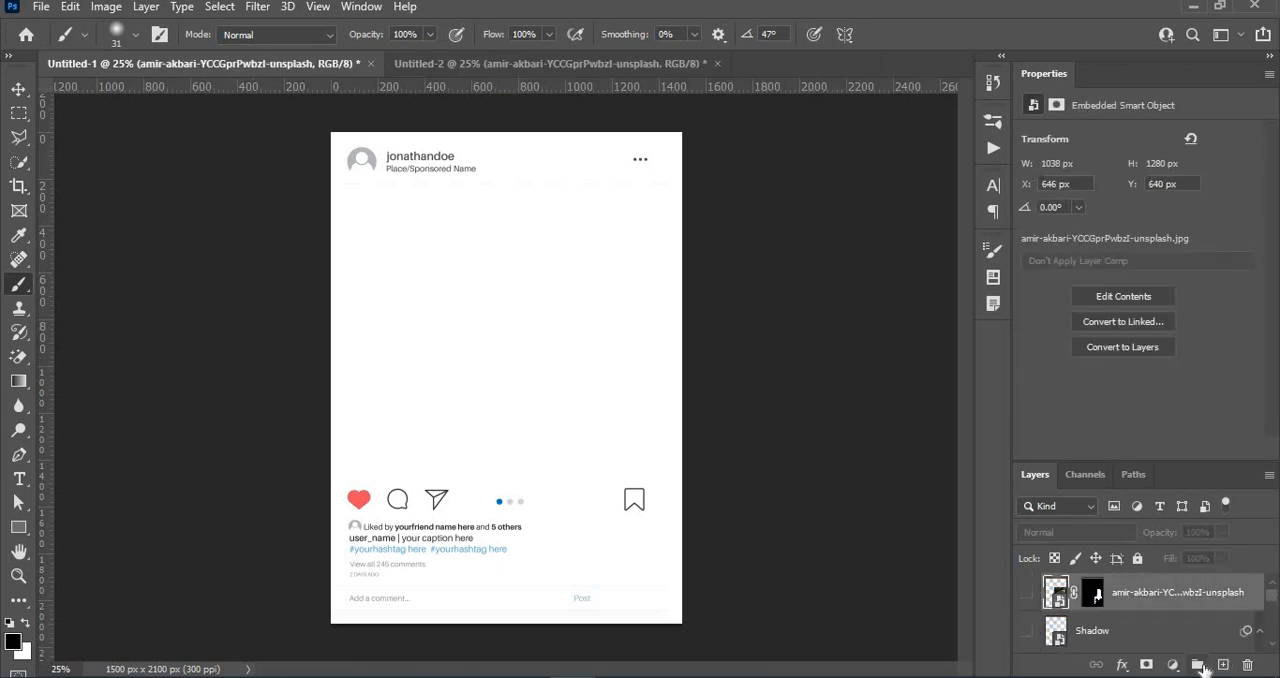
pyautogui.click(1198, 665)
pyautogui.click(1145, 626)
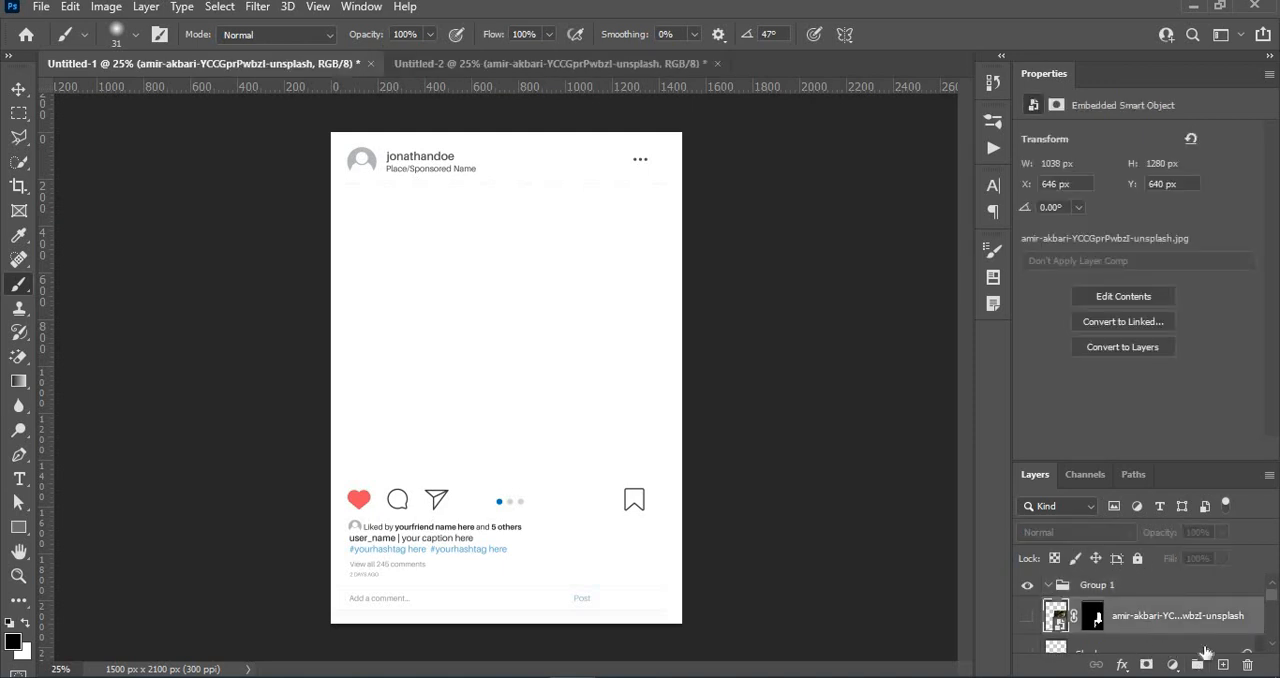
pyautogui.moveTo(1272, 596)
pyautogui.mouseDown()
pyautogui.moveTo(1272, 628)
pyautogui.moveTo(1279, 594)
pyautogui.mouseUp()
pyautogui.keyDown('ctrl'); pyautogui.click(1230, 626); pyautogui.keyUp('ctrl')
pyautogui.click(1158, 606)
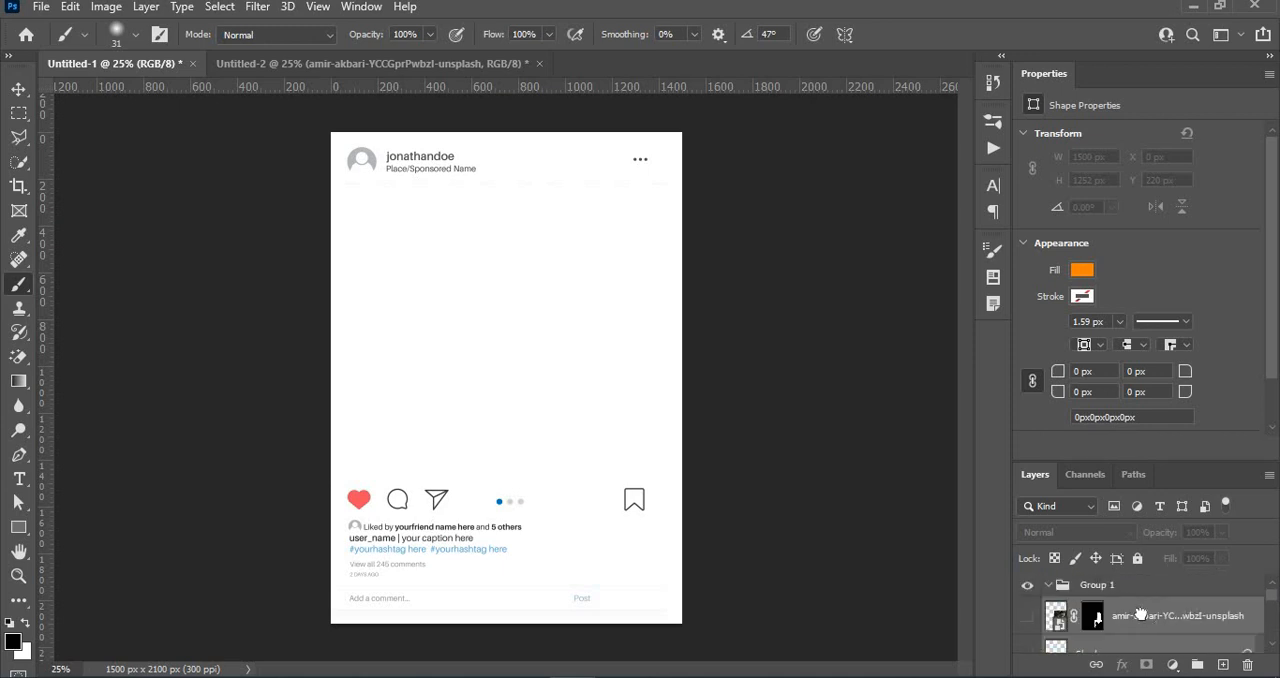
pyautogui.moveTo(1141, 613); pyautogui.dragTo(1057, 594)
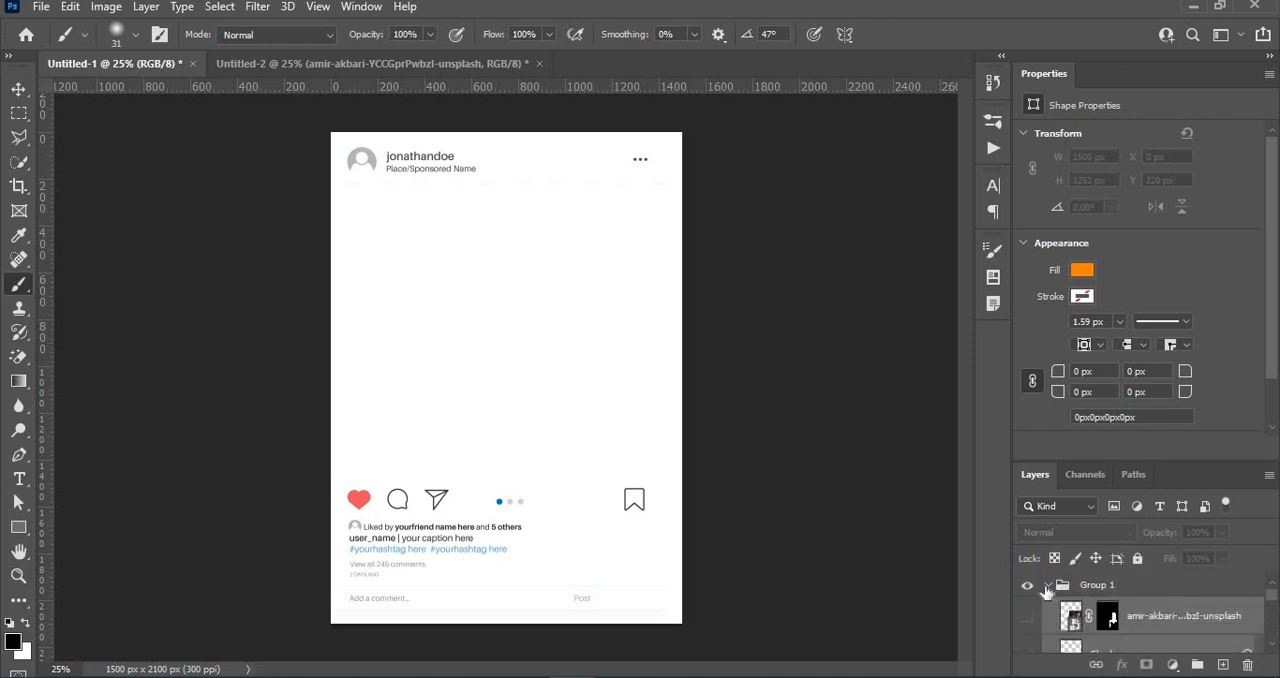
# - Rename the collapsed group as Image 1 and place it below the Instagram frame layer
pyautogui.click(1047, 586)
pyautogui.click(1089, 592)
pyautogui.doubleClick(1090, 590)
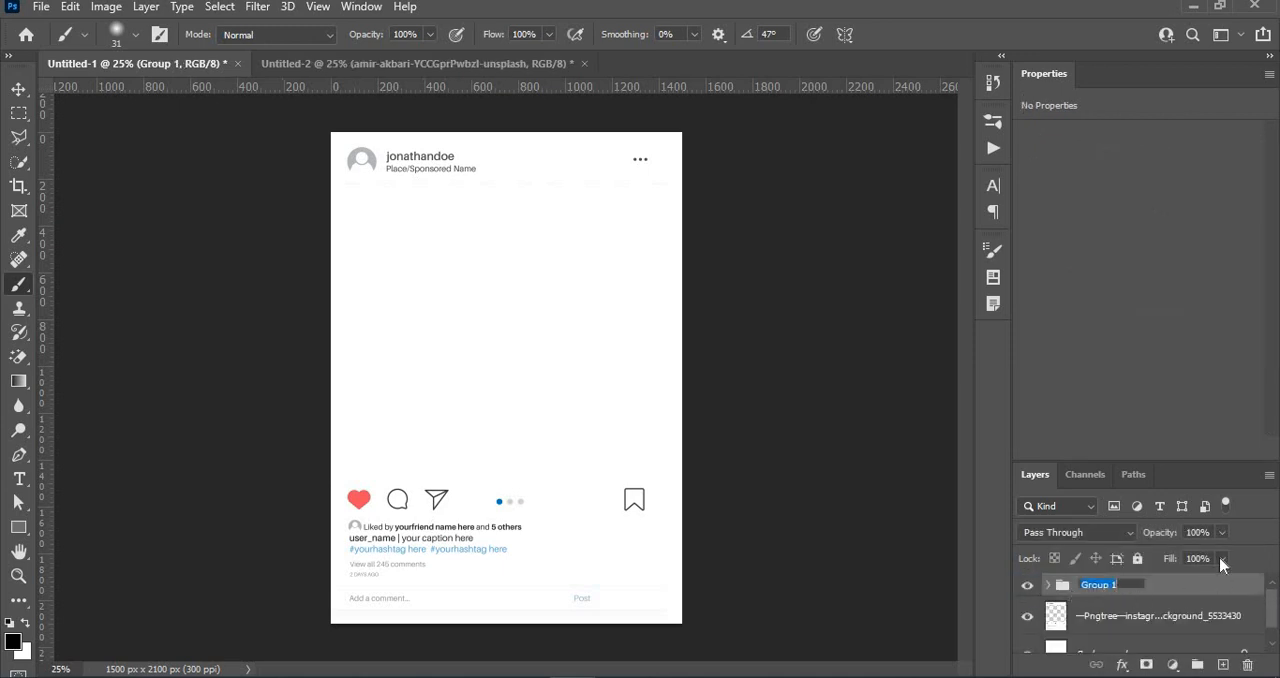
pyautogui.write('1')
pyautogui.press('Return')
pyautogui.moveTo(1177, 585); pyautogui.dragTo(1172, 632)
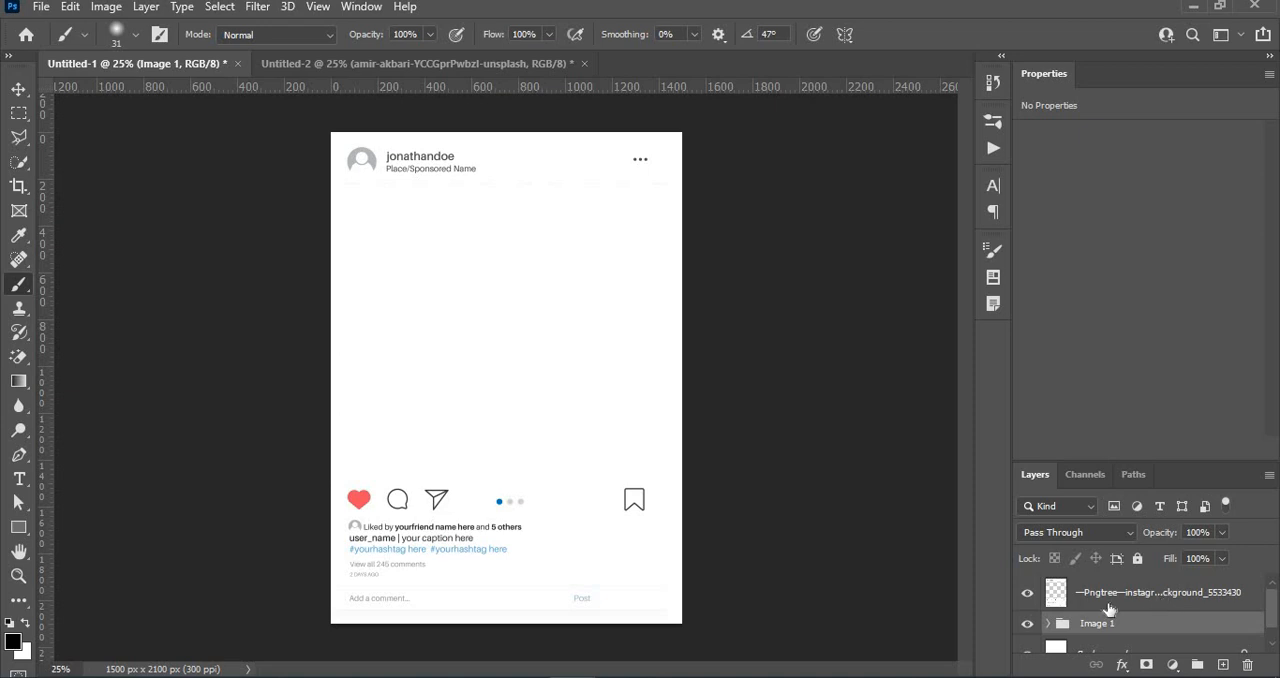
# - Make the Instagram frame layer active and switch to the Polygonal Lasso tool
pyautogui.click(1090, 600)
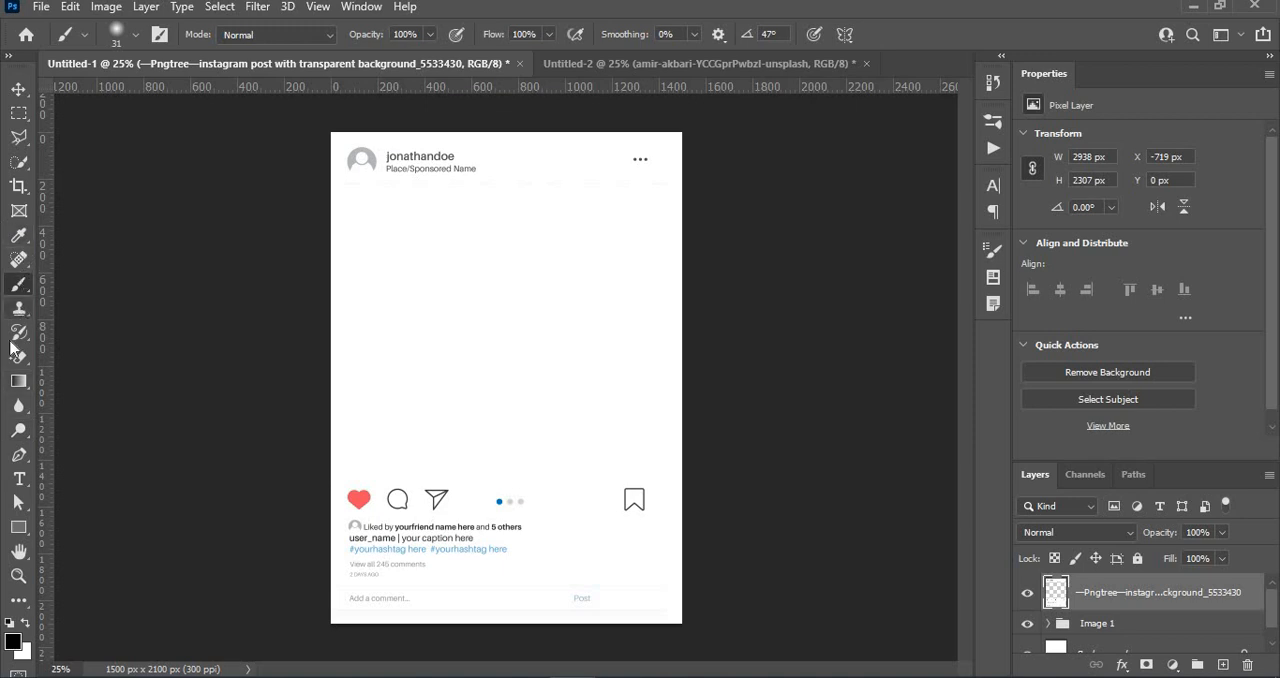
pyautogui.click(16, 139)
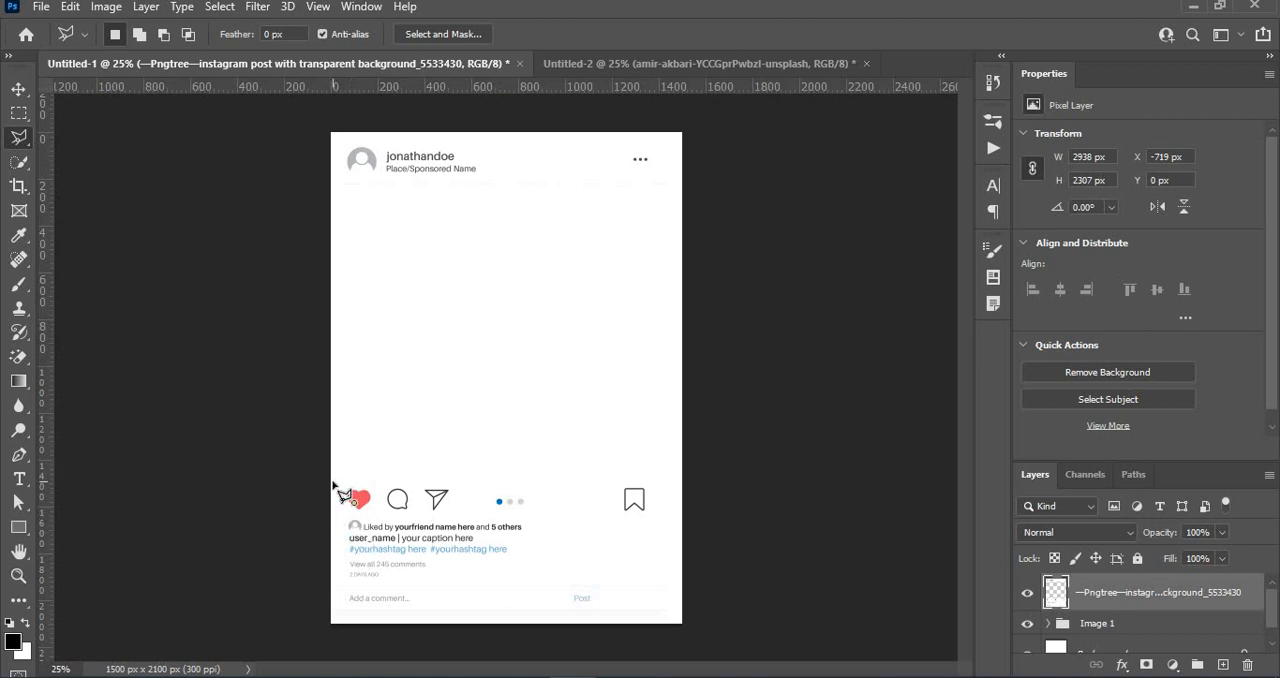
pyautogui.click(333, 483)
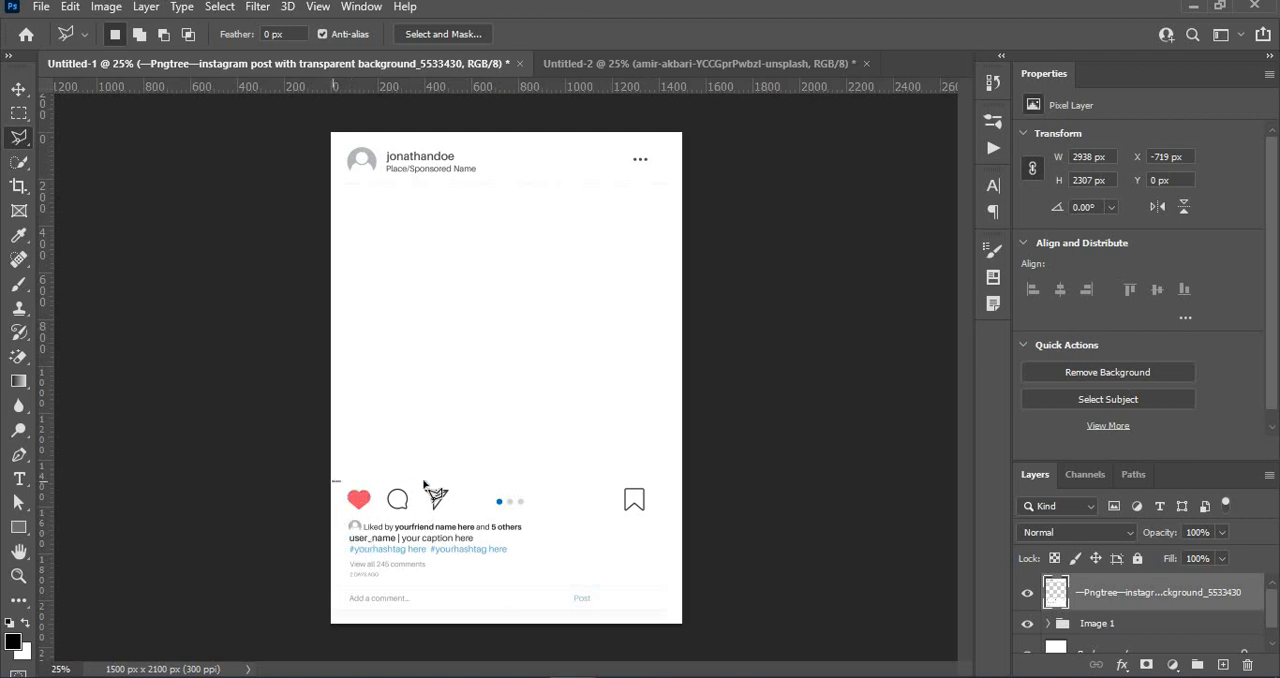
pyautogui.click(684, 482)
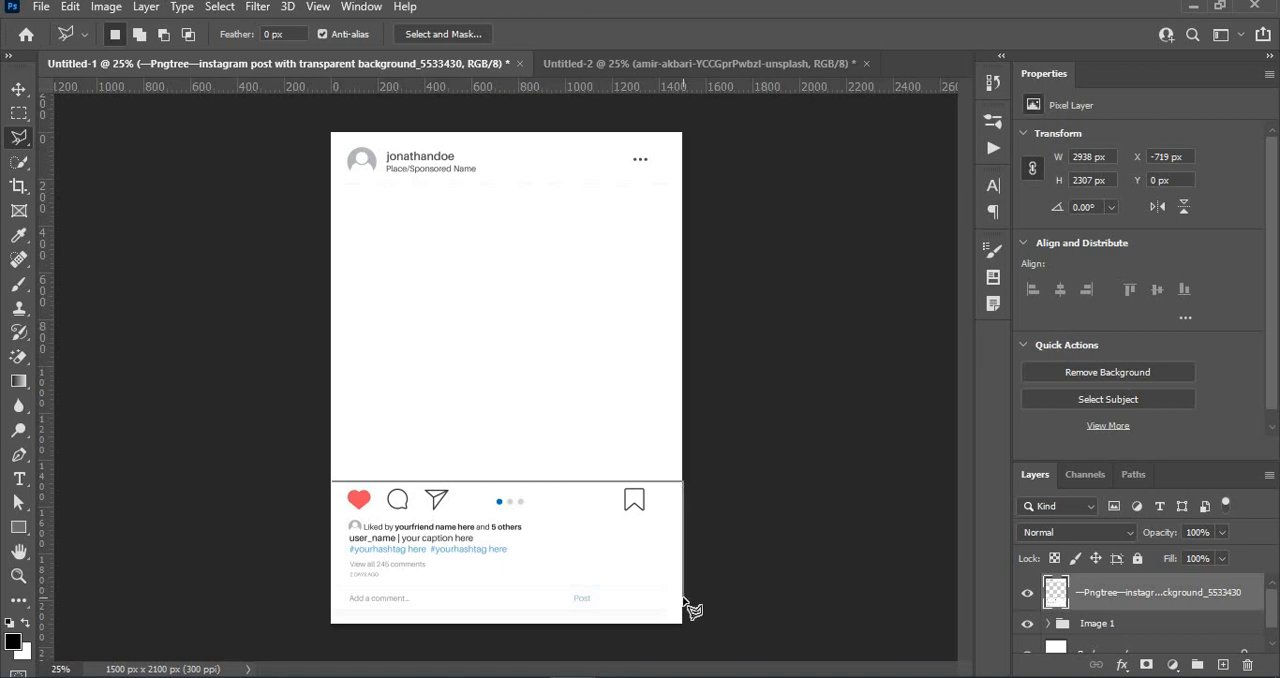
pyautogui.click(683, 597)
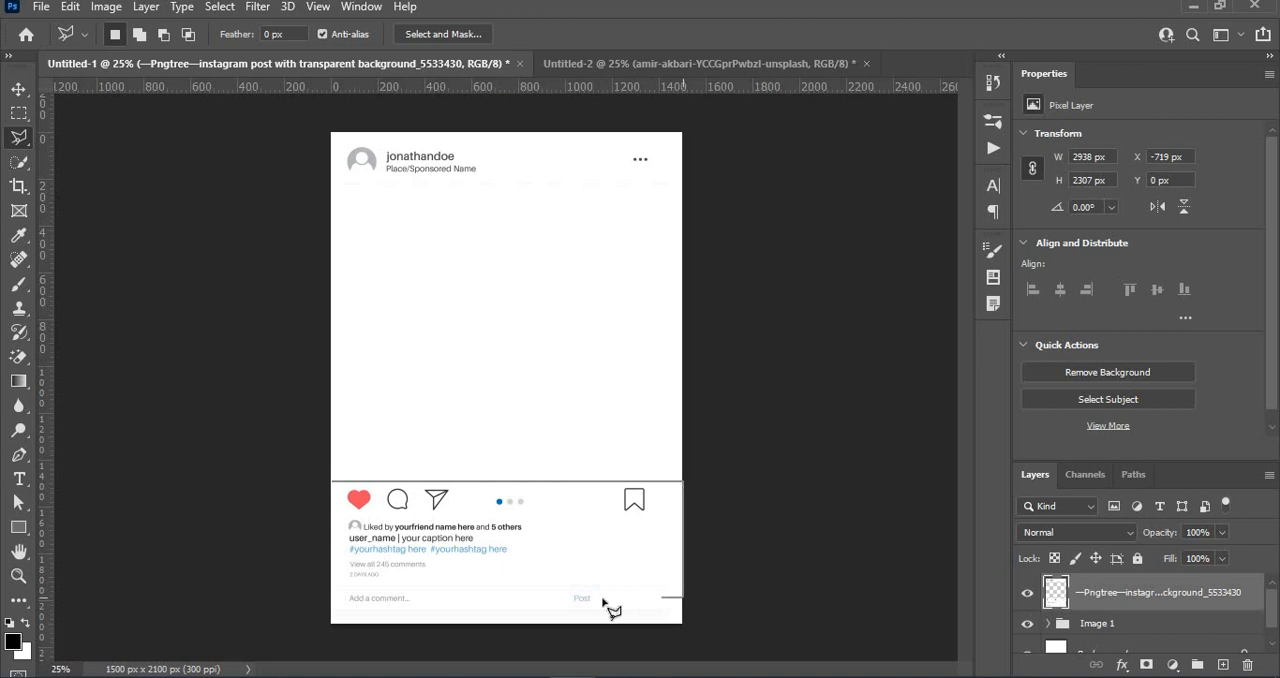
pyautogui.doubleClick(451, 601)
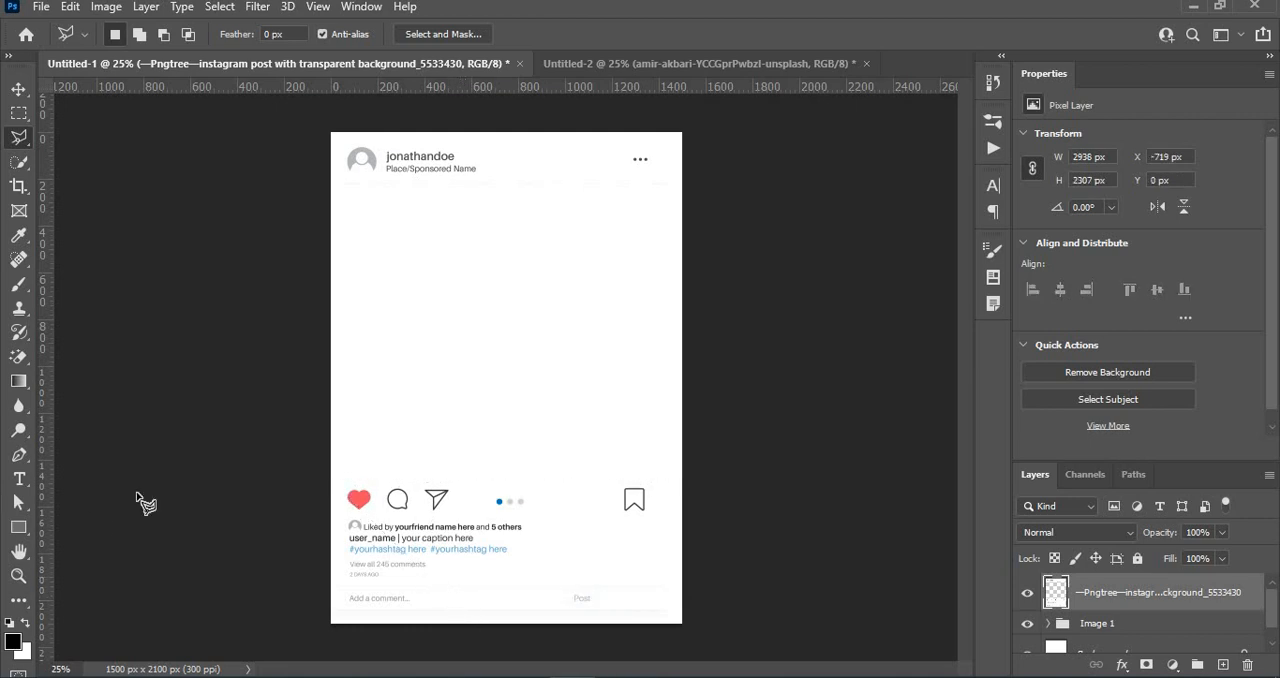
# - Copy the full-width icon and caption area of the Instagram frame onto a new layer with the Polygonal Lasso, and hide the original frame layer
pyautogui.click(331, 475)
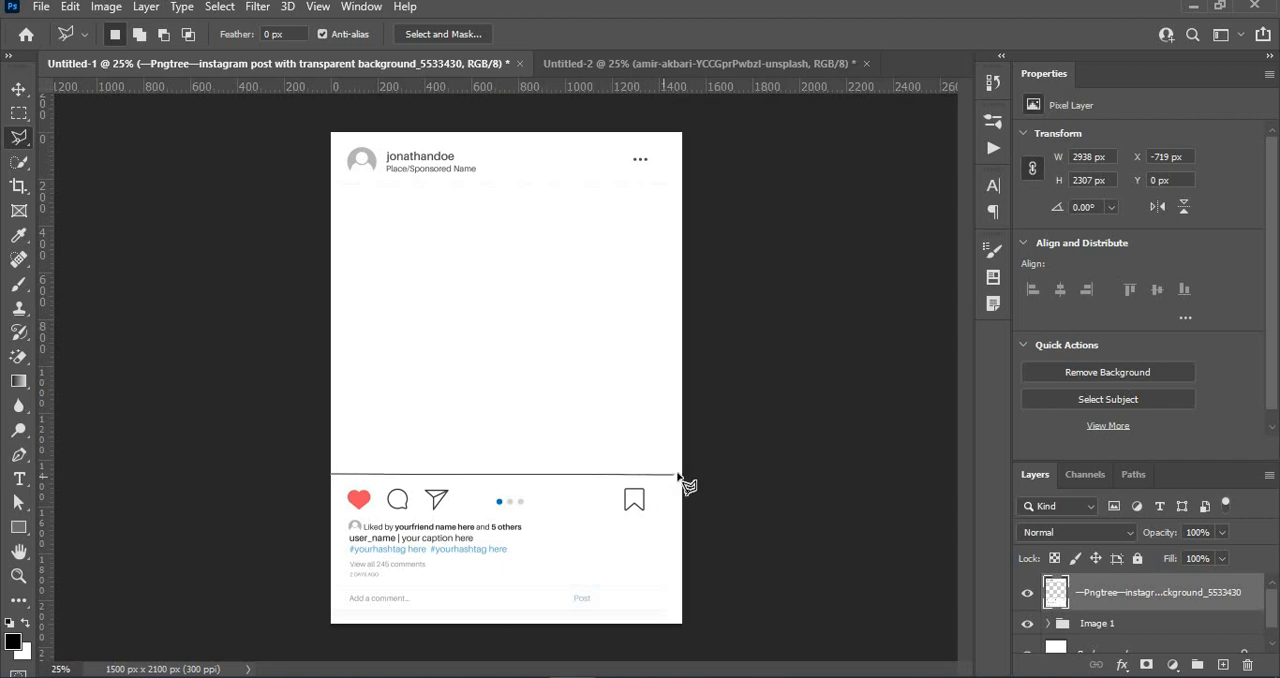
pyautogui.click(682, 475)
pyautogui.click(683, 576)
pyautogui.click(331, 575)
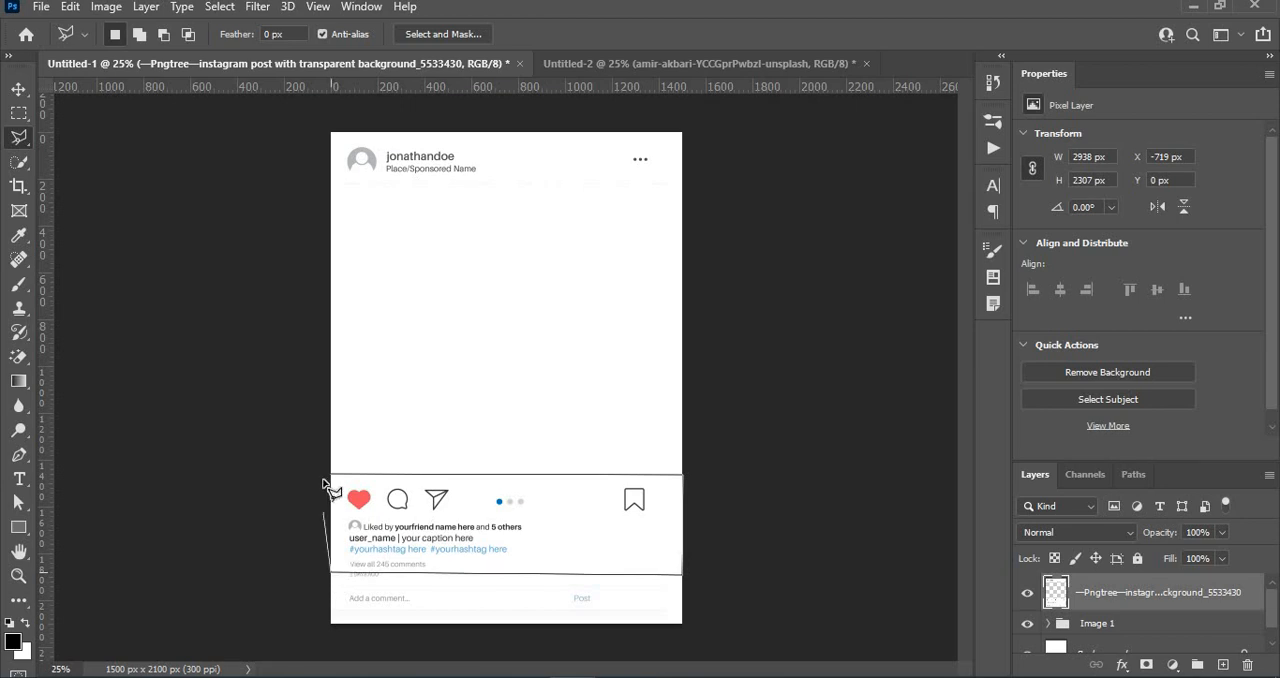
pyautogui.click(333, 476)
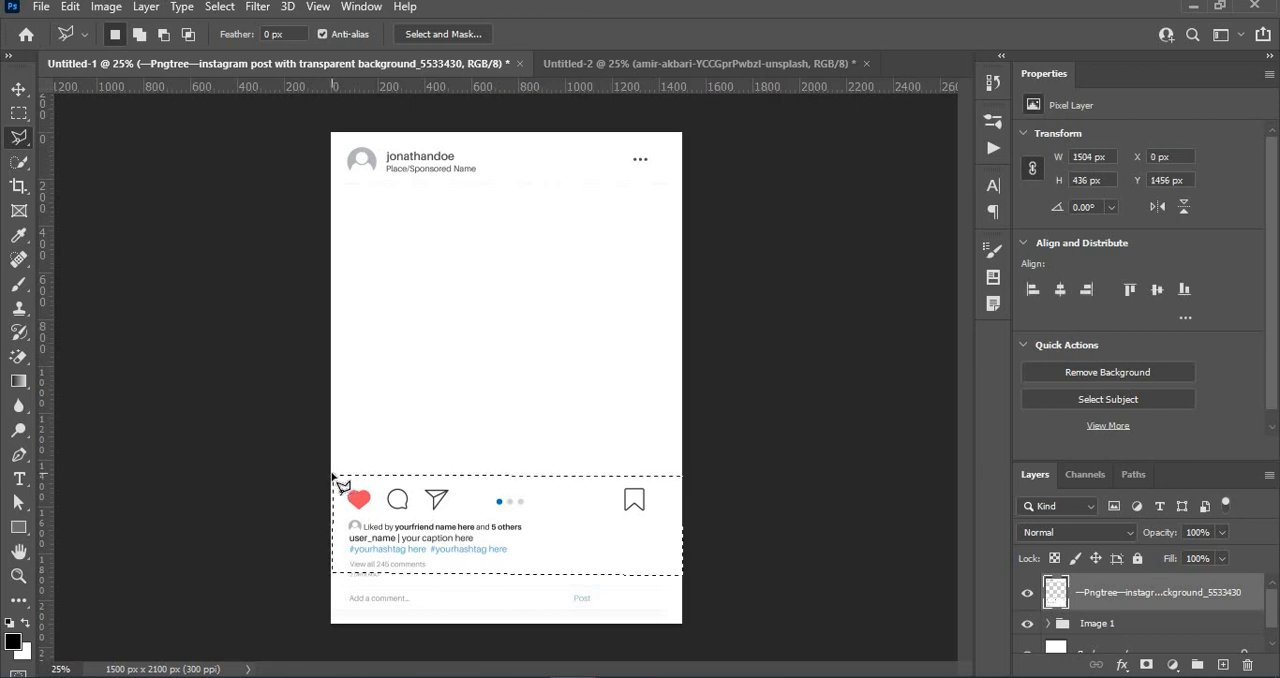
pyautogui.hotkey('ctrl', 'c')
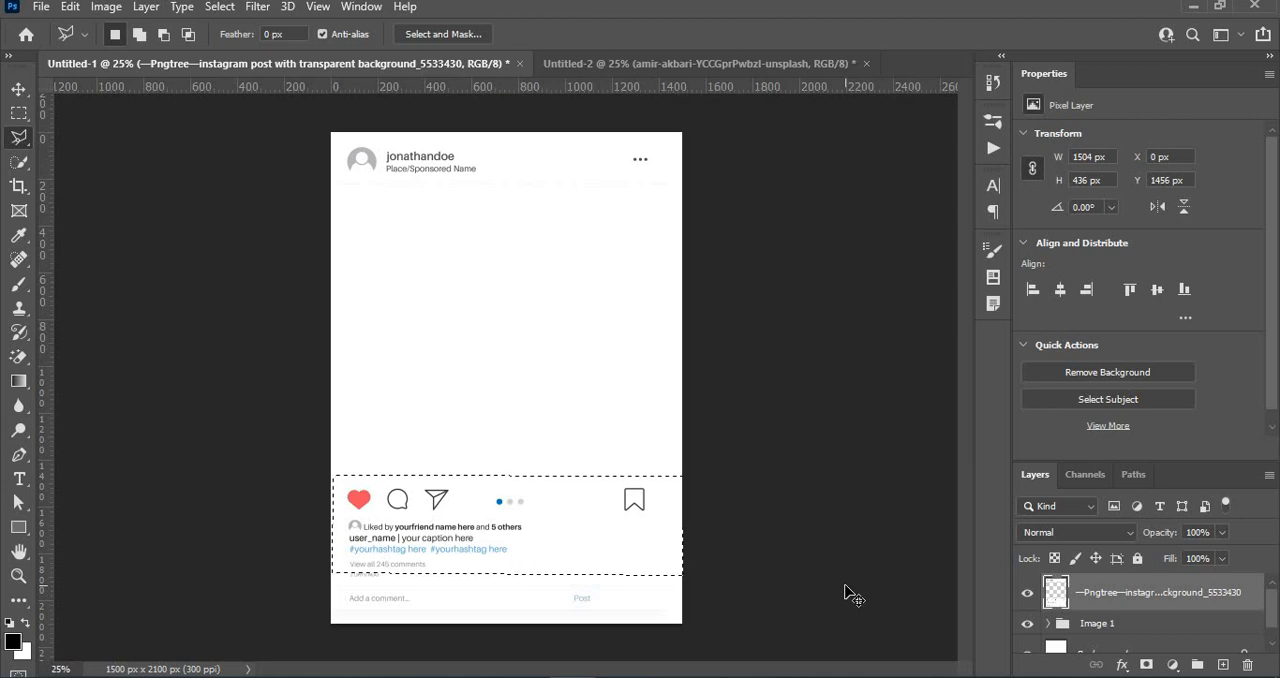
pyautogui.hotkey('ctrl', 'v')
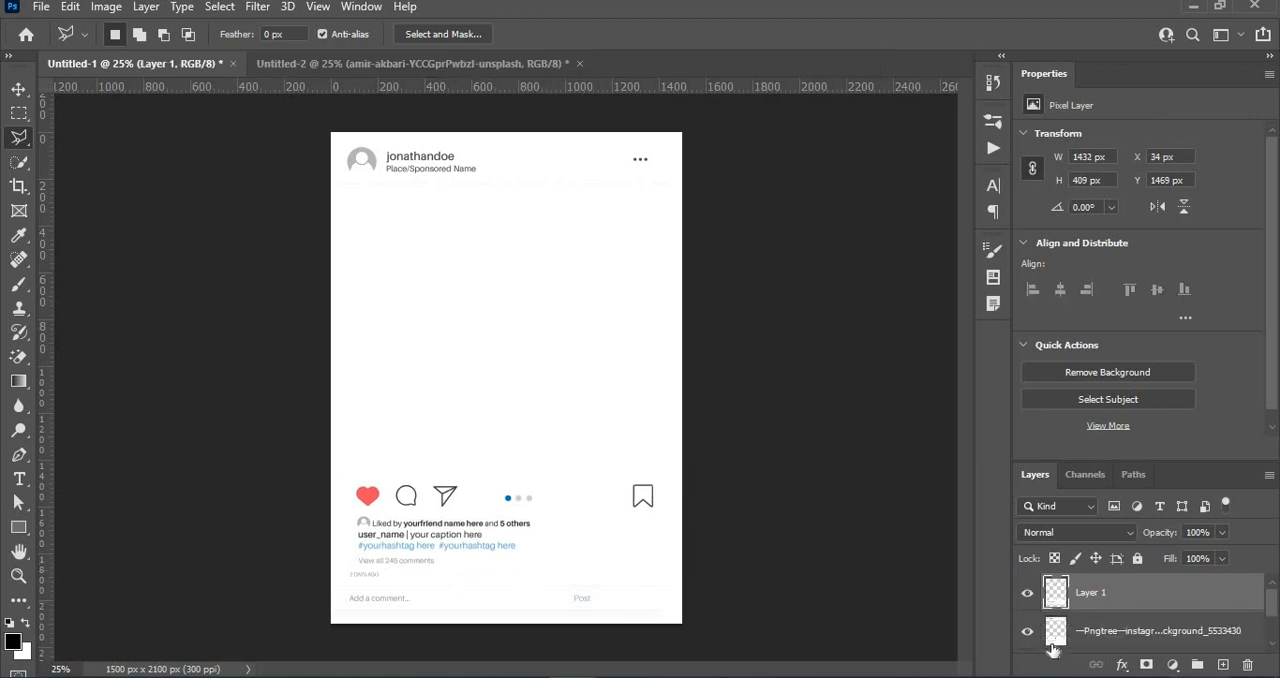
pyautogui.click(1027, 634)
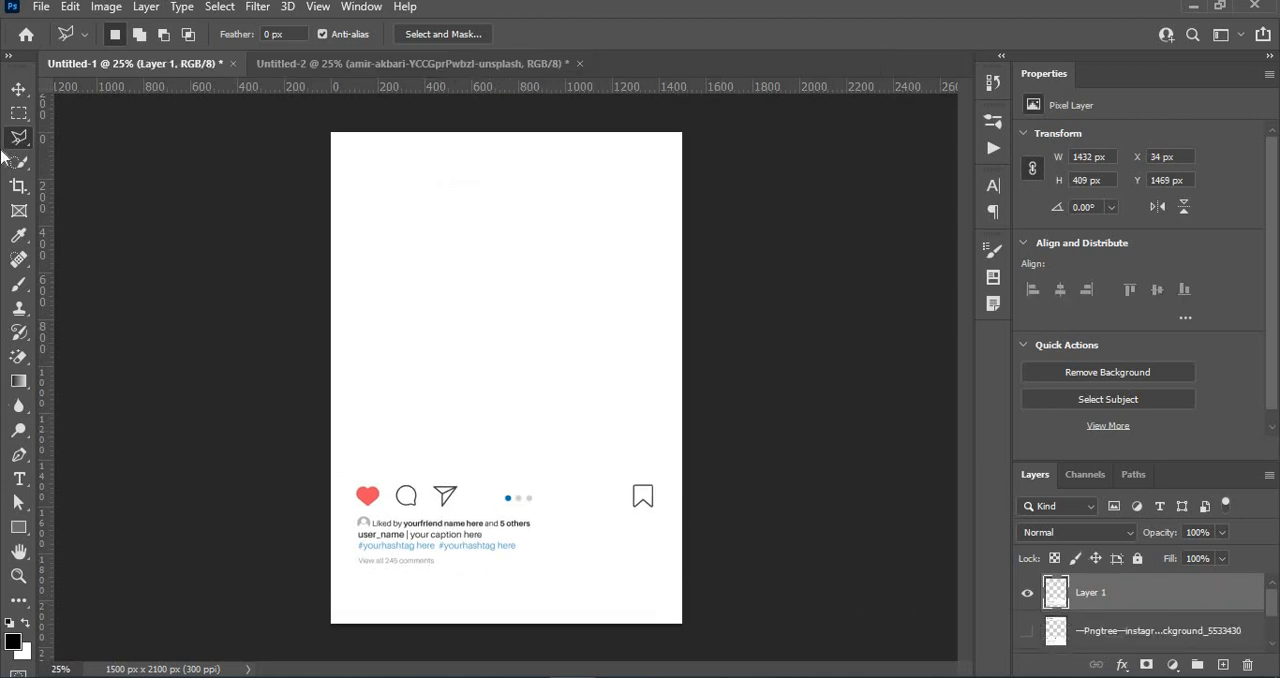
# - Move the copied icon and caption strip up to the middle of the canvas and scale it to 105.39%
pyautogui.click(20, 90)
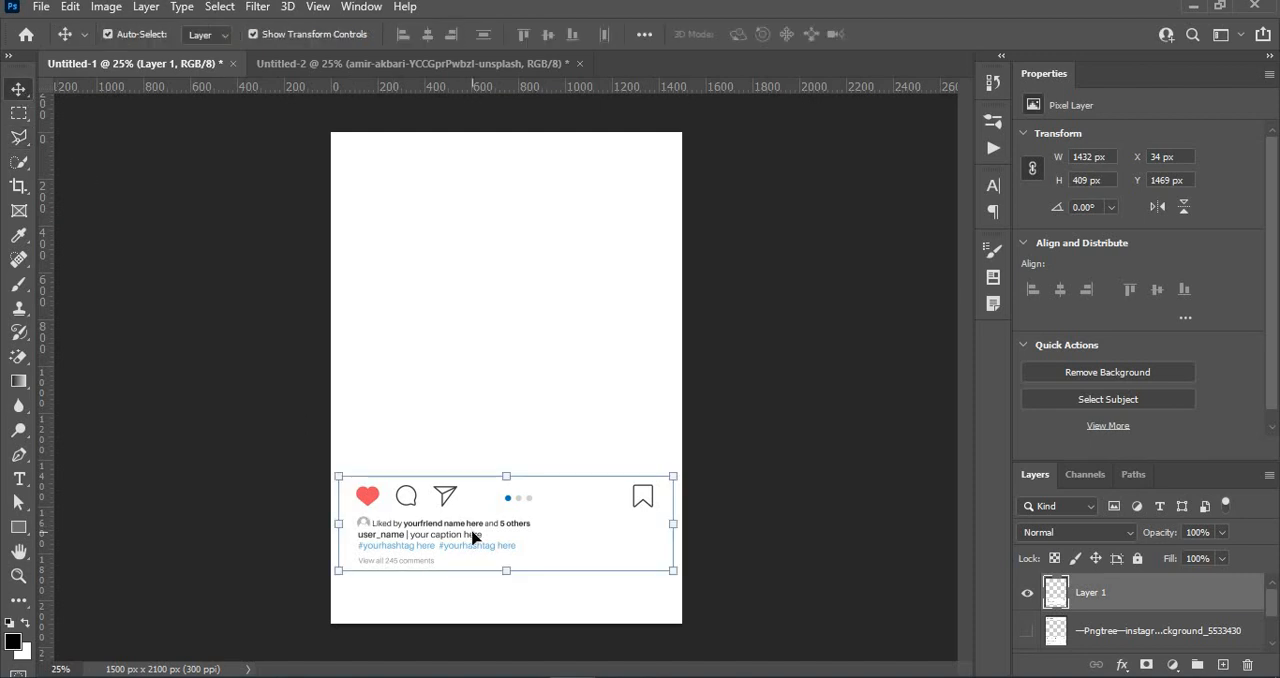
pyautogui.moveTo(476, 538); pyautogui.dragTo(472, 416)
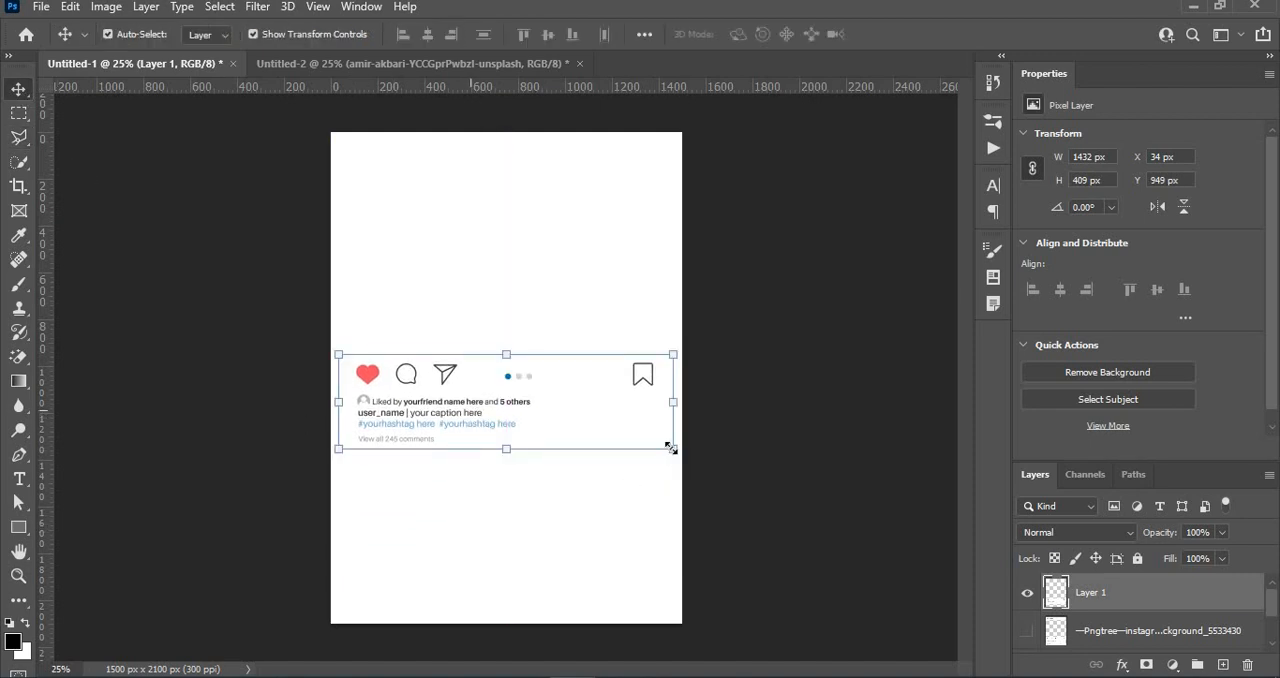
pyautogui.moveTo(670, 447); pyautogui.dragTo(679, 453)
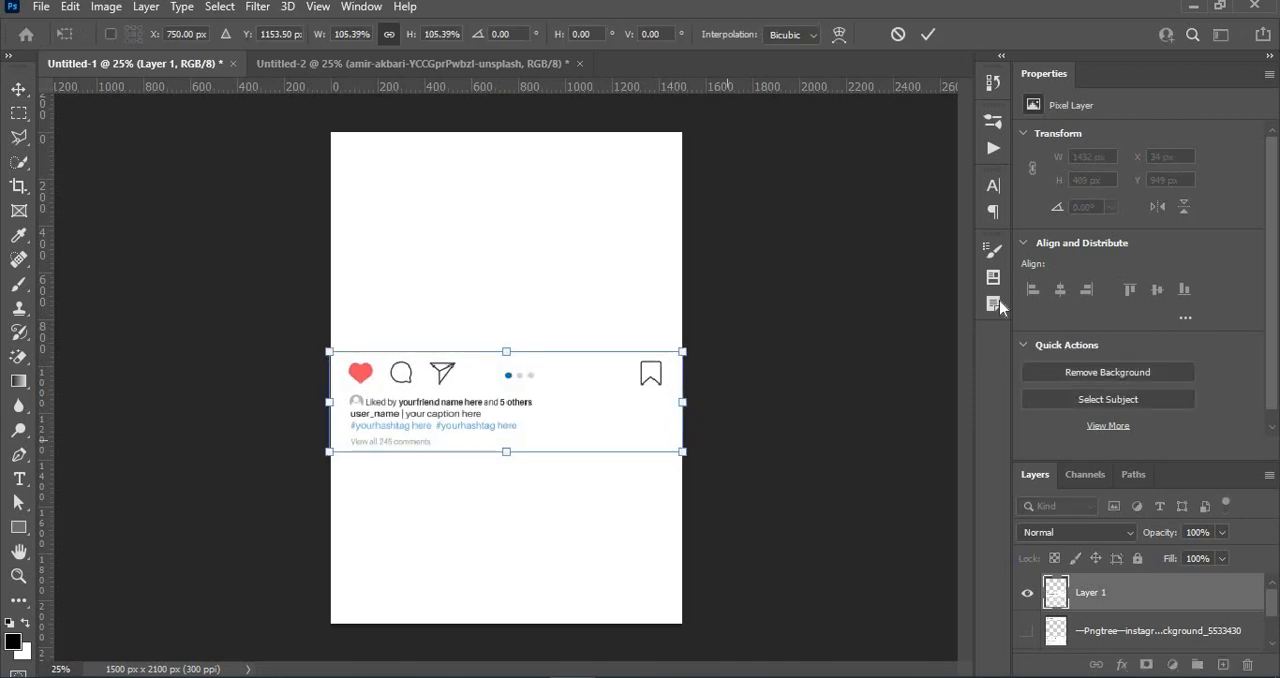
pyautogui.click(928, 34)
pyautogui.click(910, 418)
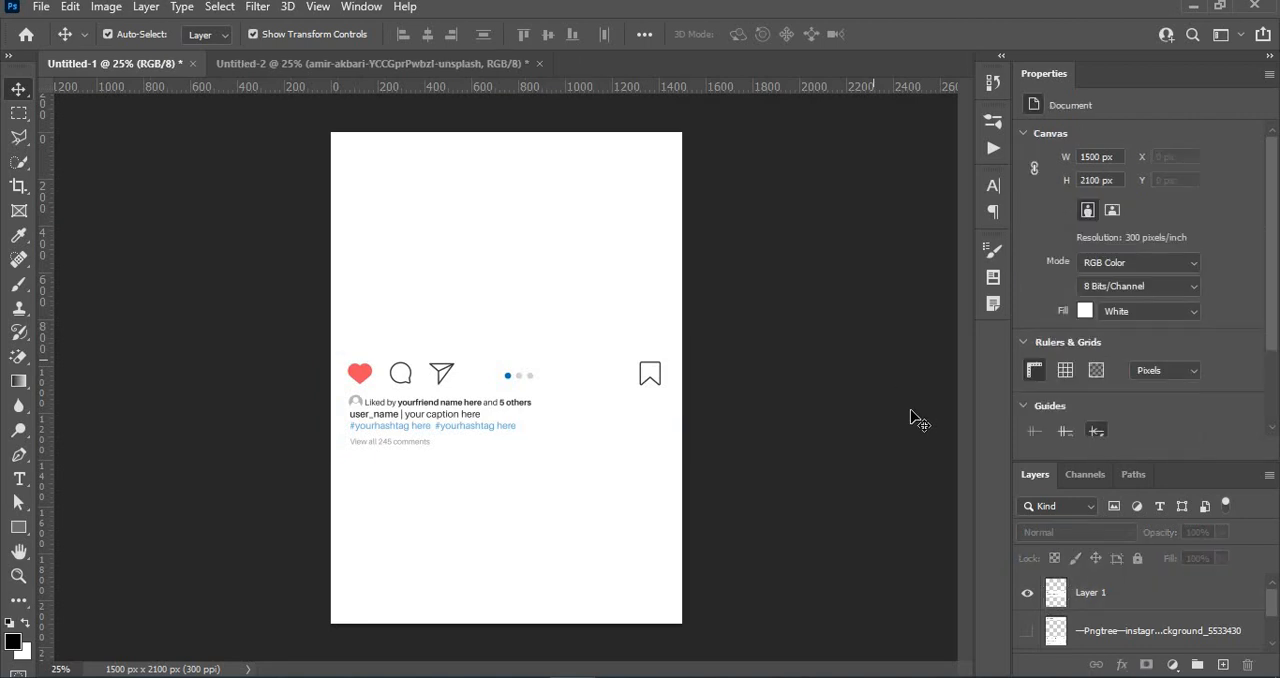
# - Hide the icon and caption strip, and place the man-on-mountain photo from Downloads scaled to 18.92% so it covers the canvas
pyautogui.click(1025, 596)
pyautogui.click(580, 677)
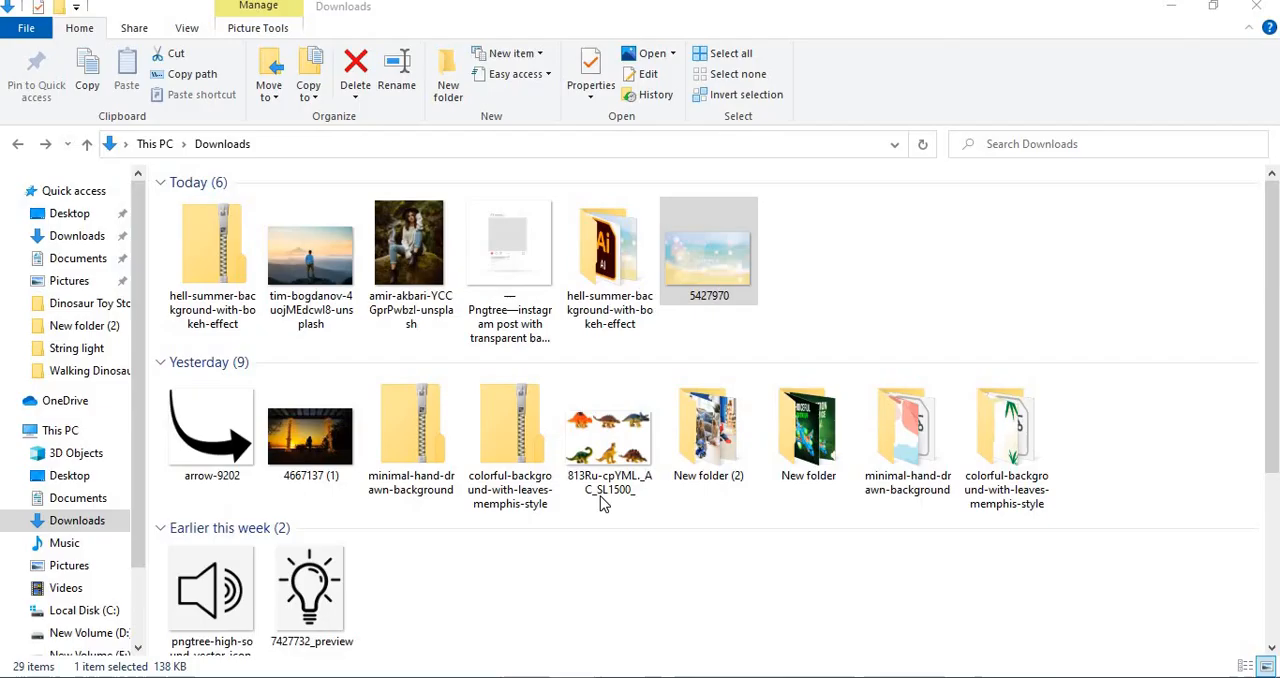
pyautogui.moveTo(318, 270); pyautogui.dragTo(554, 451)
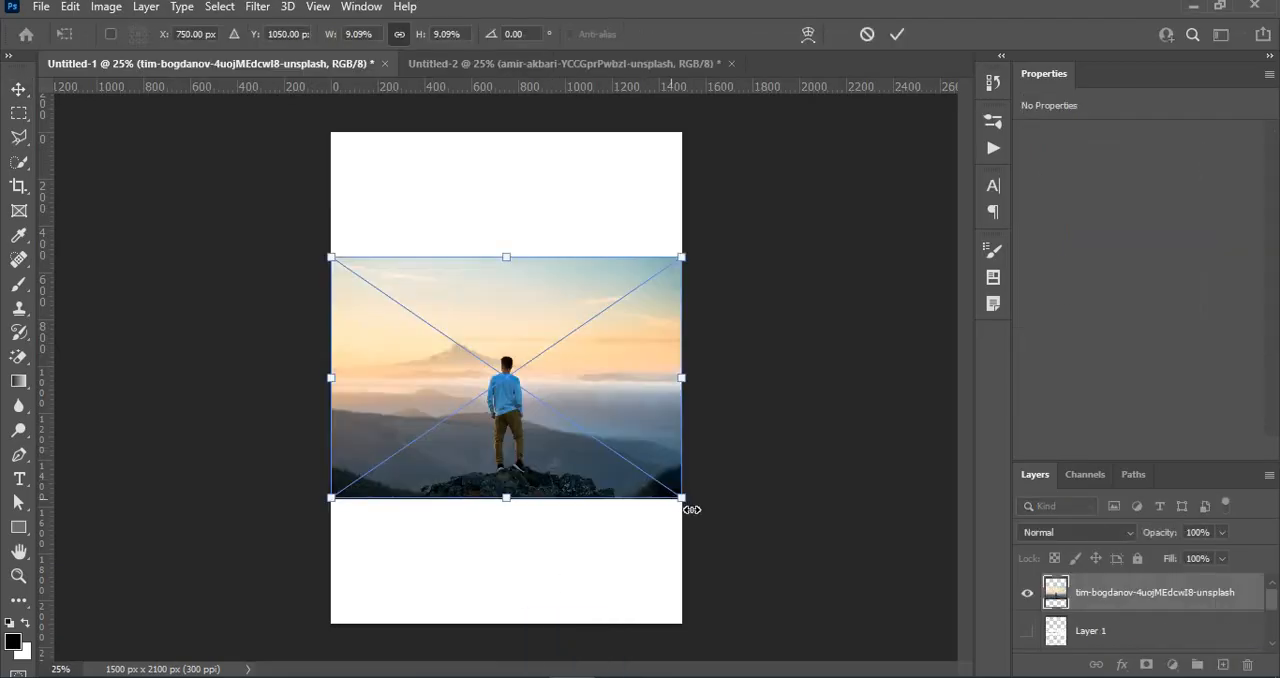
pyautogui.moveTo(686, 505); pyautogui.dragTo(873, 629)
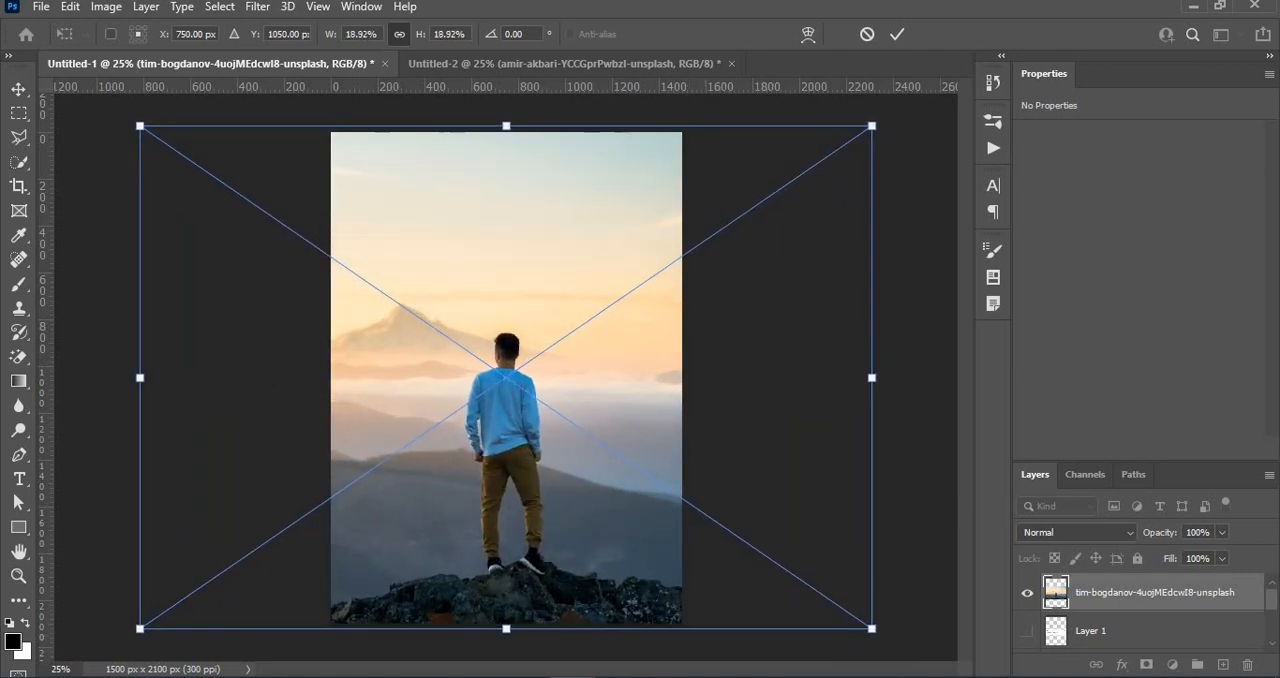
pyautogui.moveTo(537, 543); pyautogui.dragTo(537, 534)
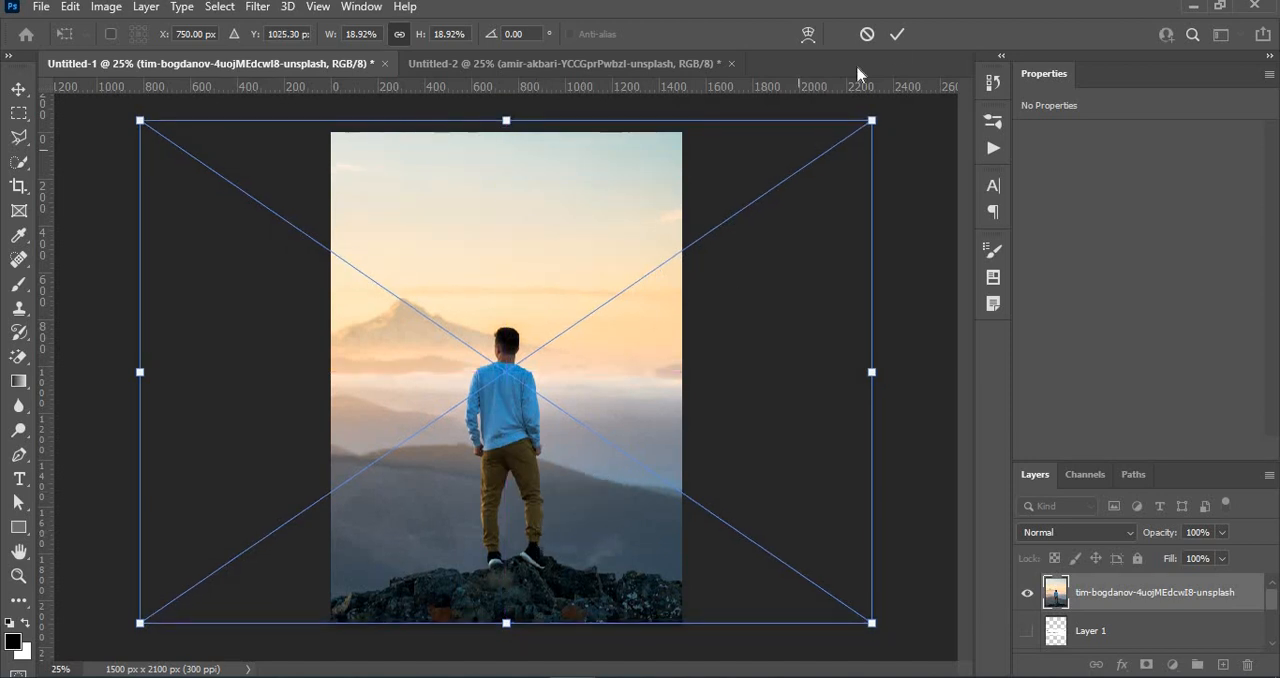
pyautogui.click(893, 44)
# - Bring the icon and caption strip layer above the mountain photo, show it and move it down to Y 1106 px
pyautogui.moveTo(1126, 632); pyautogui.dragTo(1117, 582)
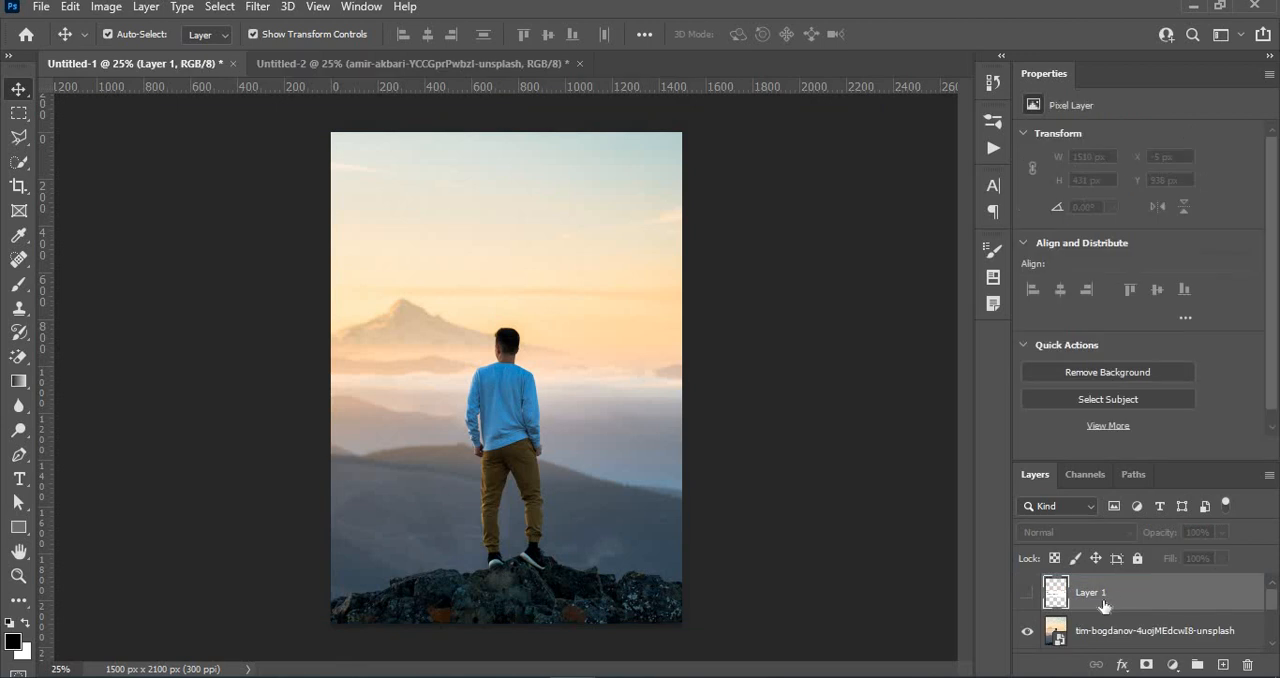
pyautogui.click(1028, 594)
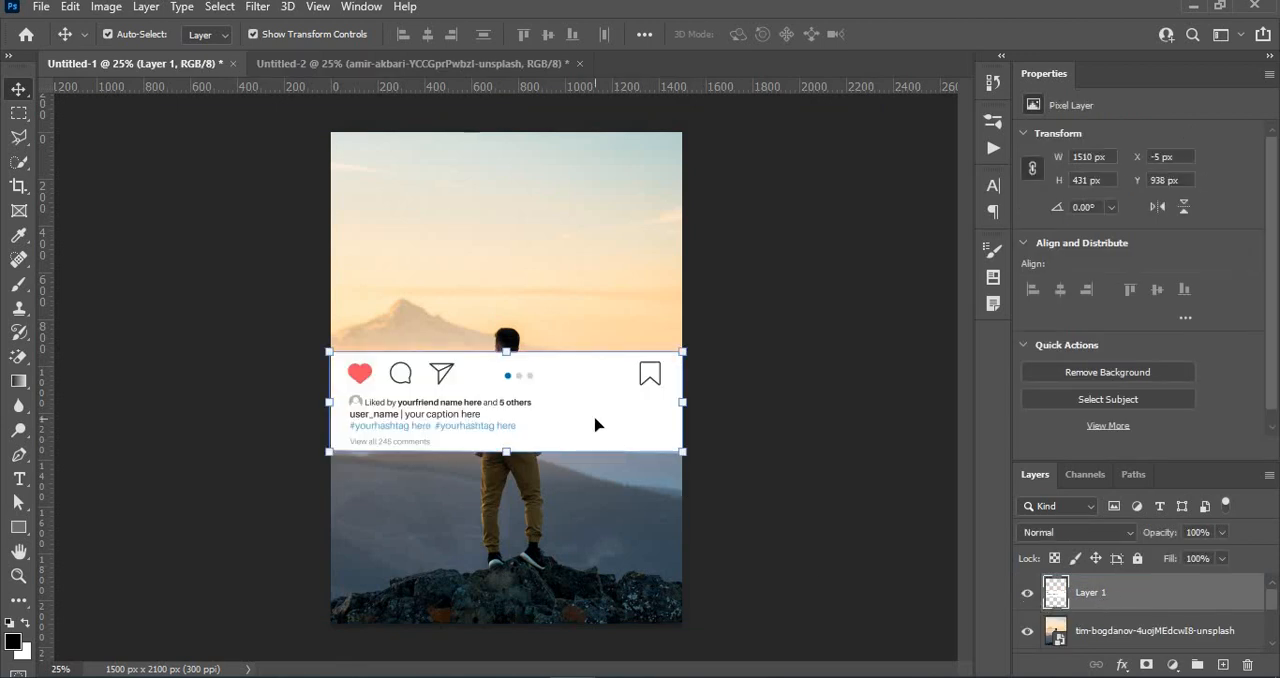
pyautogui.moveTo(595, 425); pyautogui.dragTo(594, 461)
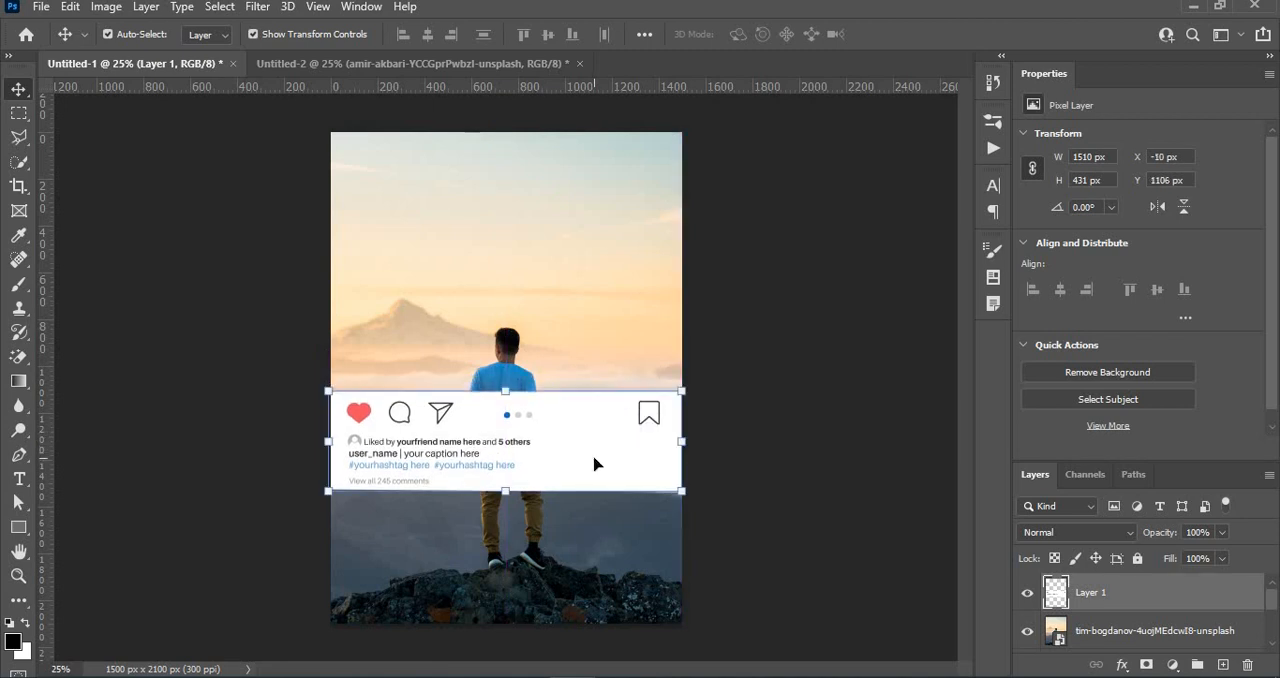
pyautogui.click(735, 476)
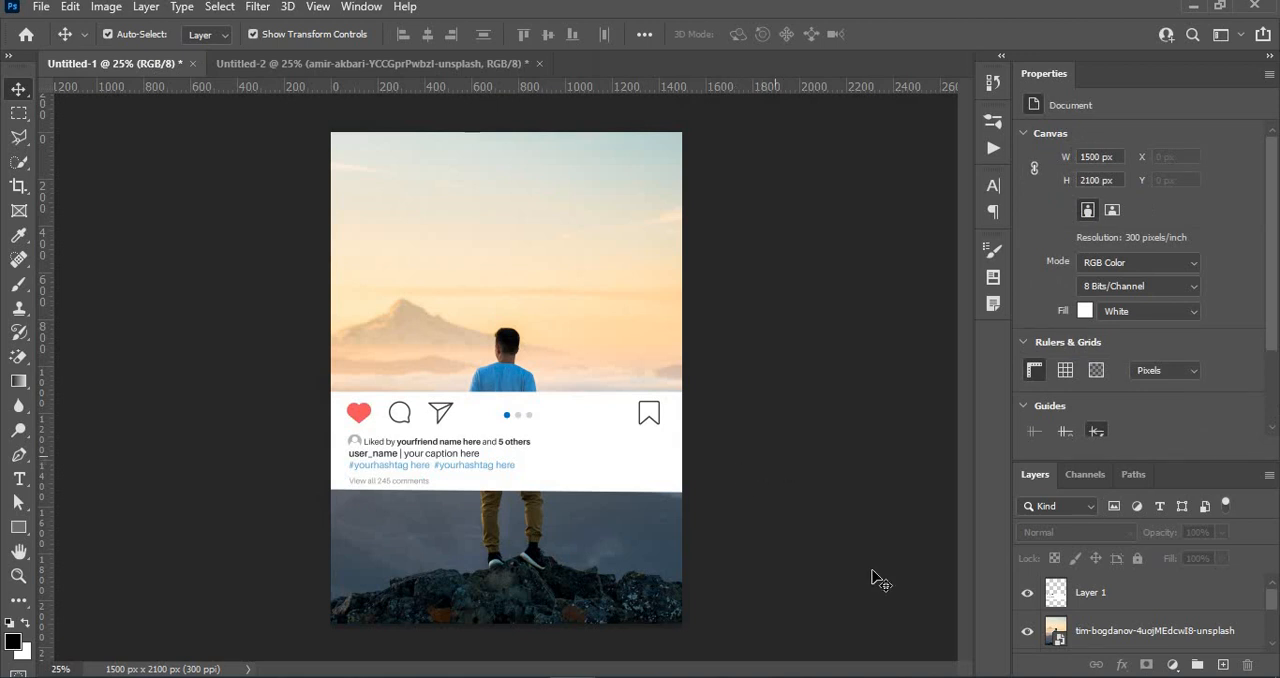
# - Hide the icon and caption strip layer and duplicate the mountain photo layer, placing the copy beneath the original
pyautogui.click(1027, 594)
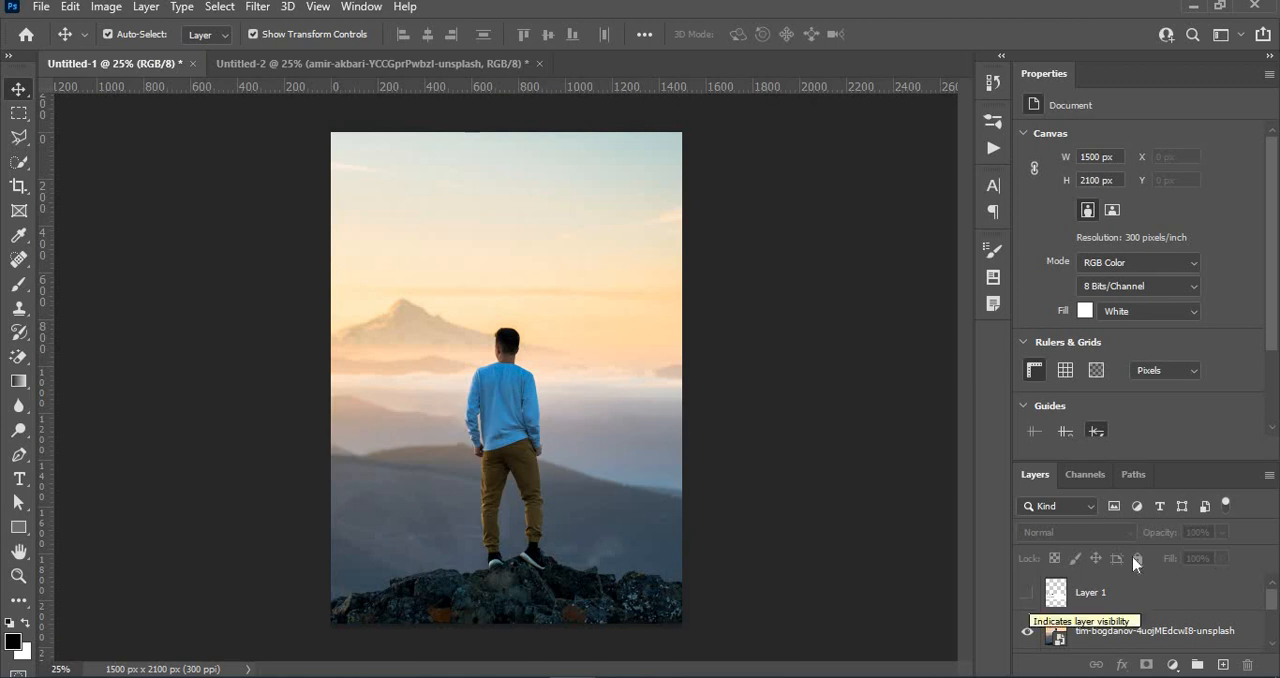
pyautogui.hotkey('ctrl', '+')
pyautogui.hotkey('ctrl', '+')
pyautogui.hotkey('ctrl', '+')
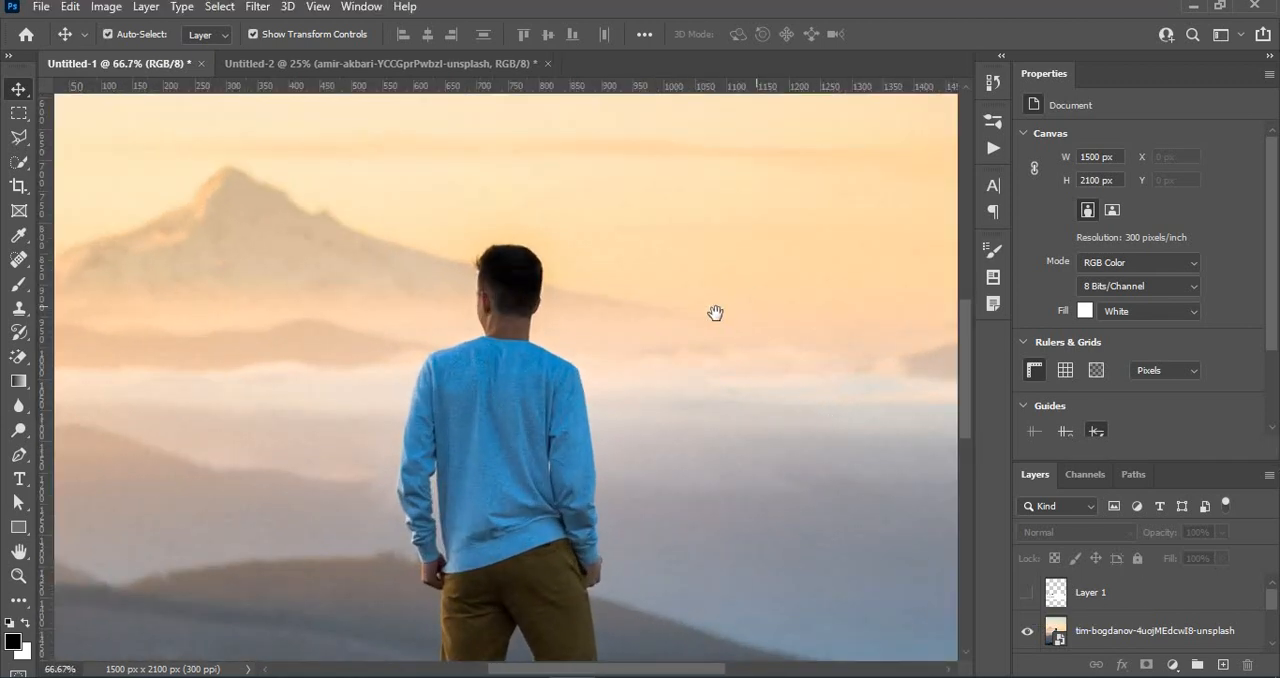
pyautogui.scroll(-3, 686, 266)
pyautogui.moveTo(703, 227); pyautogui.dragTo(705, 251)
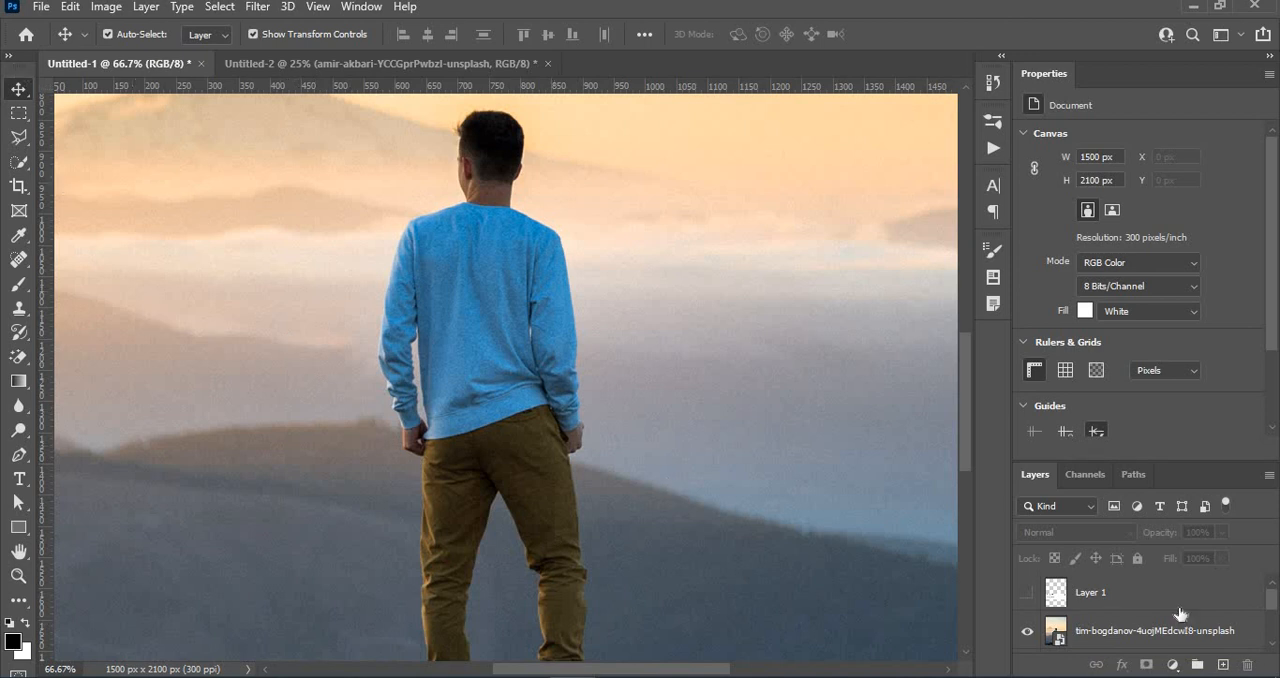
pyautogui.moveTo(1199, 640); pyautogui.dragTo(1223, 664)
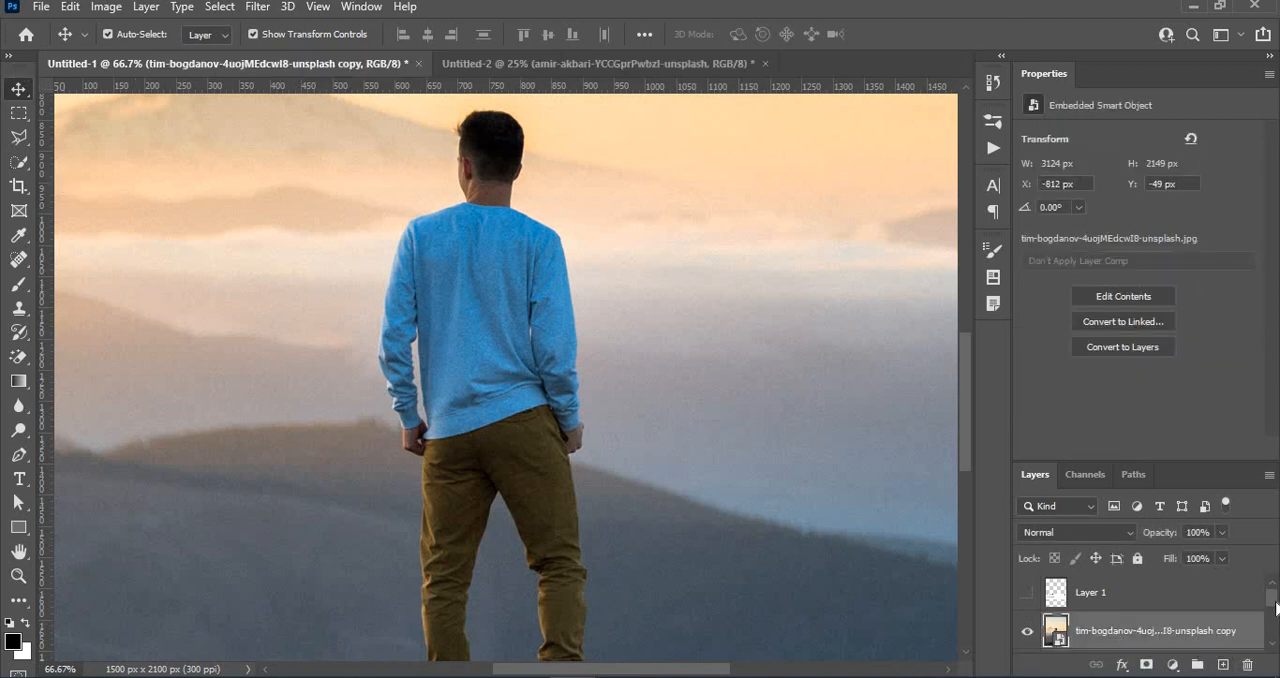
pyautogui.scroll(-1, 1200, 607)
pyautogui.moveTo(1186, 606); pyautogui.dragTo(1190, 652)
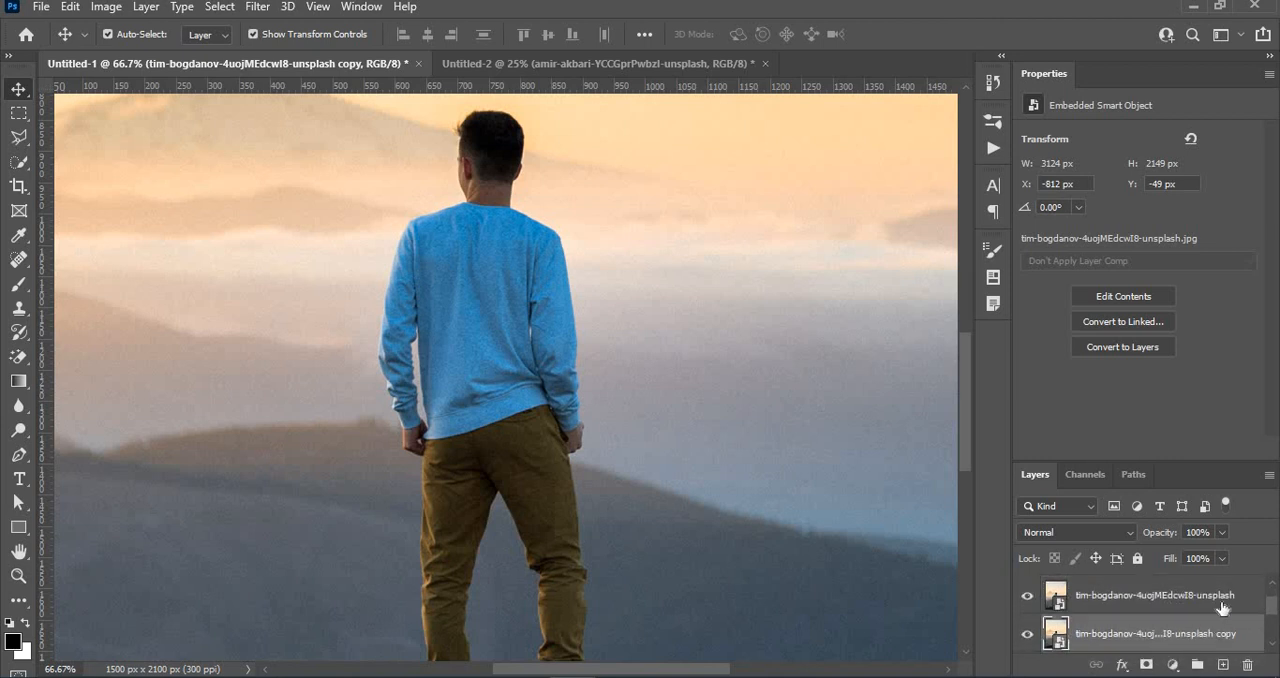
# - Select the whole man, from head to shoes, on the original photo layer with the Quick Selection tool
pyautogui.click(1210, 598)
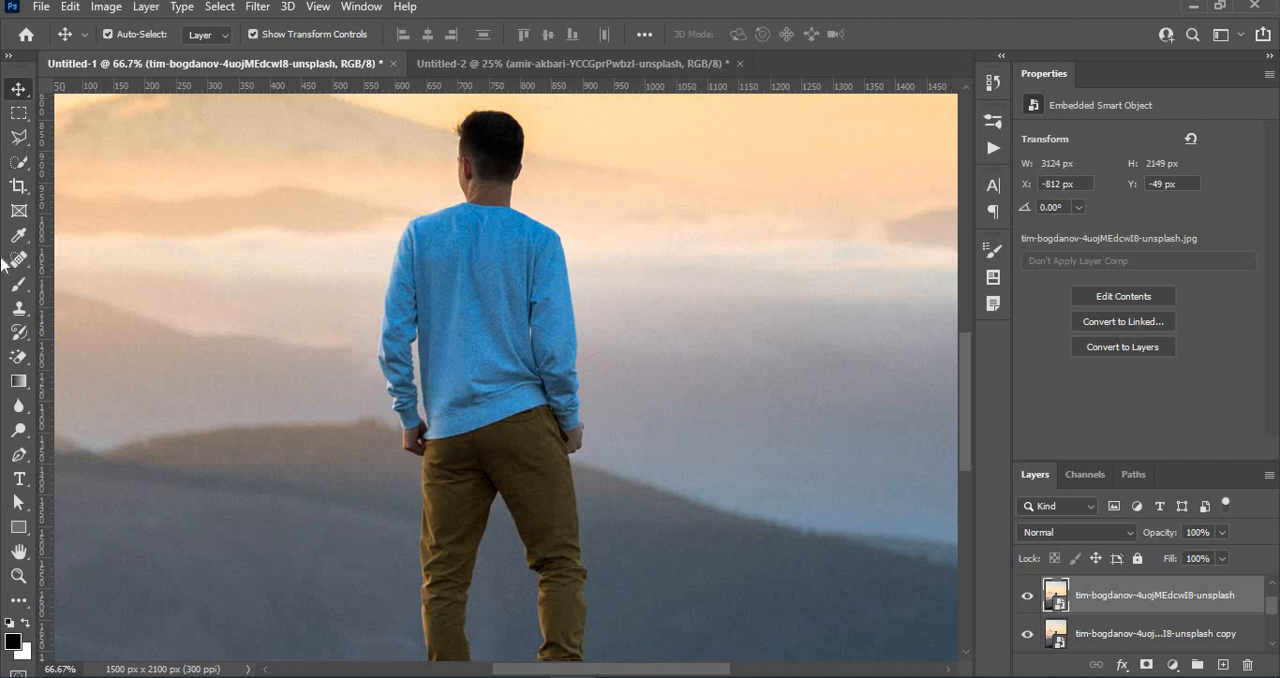
pyautogui.click(18, 162)
pyautogui.moveTo(483, 135)
pyautogui.mouseDown()
pyautogui.moveTo(499, 133)
pyautogui.moveTo(490, 330)
pyautogui.moveTo(507, 357)
pyautogui.mouseUp()
pyautogui.moveTo(540, 459)
pyautogui.mouseDown()
pyautogui.moveTo(552, 506)
pyautogui.moveTo(535, 495)
pyautogui.mouseUp()
pyautogui.scroll(-3, 523, 460)
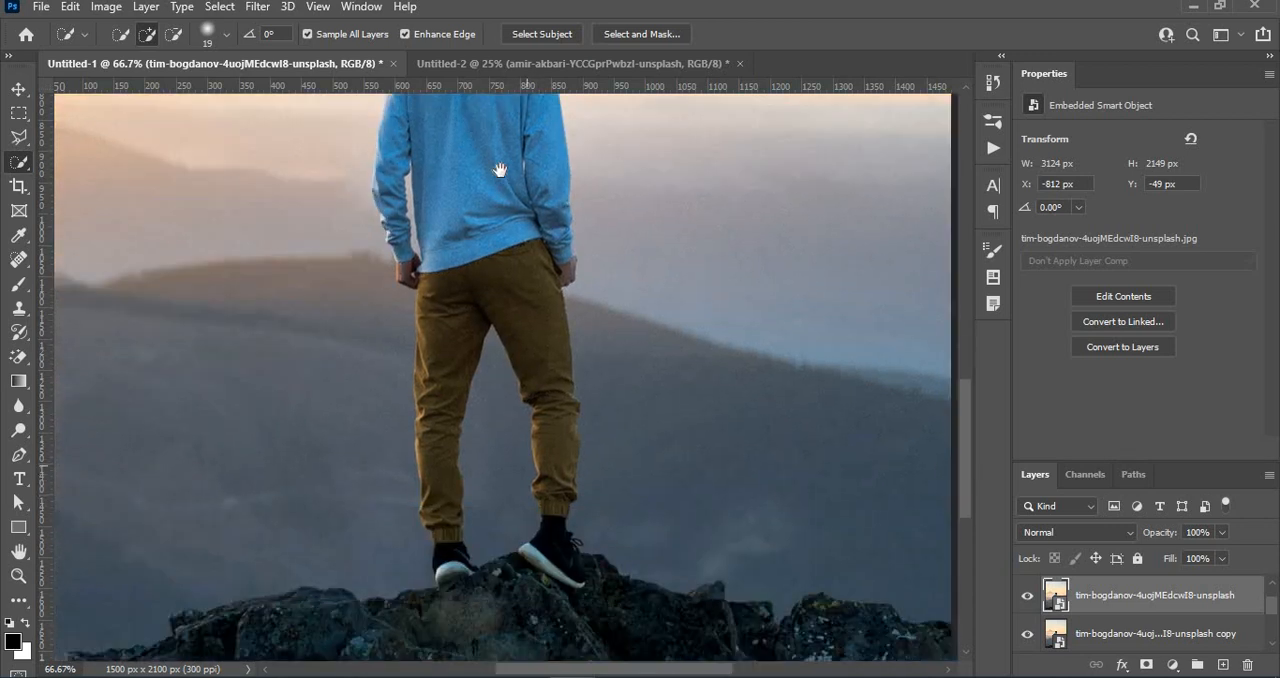
pyautogui.moveTo(538, 345)
pyautogui.mouseDown()
pyautogui.moveTo(534, 416)
pyautogui.moveTo(556, 446)
pyautogui.moveTo(514, 429)
pyautogui.moveTo(430, 440)
pyautogui.mouseUp()
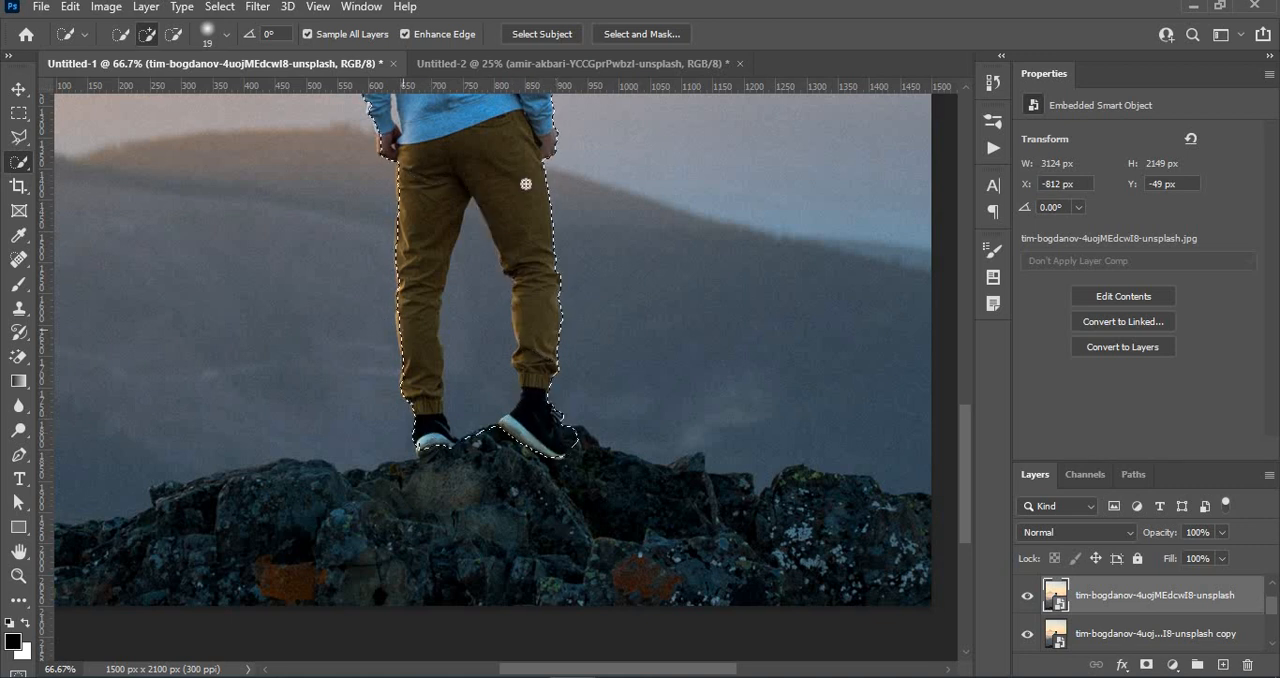
# - Subtract the background gap between the man's legs from the selection with an 11 px brush and check the outline
pyautogui.click(182, 38)
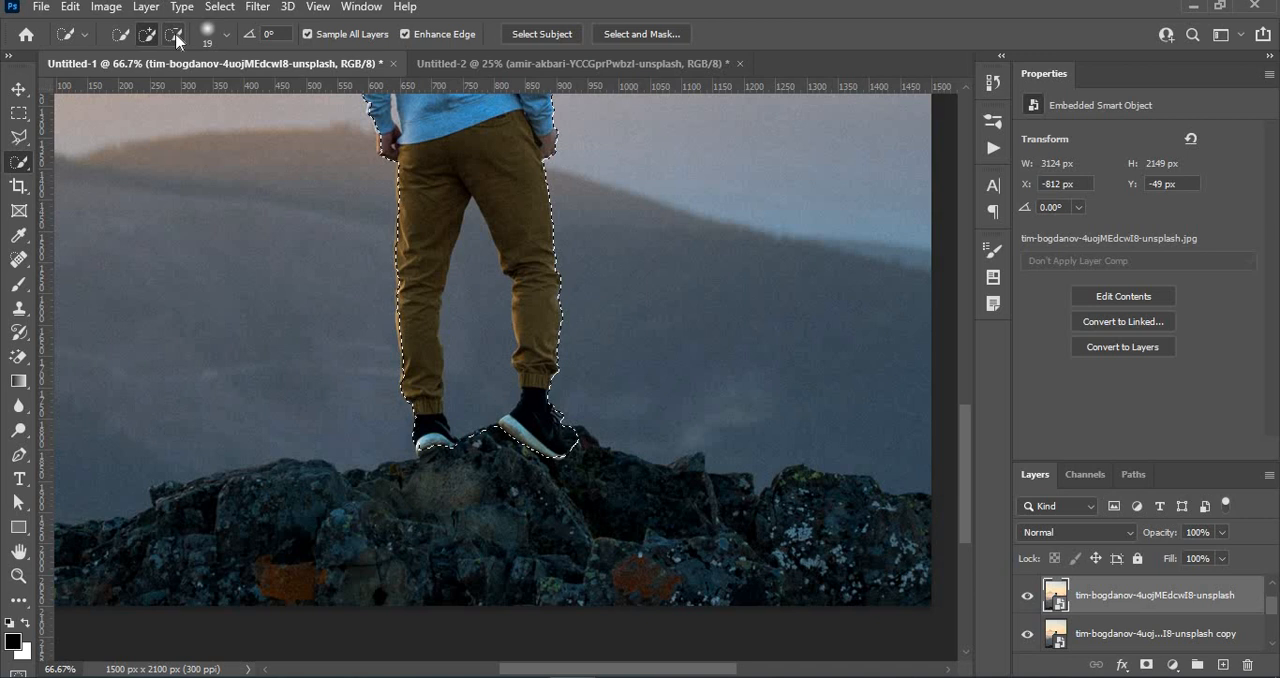
pyautogui.click(227, 36)
pyautogui.moveTo(134, 90); pyautogui.dragTo(131, 91)
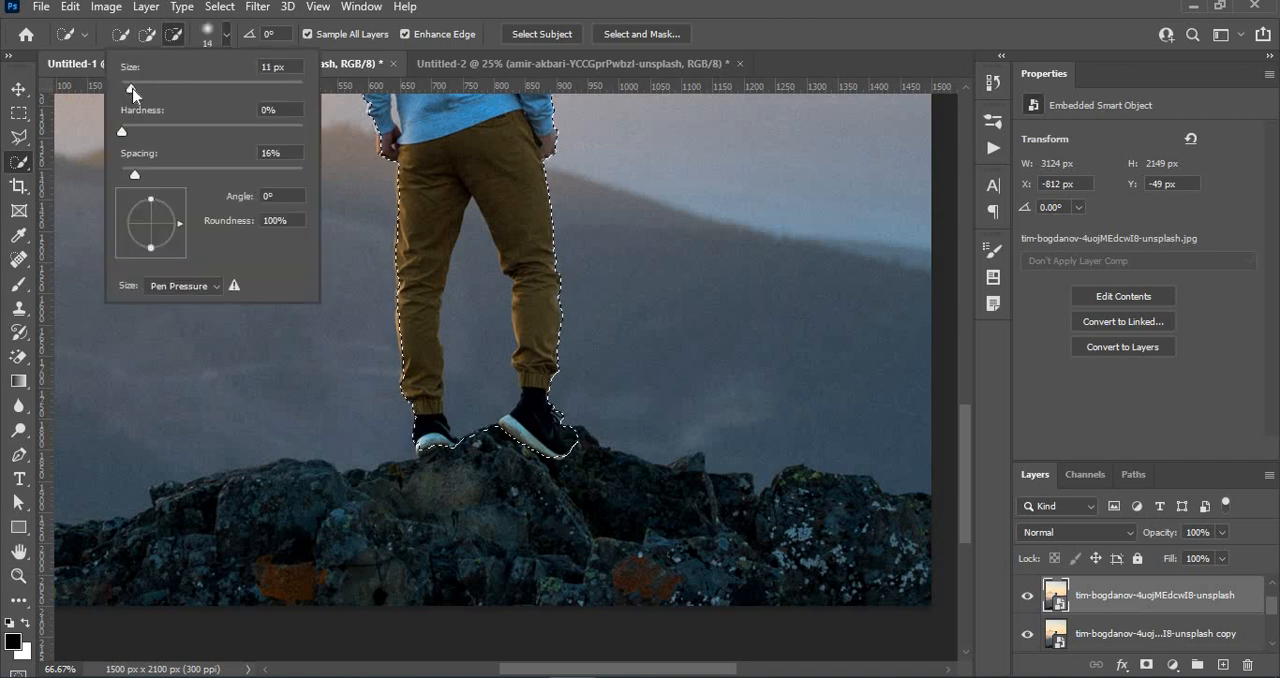
pyautogui.moveTo(472, 417); pyautogui.dragTo(467, 326)
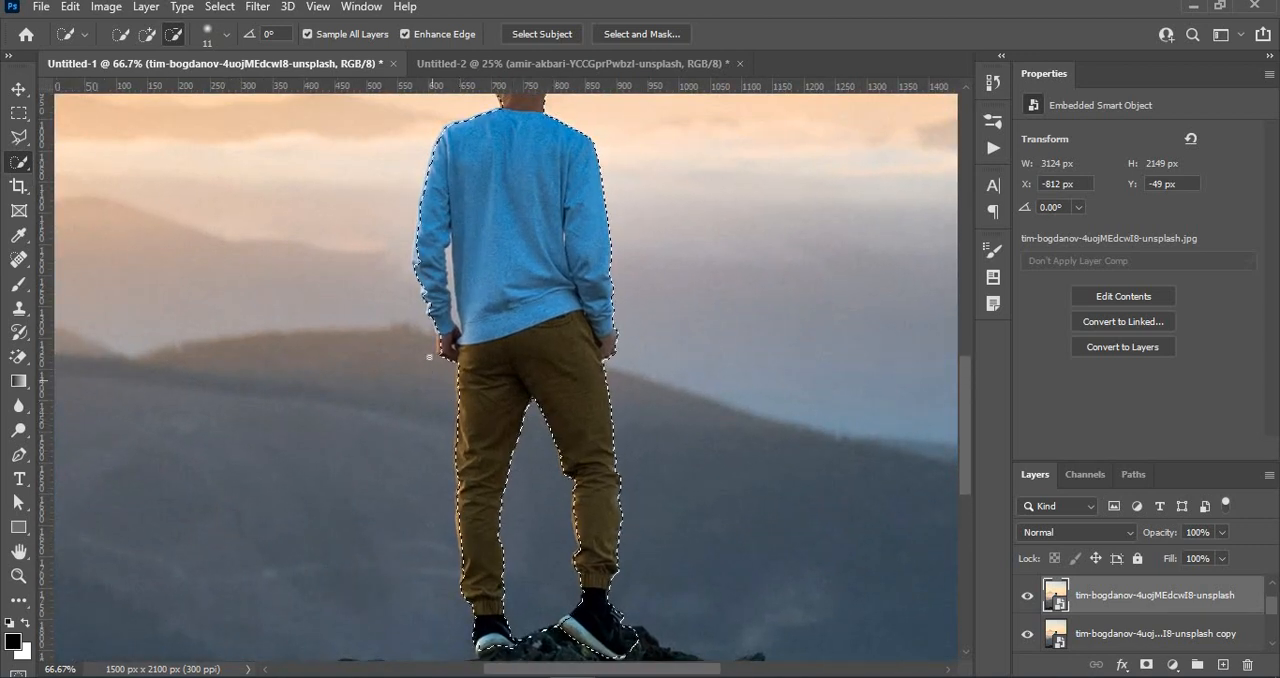
pyautogui.click(147, 34)
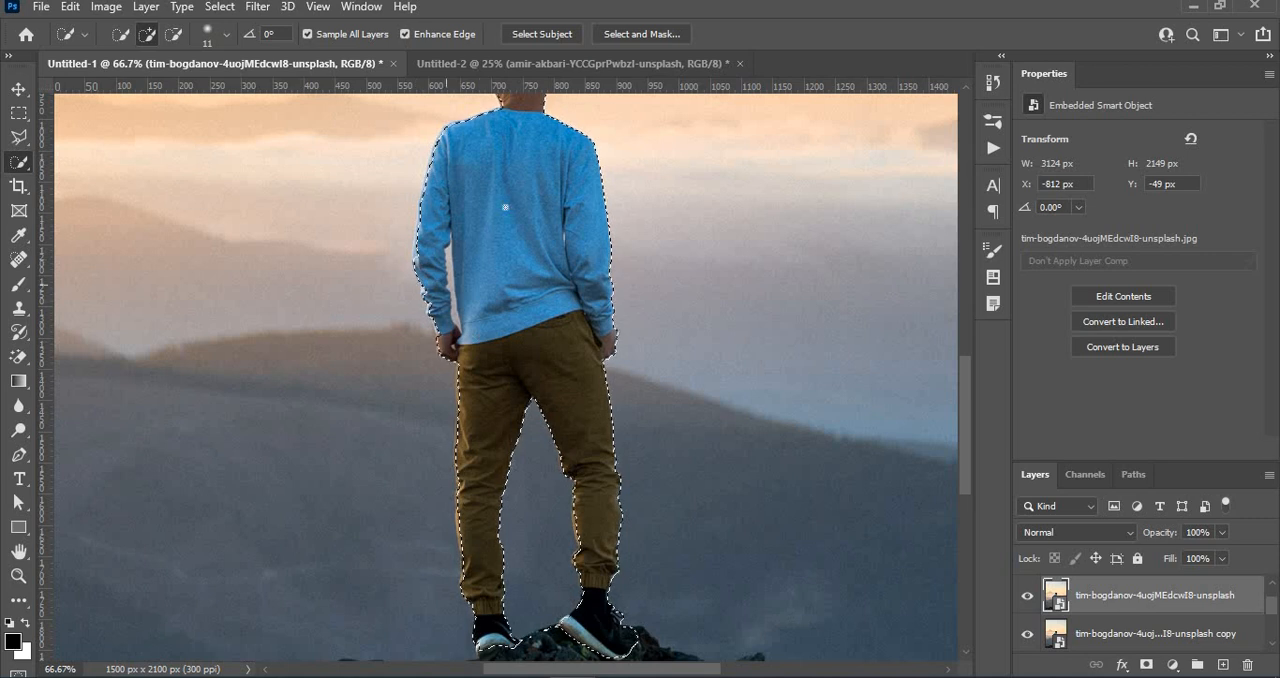
pyautogui.scroll(2, 517, 277)
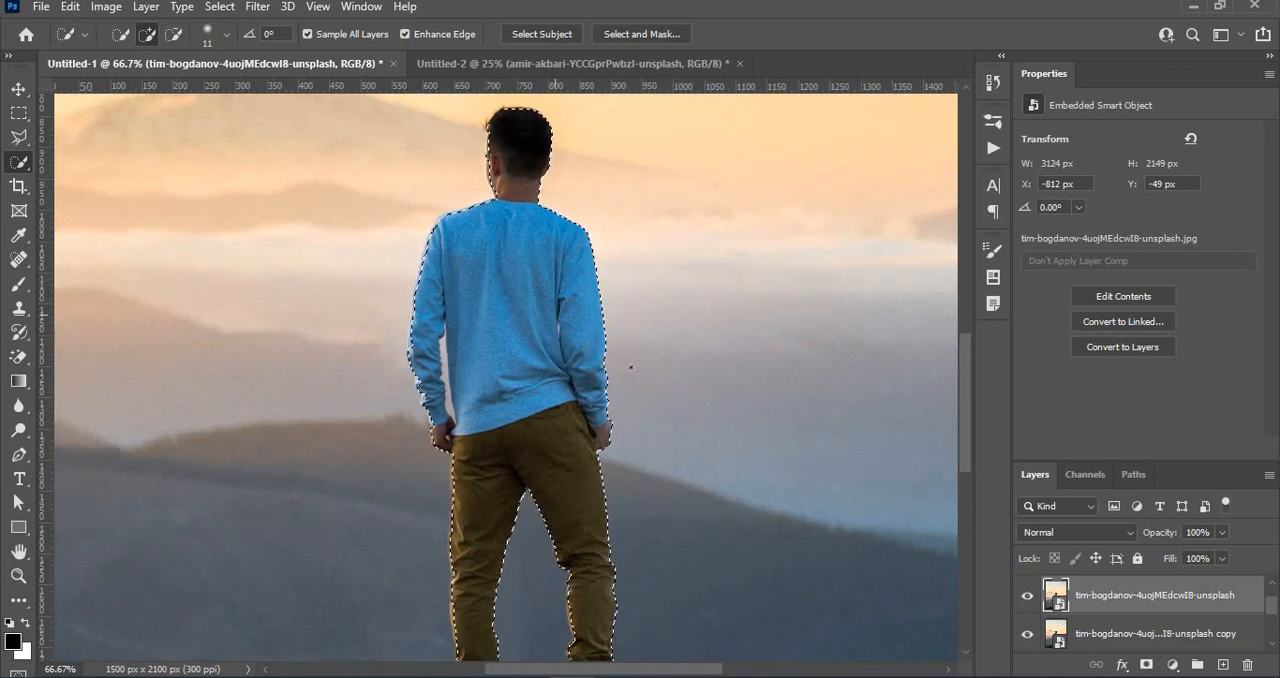
pyautogui.moveTo(509, 417); pyautogui.dragTo(515, 202)
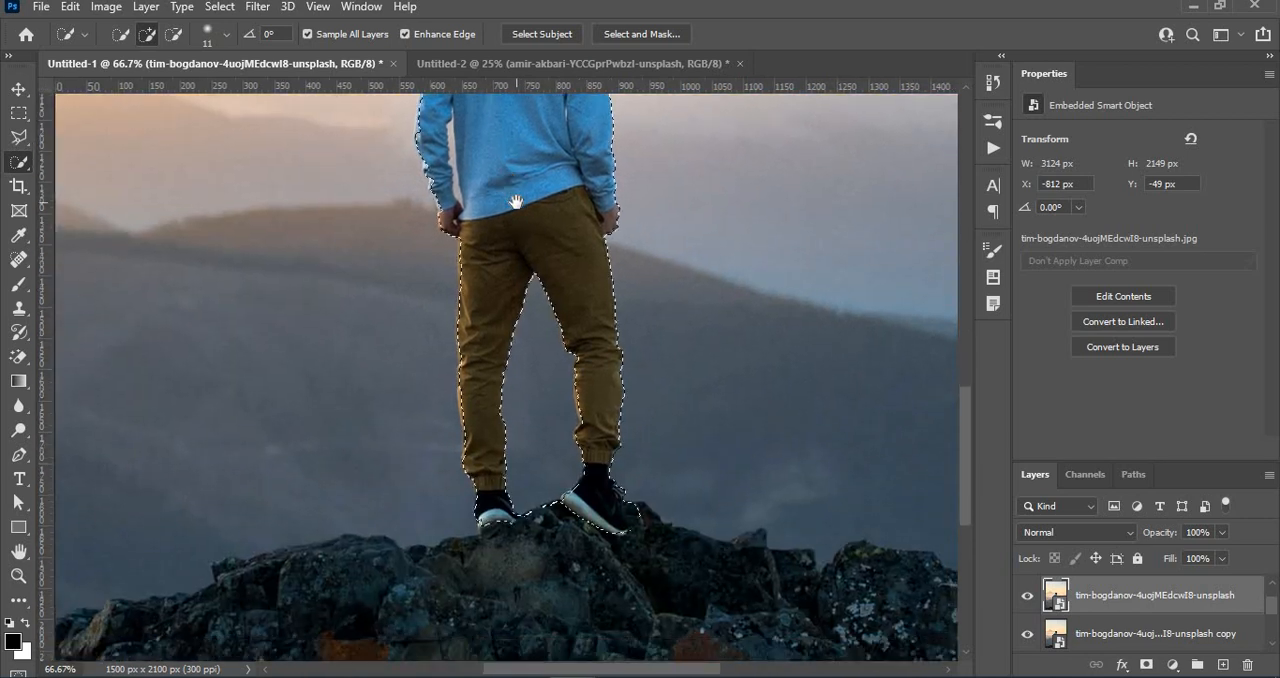
pyautogui.click(172, 34)
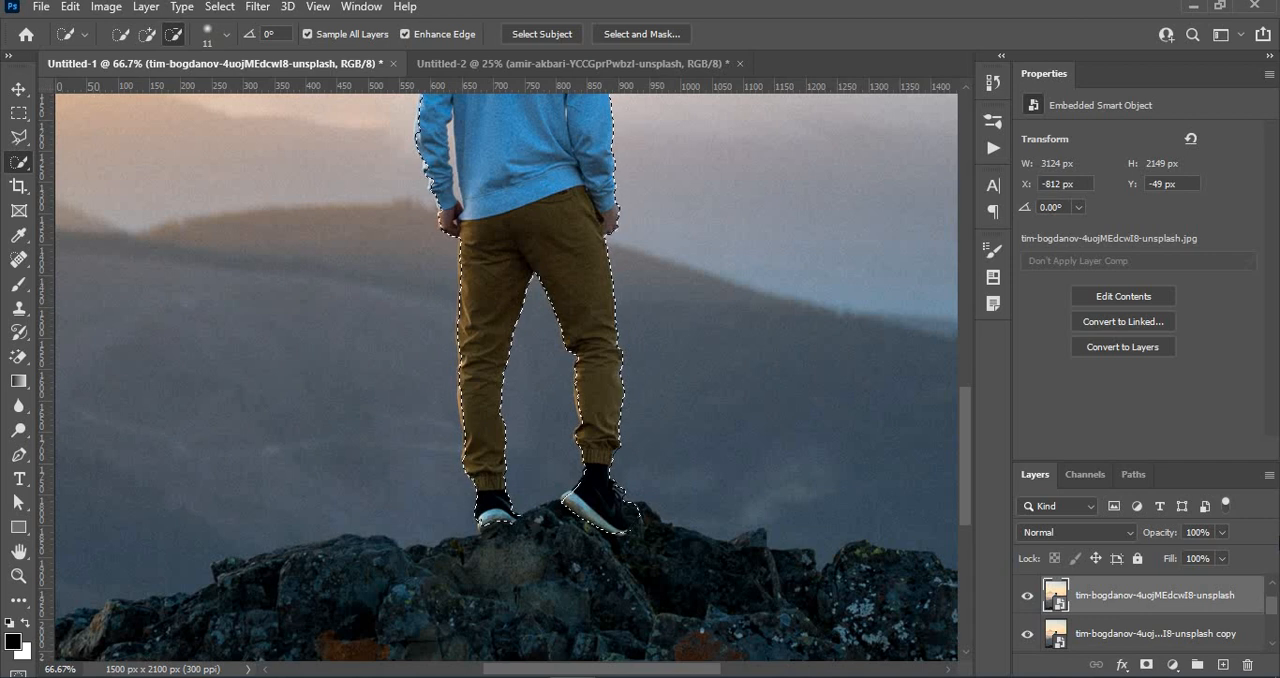
# - Copy the selected man onto a new layer and hide the duplicate photo layer, keeping the original photo visible
pyautogui.hotkey('ctrl', 'j')
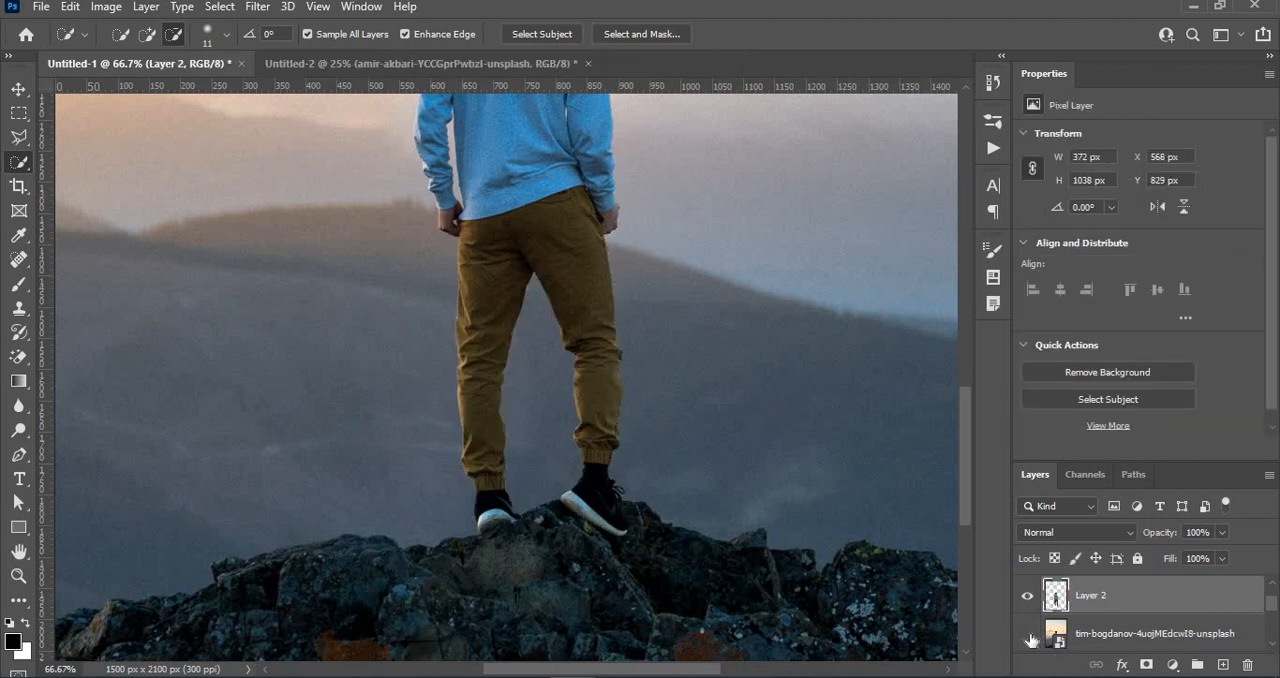
pyautogui.click(1028, 637)
pyautogui.scroll(-1, 1028, 637)
pyautogui.click(1028, 637)
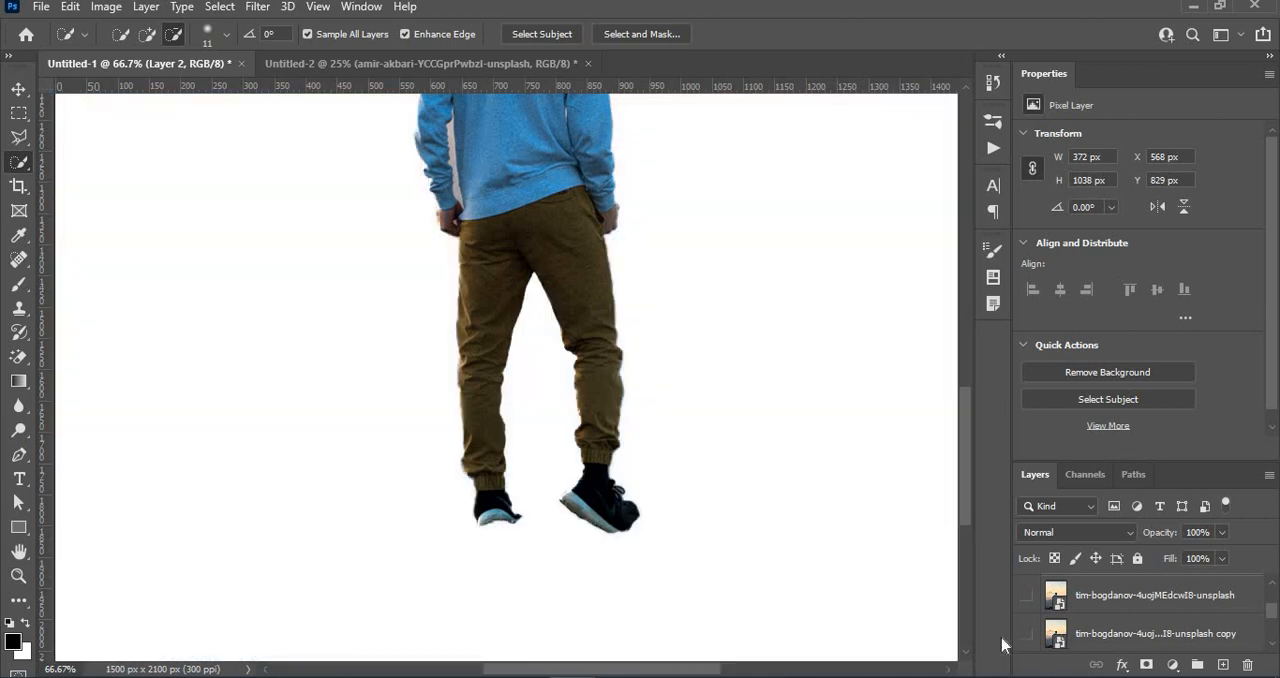
pyautogui.click(1027, 595)
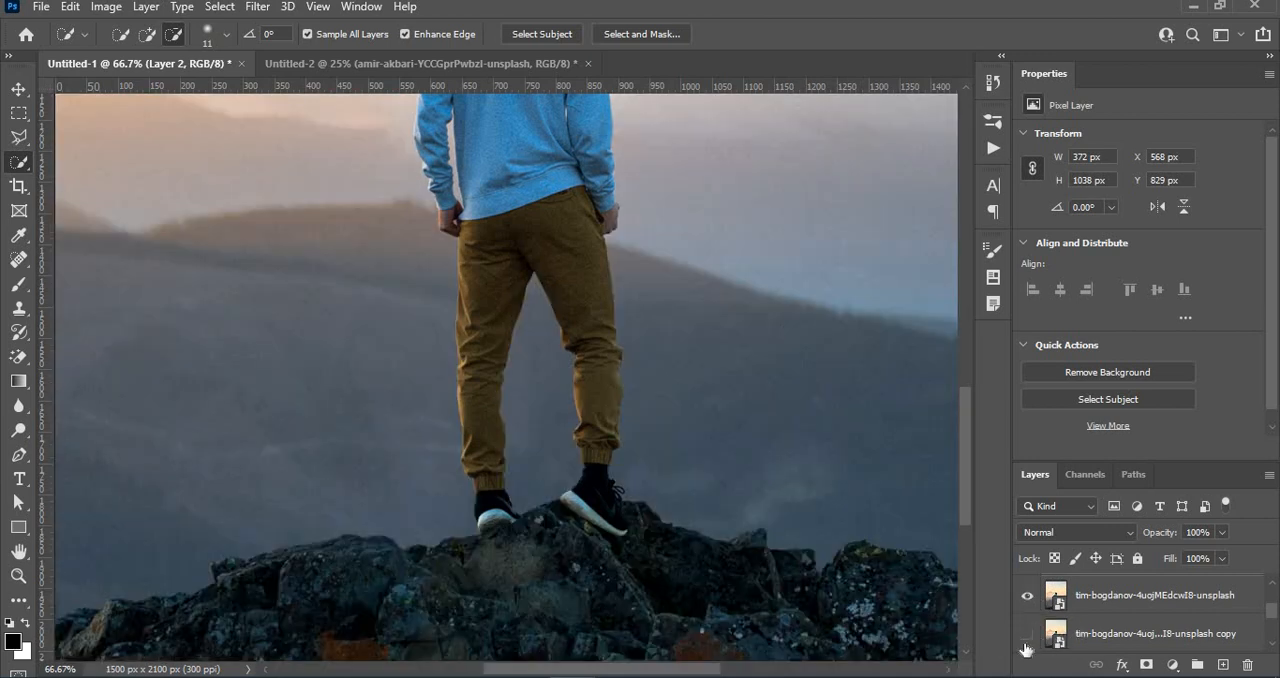
# - Move the man cutout layer above the icon and caption strip layer and show the strip behind him
pyautogui.hotkey('ctrl', '-')
pyautogui.hotkey('ctrl', '-')
pyautogui.hotkey('ctrl', '-')
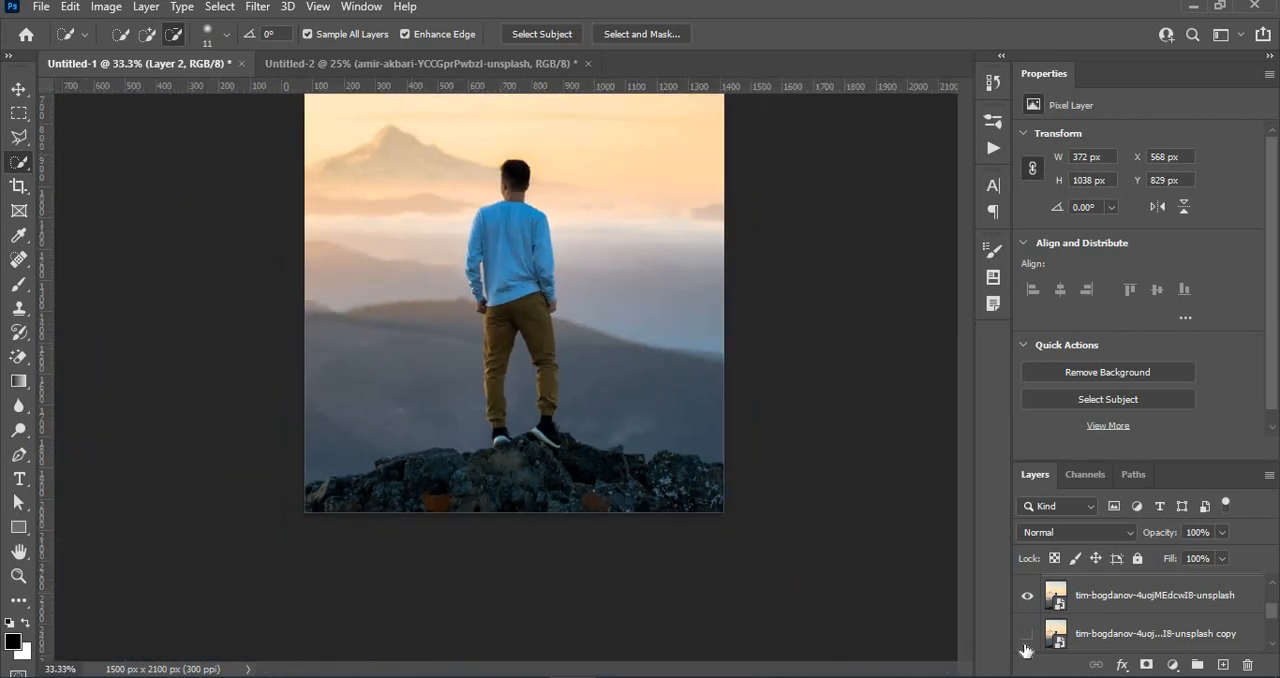
pyautogui.hotkey('ctrl', '+')
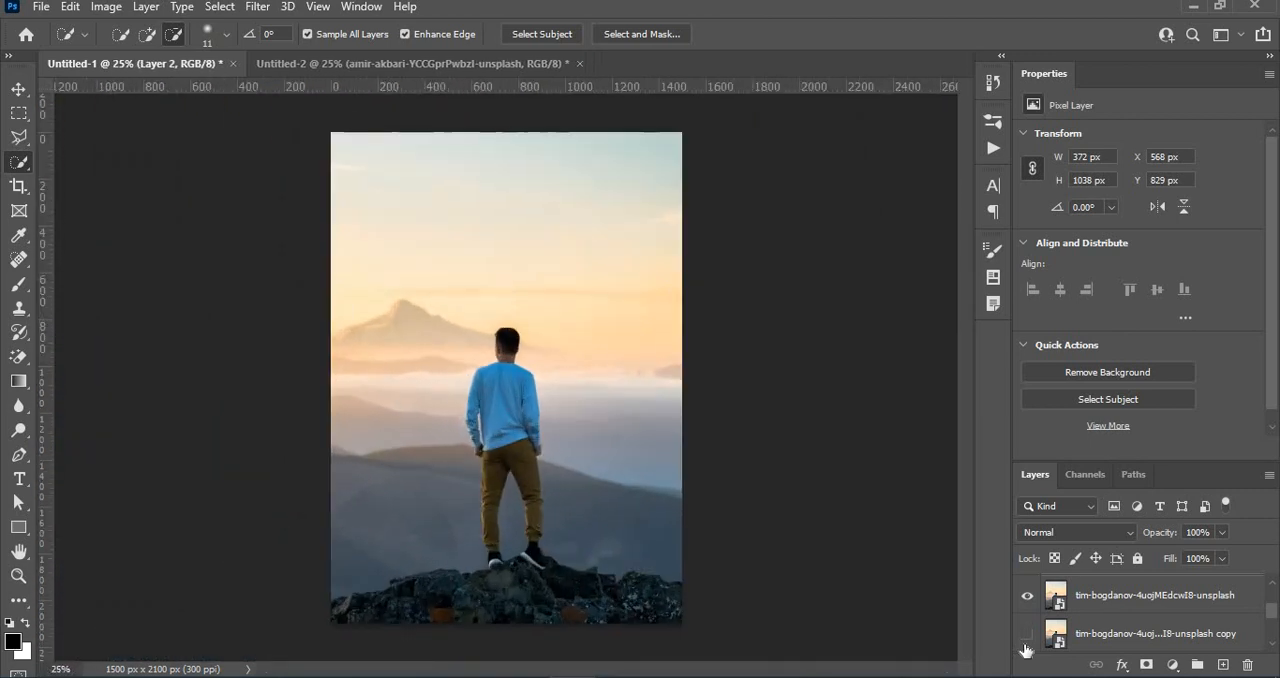
pyautogui.moveTo(1275, 622); pyautogui.dragTo(1275, 607)
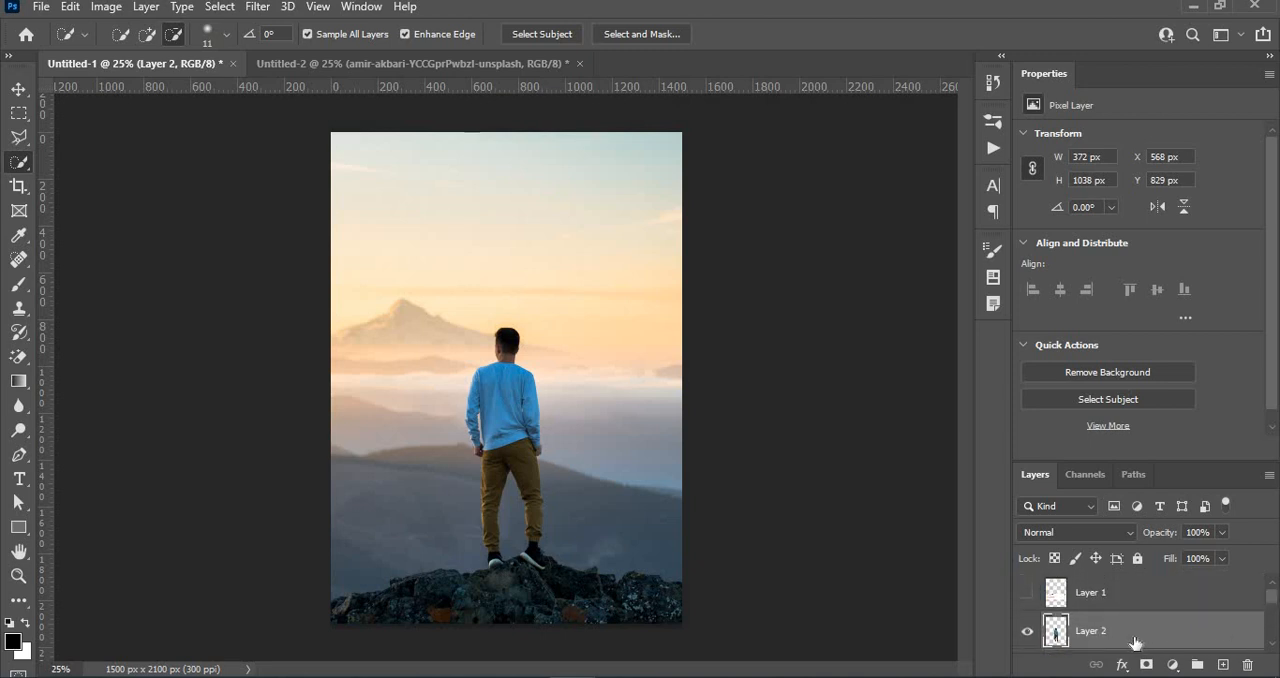
pyautogui.moveTo(1137, 640); pyautogui.dragTo(1124, 585)
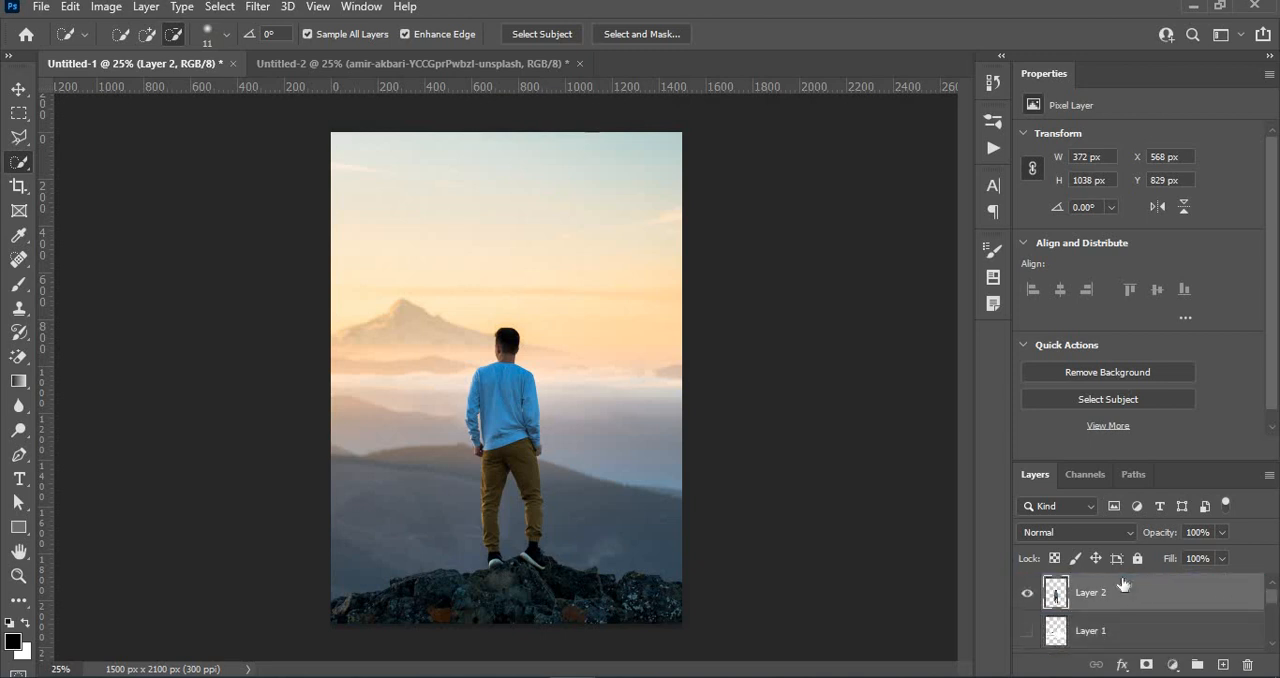
pyautogui.click(1025, 631)
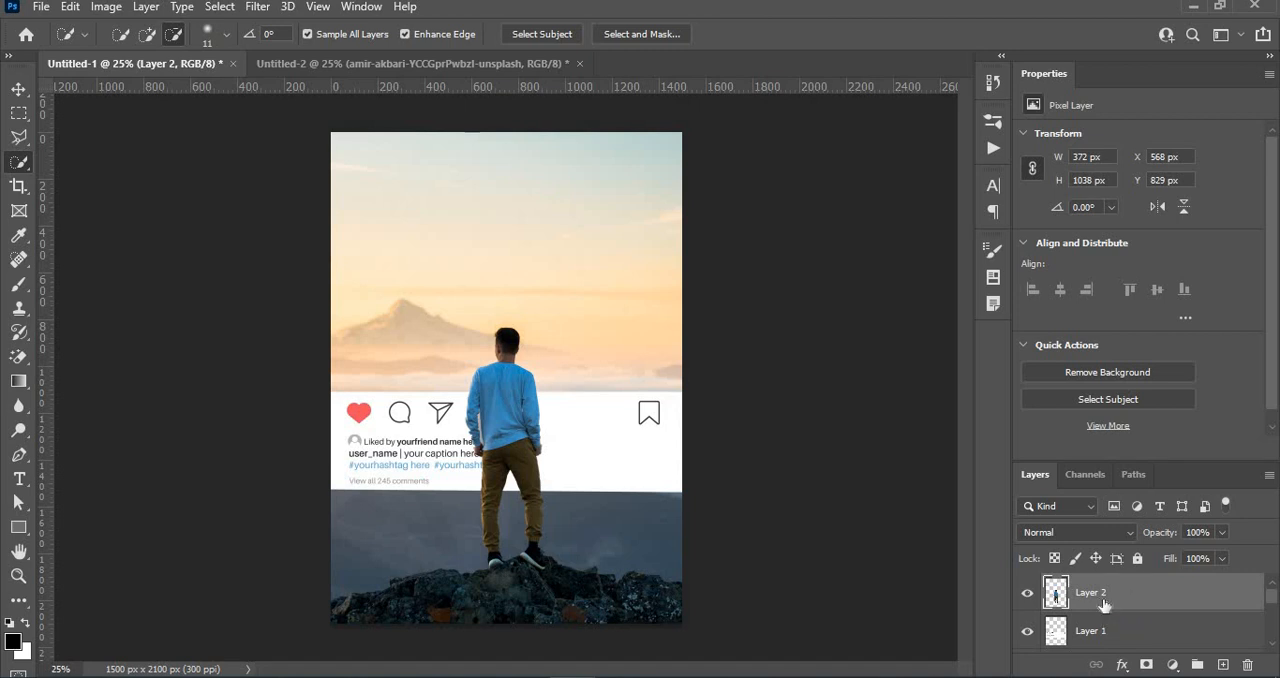
# - Add a drop shadow to the man cutout layer with 26% opacity, 42 px distance, 49% spread and 6 px size
pyautogui.rightClick(1142, 608)
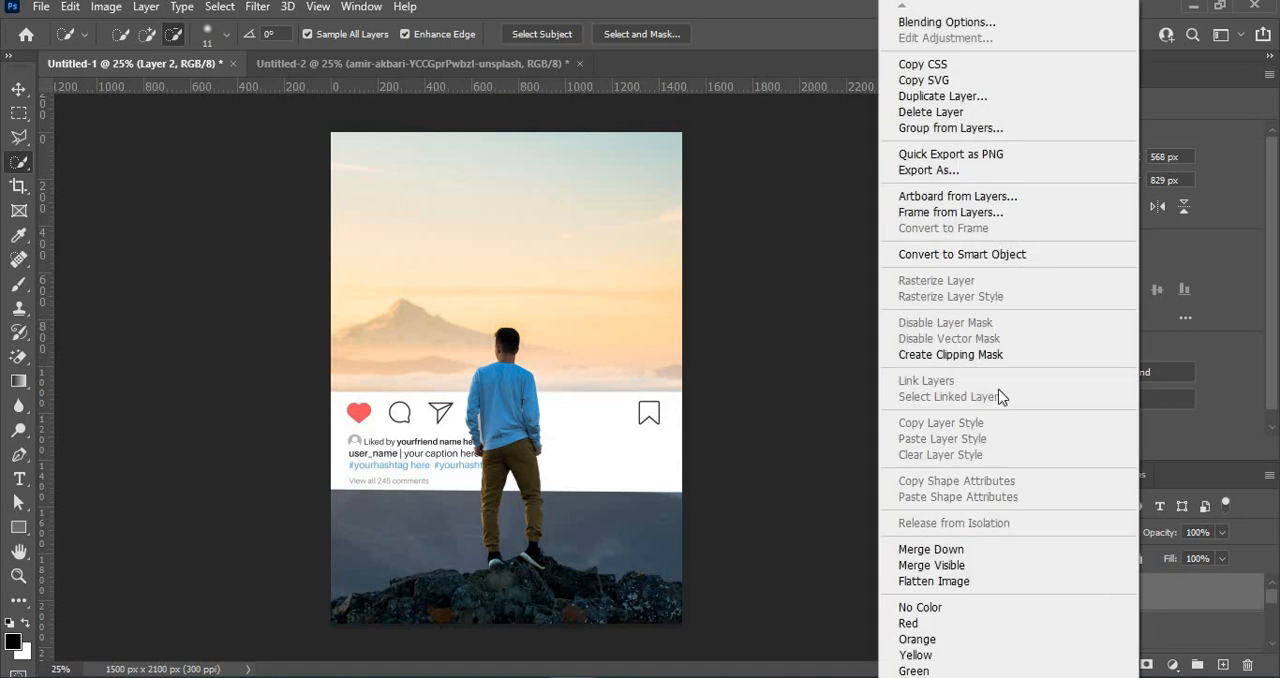
pyautogui.click(956, 21)
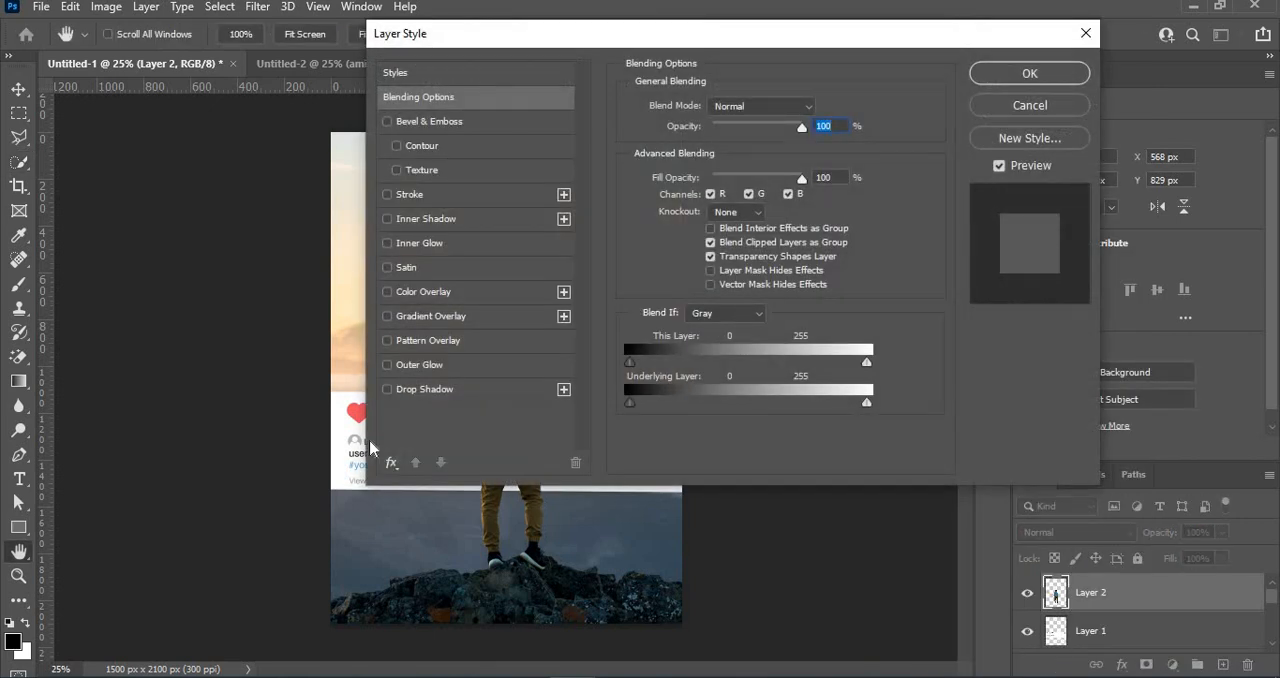
pyautogui.click(425, 389)
pyautogui.moveTo(578, 38); pyautogui.dragTo(850, 40)
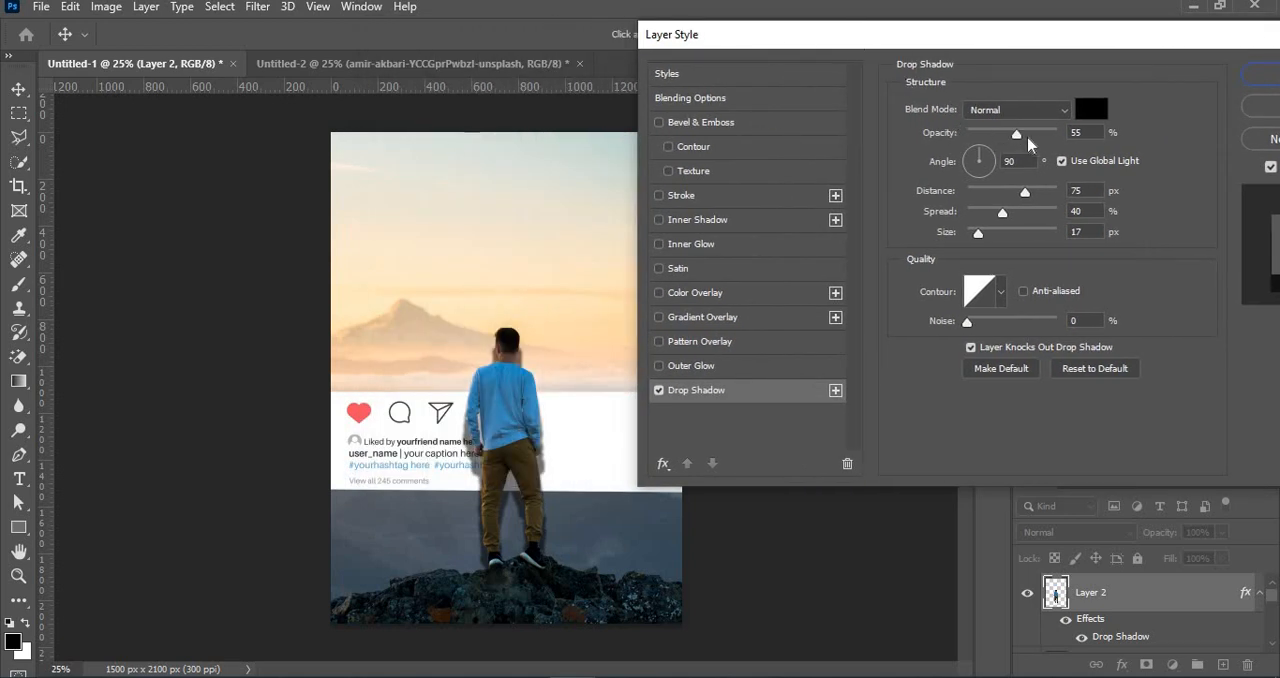
pyautogui.moveTo(1013, 135); pyautogui.dragTo(993, 138)
pyautogui.moveTo(1025, 191); pyautogui.dragTo(972, 236)
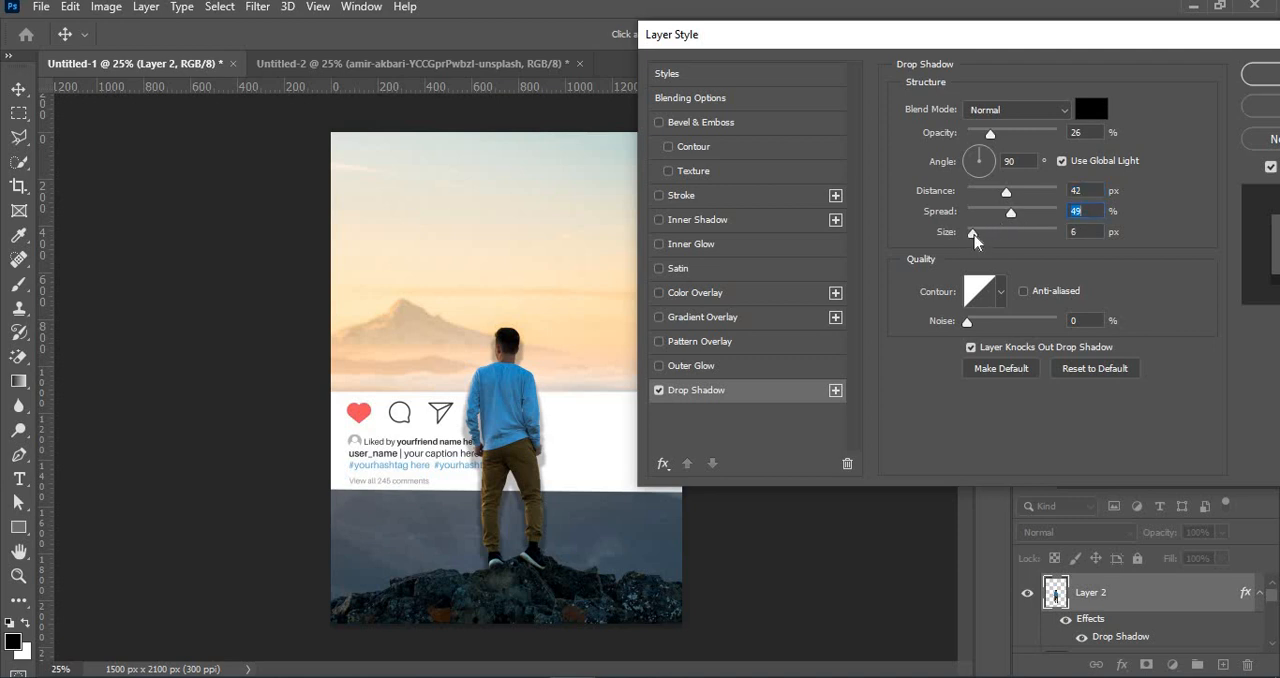
# - Set the drop shadow's angle to 171°, distance to 9 px, spread to 43% and size to 3 px, and apply the style
pyautogui.click(996, 166)
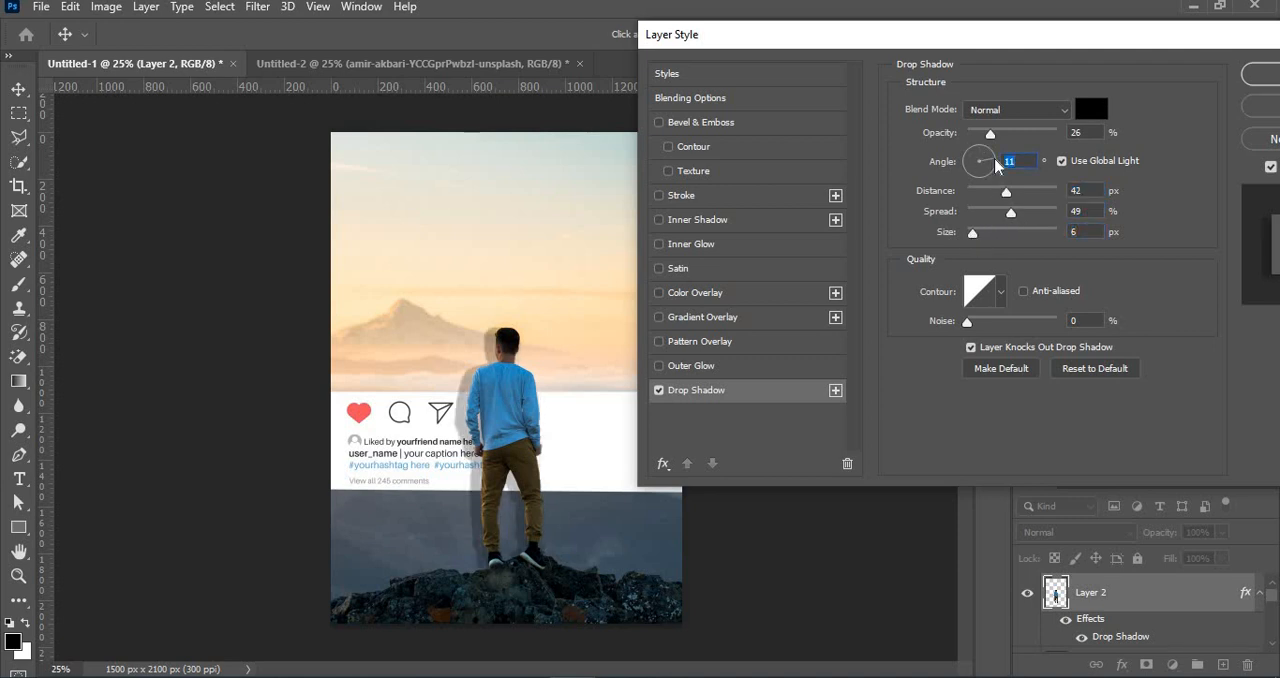
pyautogui.moveTo(996, 166); pyautogui.dragTo(969, 167)
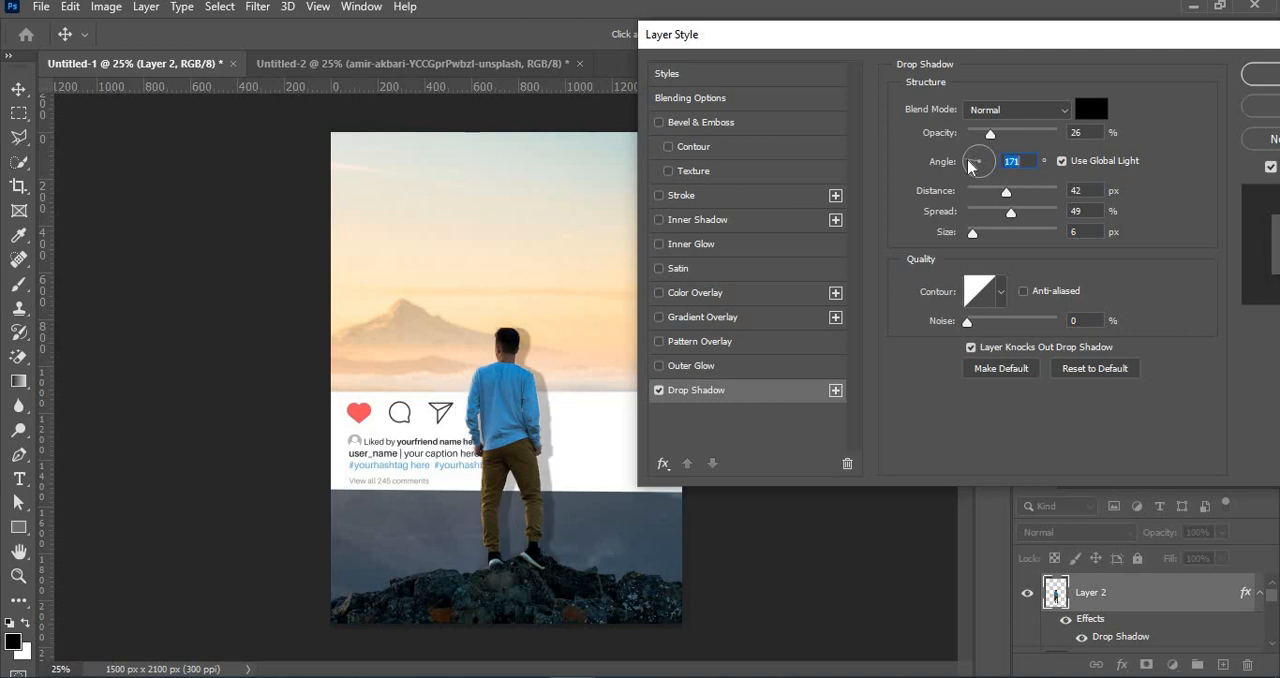
pyautogui.moveTo(1006, 191); pyautogui.dragTo(973, 249)
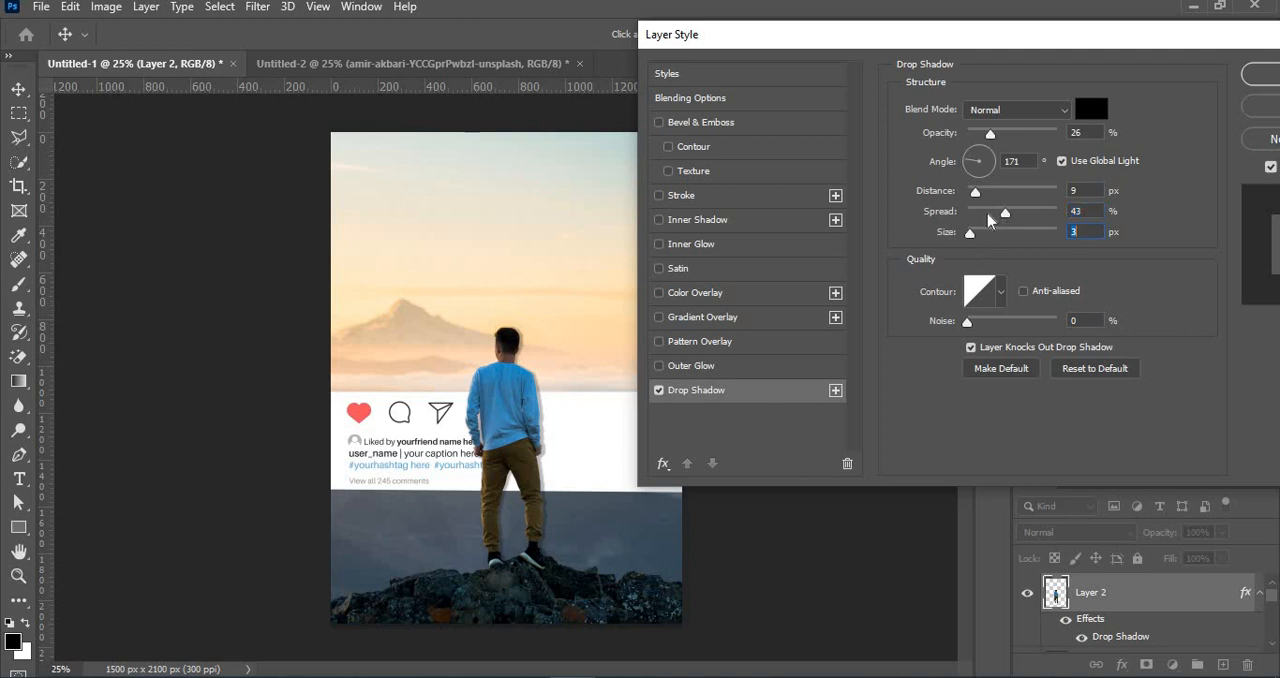
pyautogui.moveTo(975, 191); pyautogui.dragTo(977, 200)
pyautogui.moveTo(1013, 52); pyautogui.dragTo(947, 60)
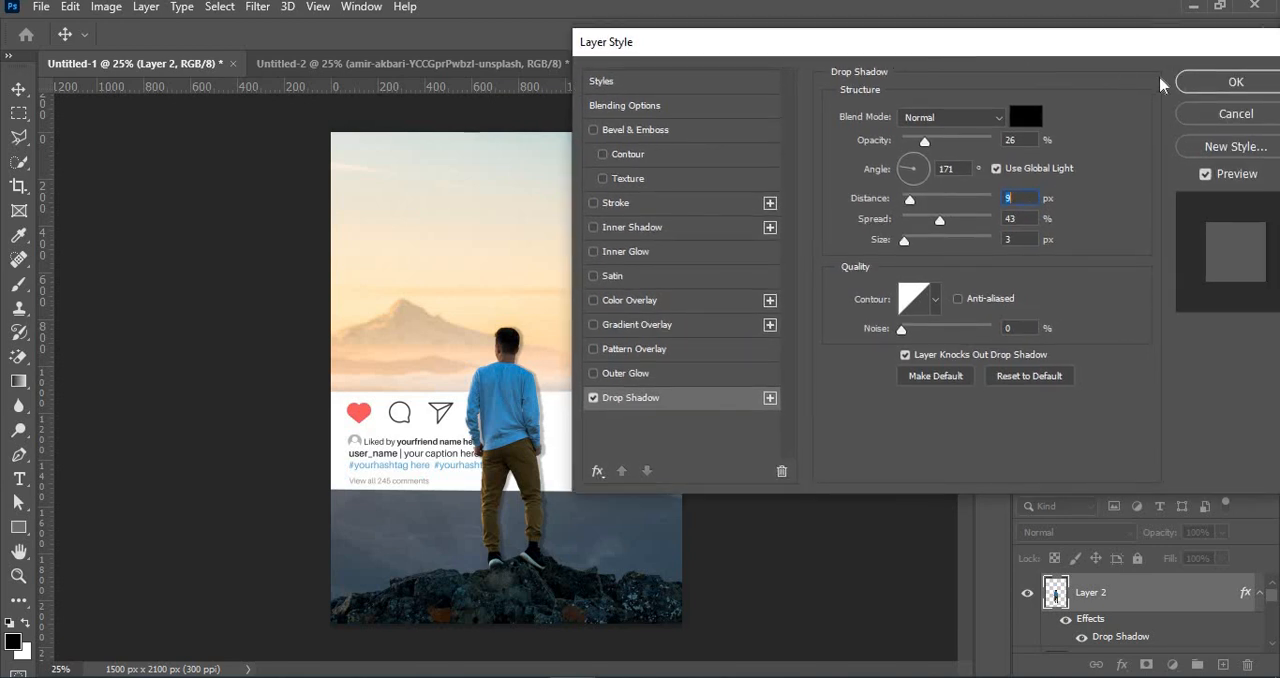
pyautogui.click(1232, 82)
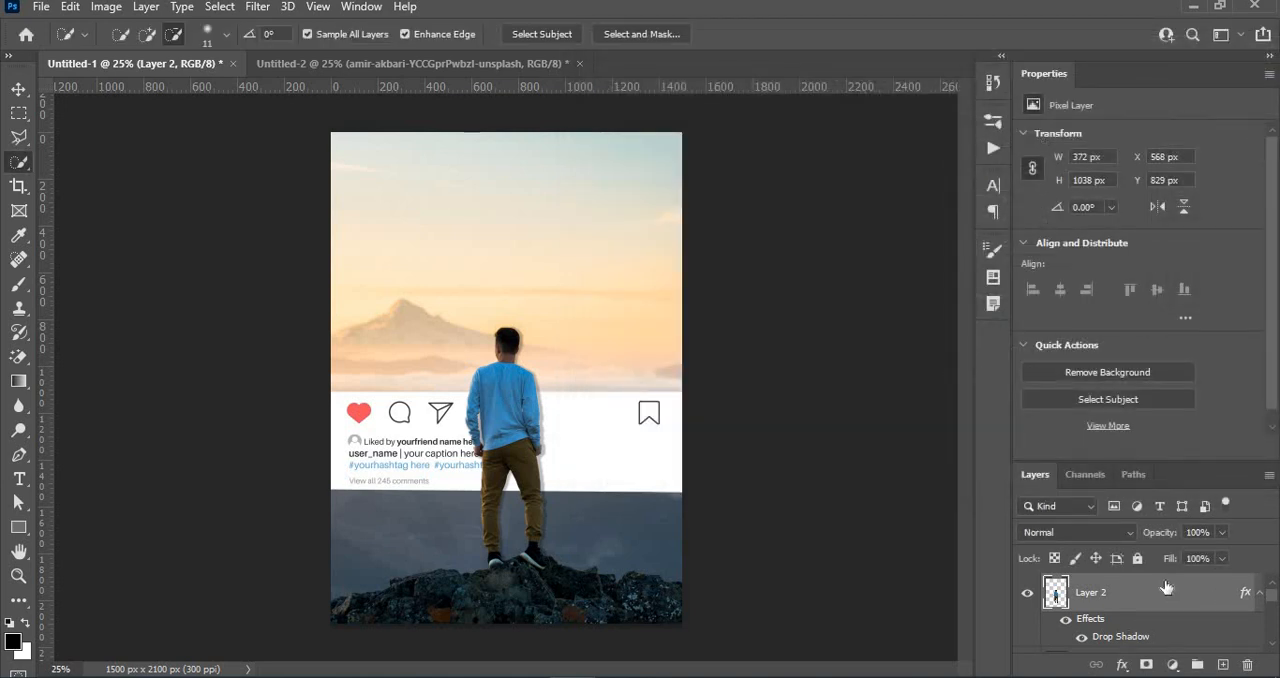
# - Collapse the man cutout layer's effects and convert the layer to a smart object
pyautogui.click(1259, 593)
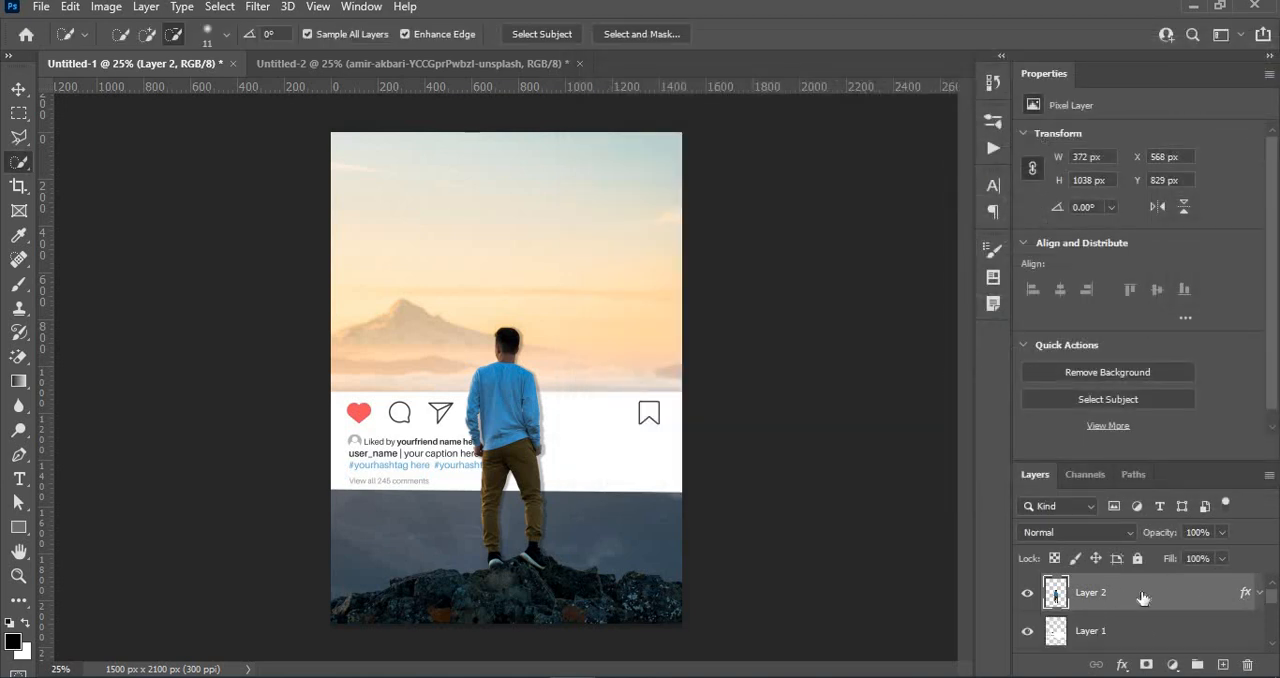
pyautogui.rightClick(1148, 600)
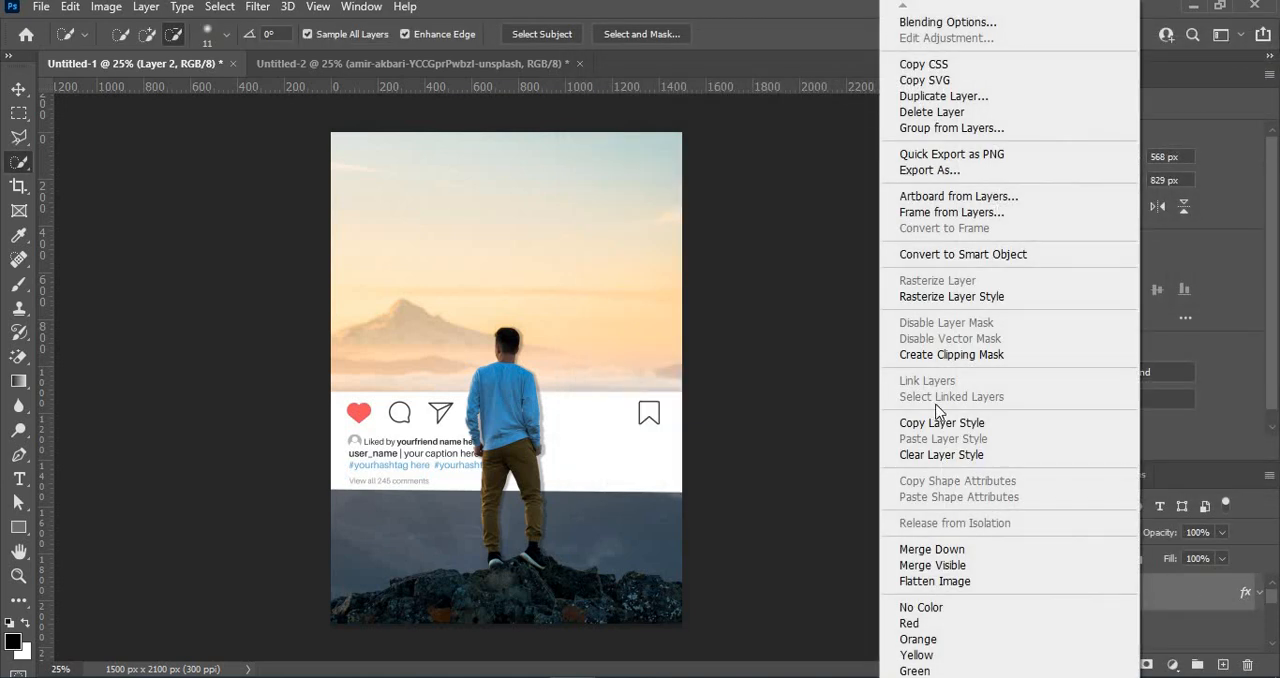
pyautogui.click(954, 257)
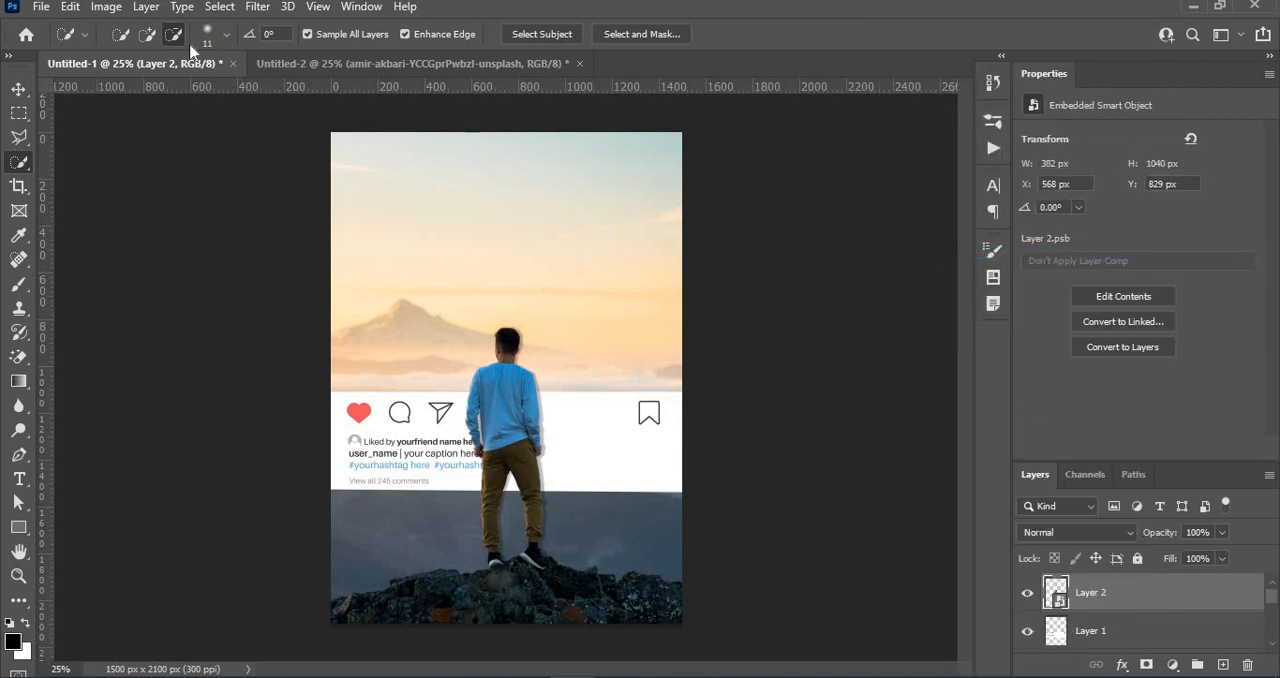
# - Apply a Gaussian Blur with a 0.9 pixel radius to the man's smart object and return to the Quick Selection tool
pyautogui.click(262, 8)
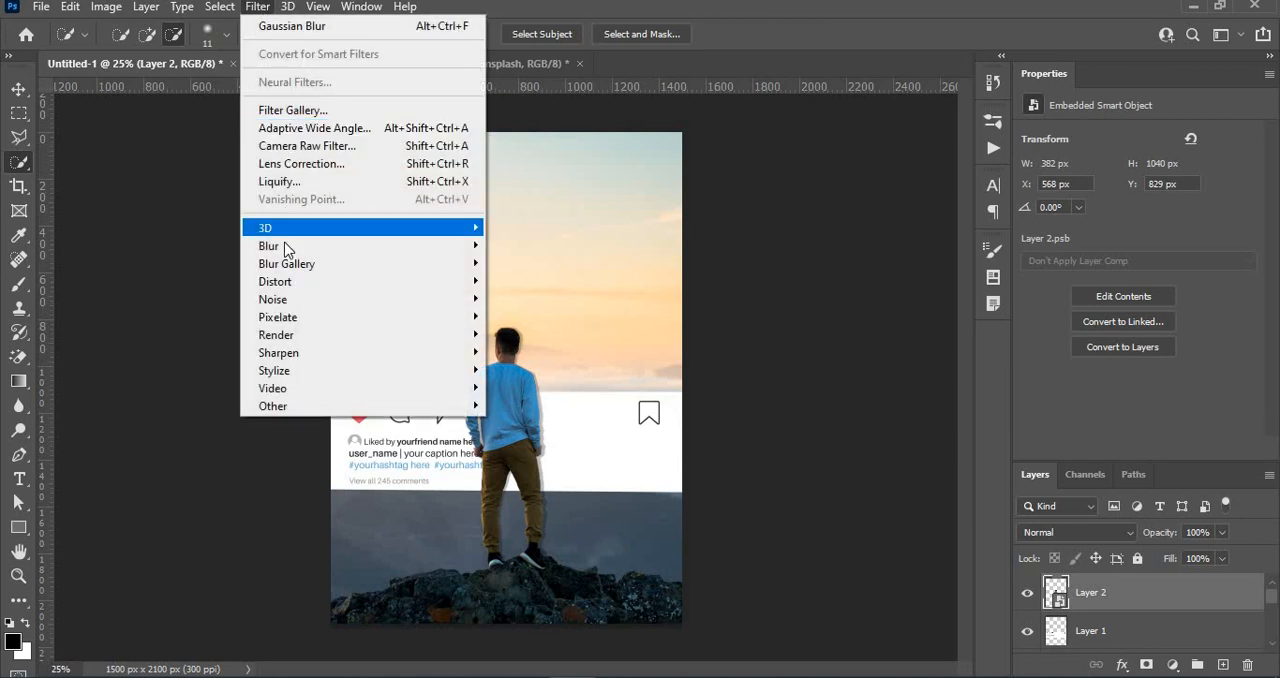
pyautogui.moveTo(277, 246)
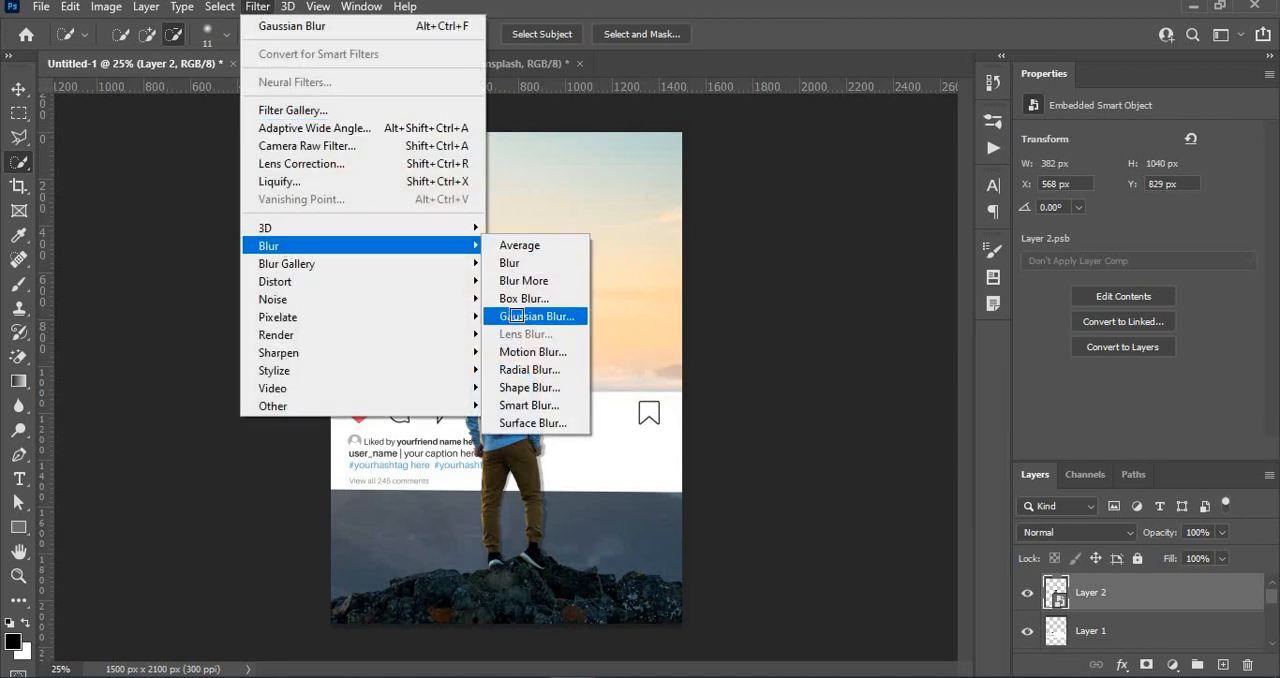
pyautogui.click(520, 316)
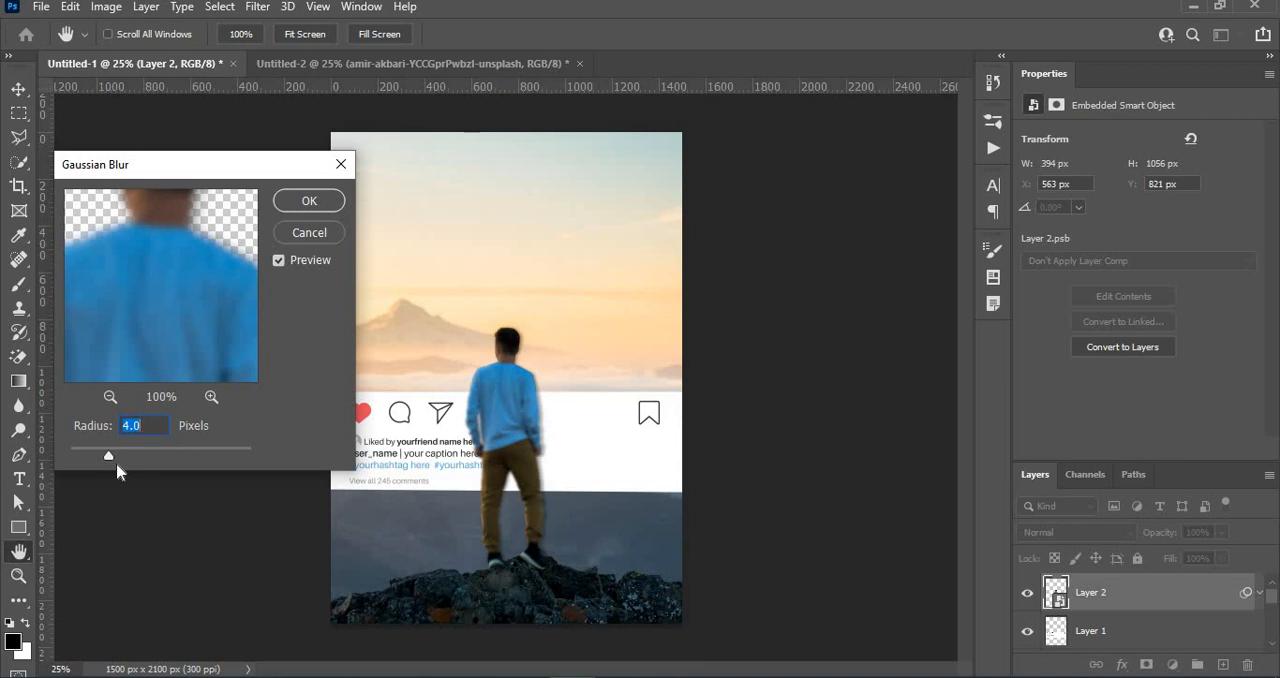
pyautogui.moveTo(116, 461); pyautogui.dragTo(79, 454)
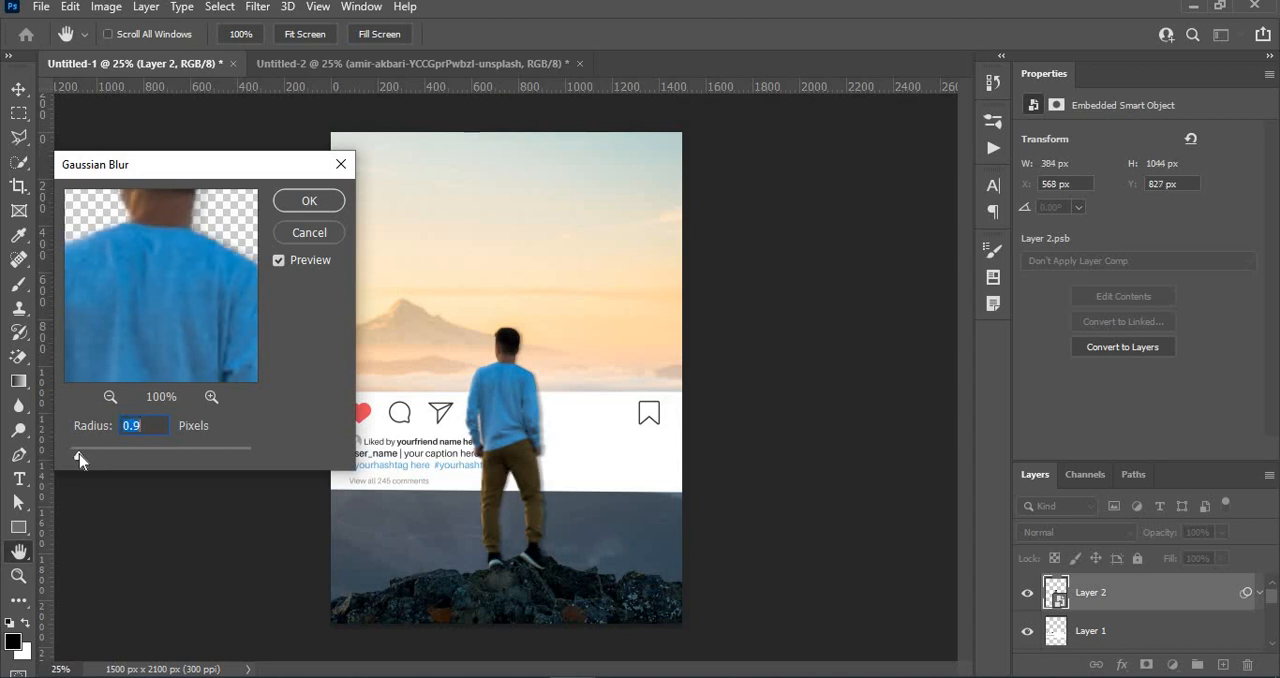
pyautogui.click(331, 202)
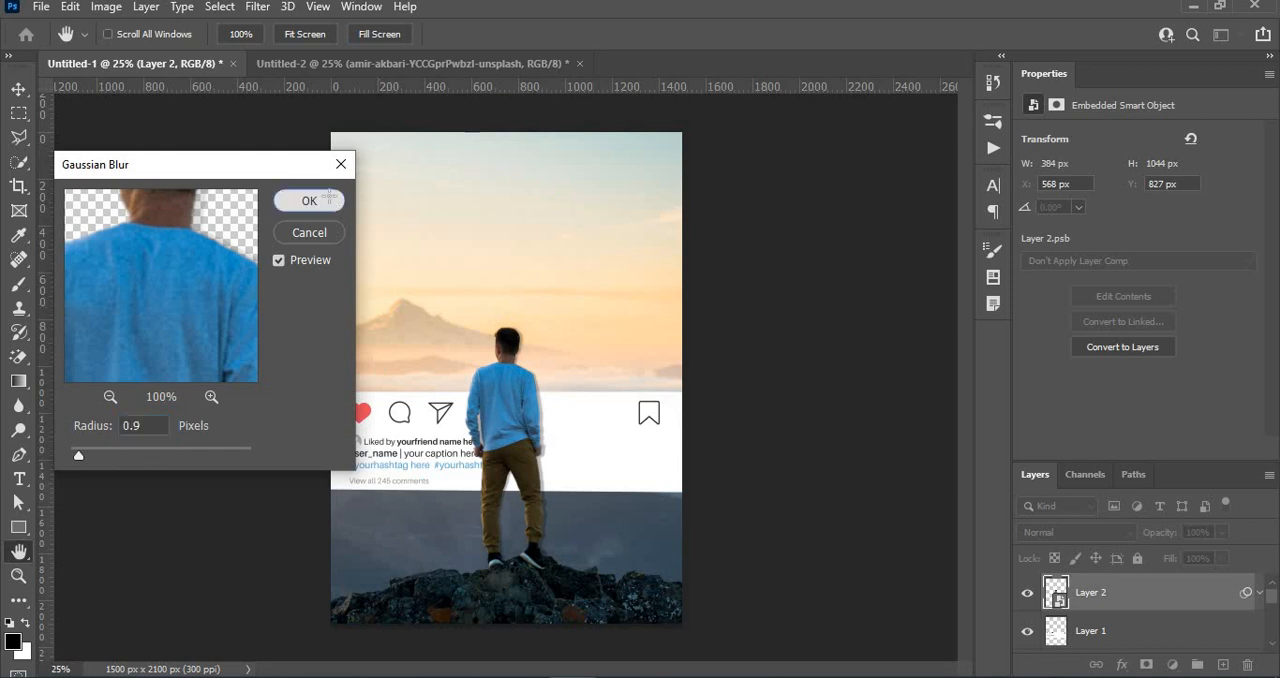
pyautogui.press('w')
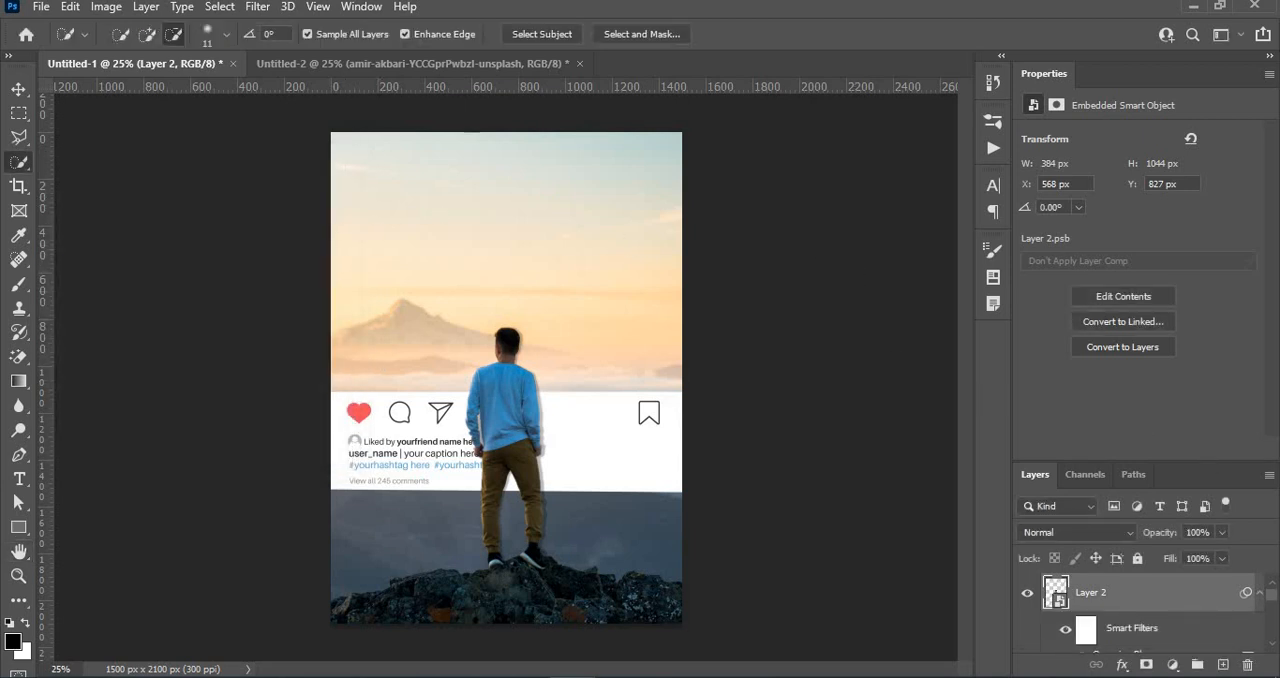